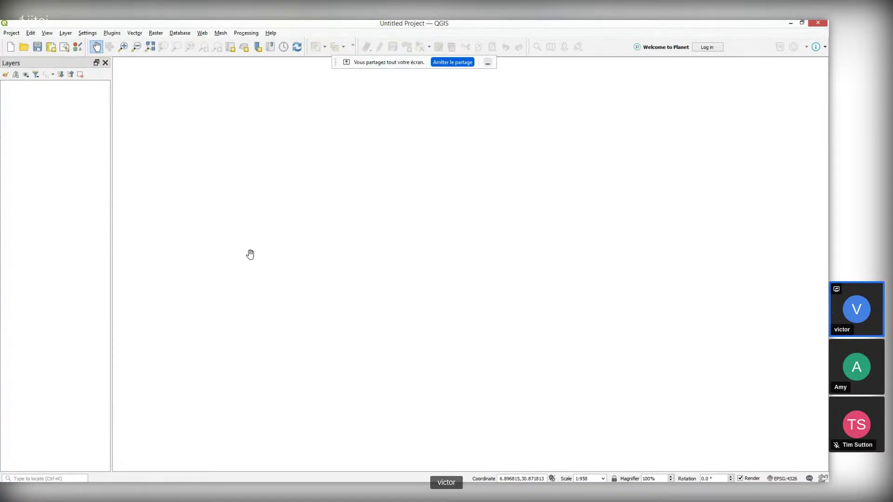
Display the Kart plugin's repositories.
click(335, 68)
drag(335, 68, 337, 57)
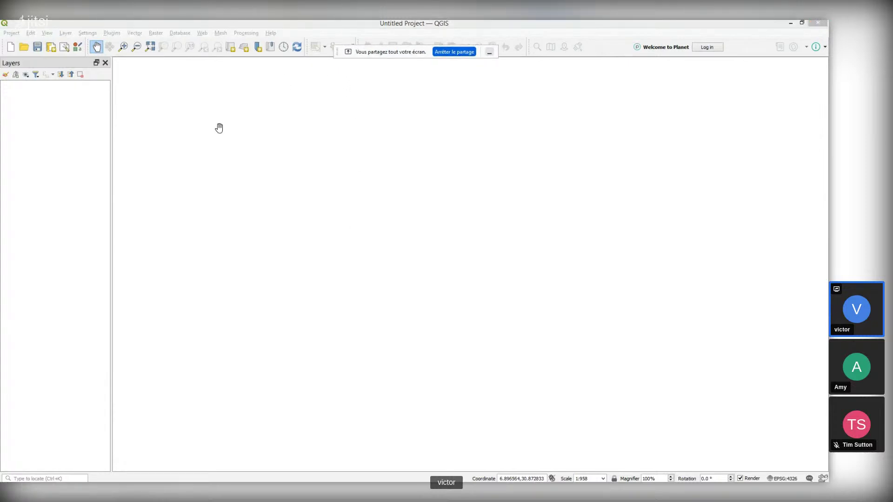
click(114, 33)
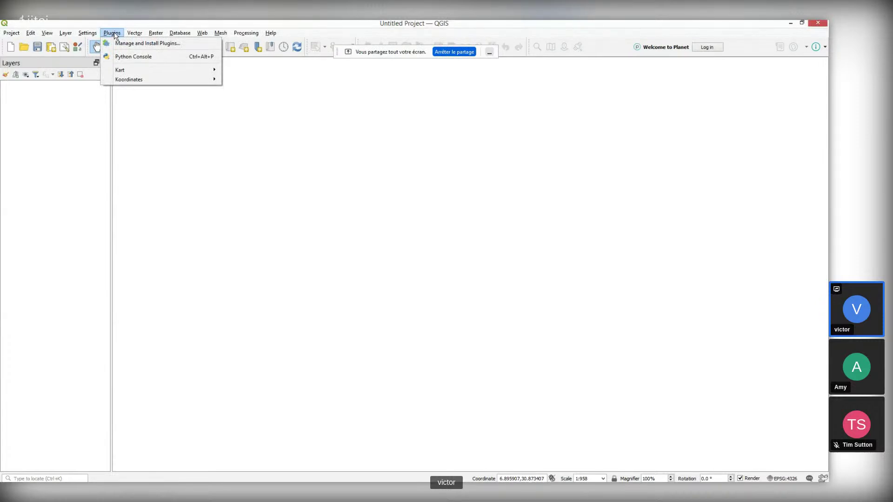
mouse_move(126, 71)
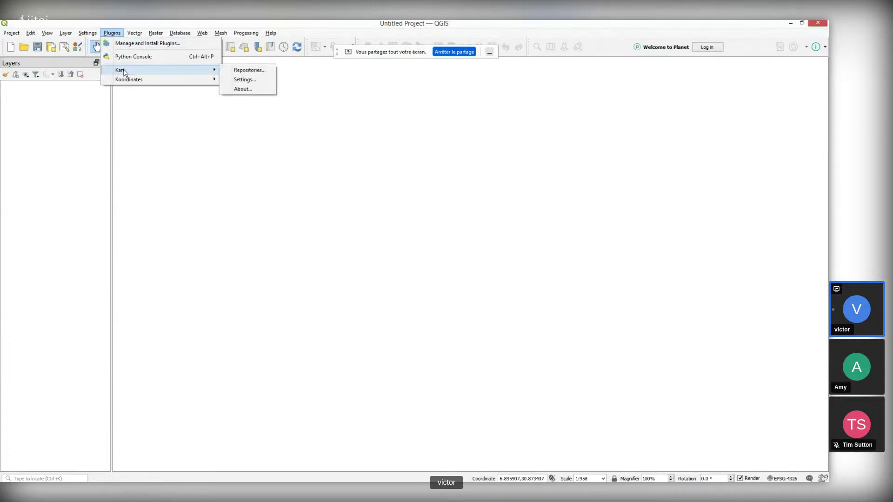
click(238, 71)
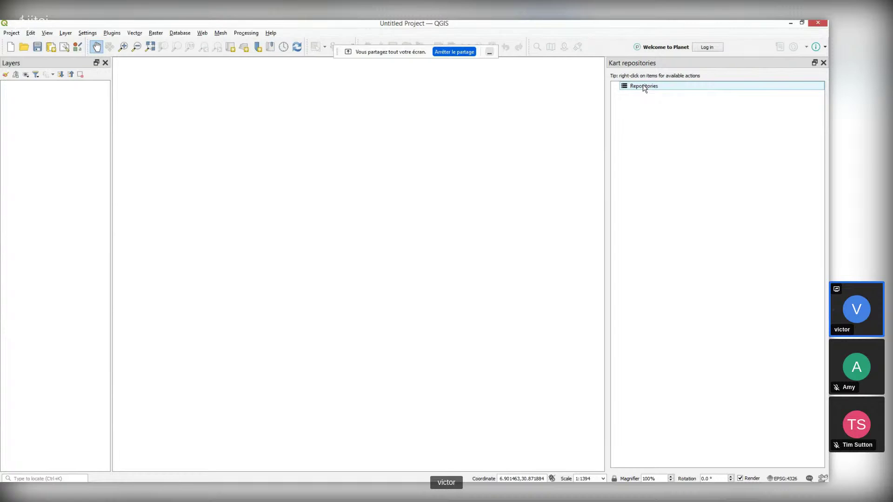
Create a new Kart repository in d:\kart\qod, using Geopackage in repository folder as the storage type.
click(642, 88)
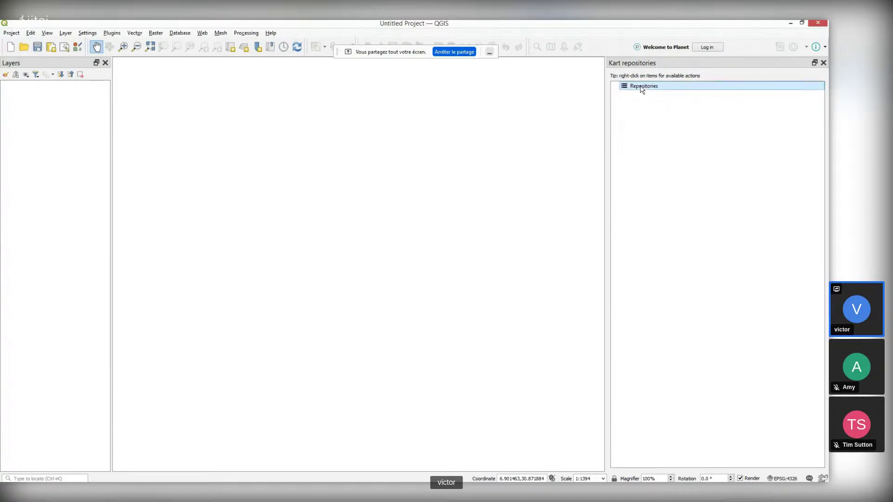
right_click(642, 89)
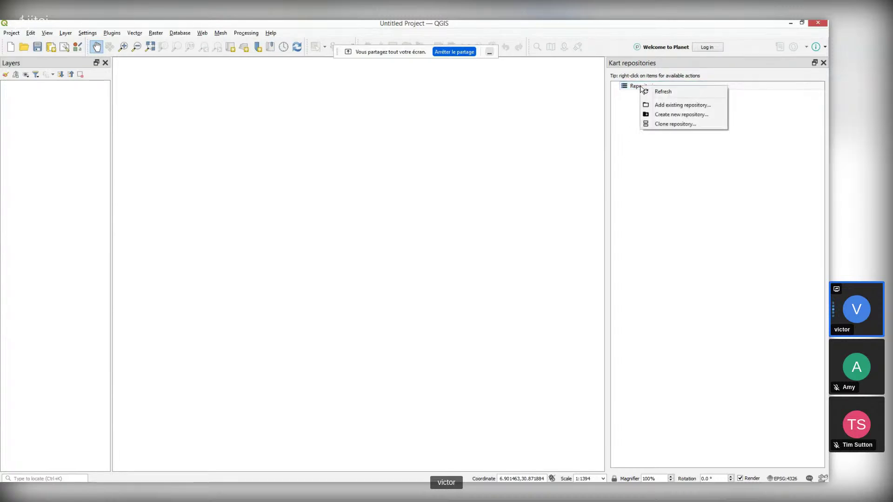
click(673, 115)
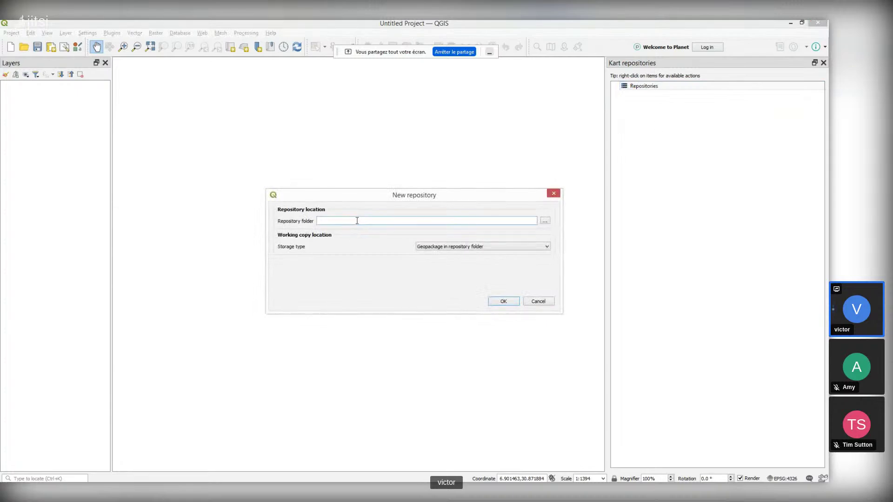
text(d:\kart\god)
click(440, 247)
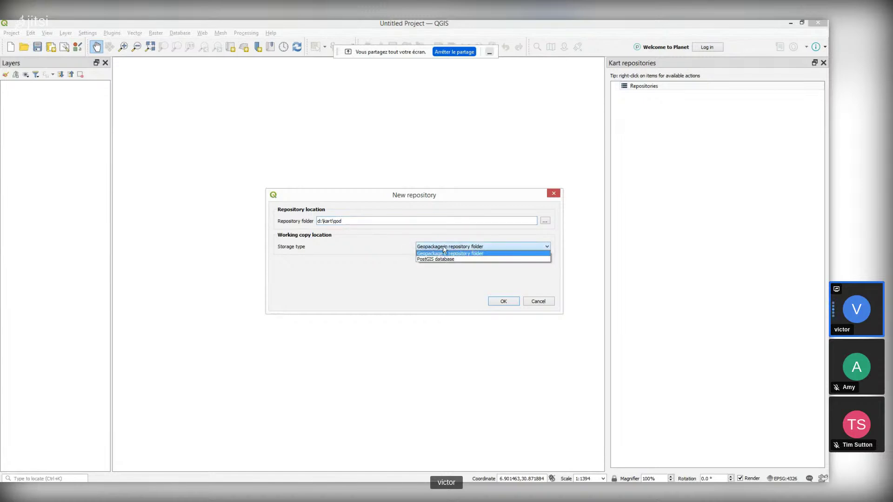
click(444, 249)
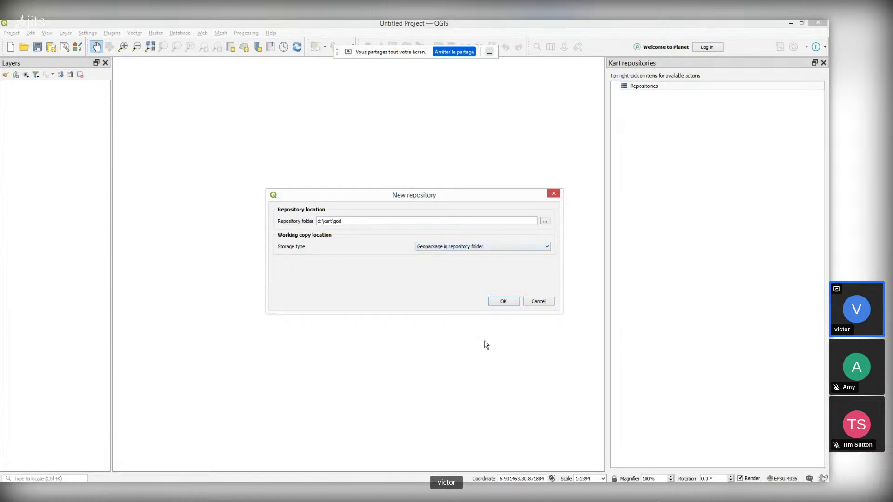
click(509, 301)
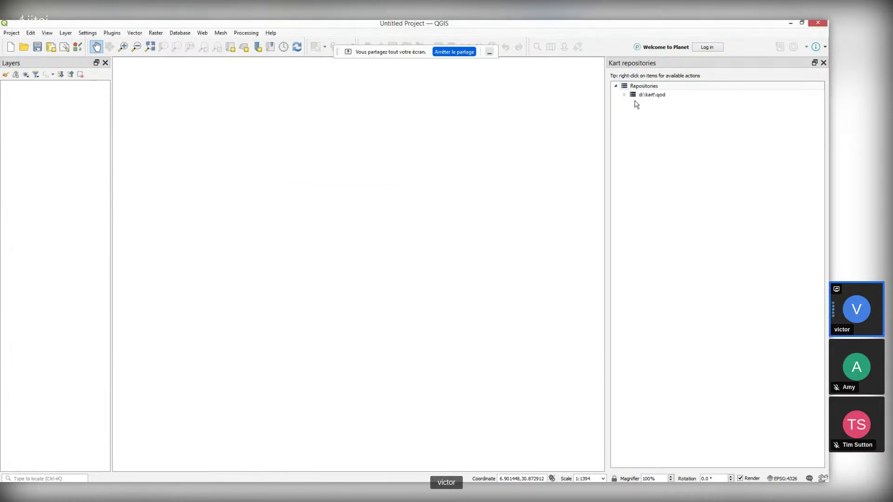
Import the vector layer buildings.shp from D:\gisdata into the d:\kart\qod repository.
click(624, 95)
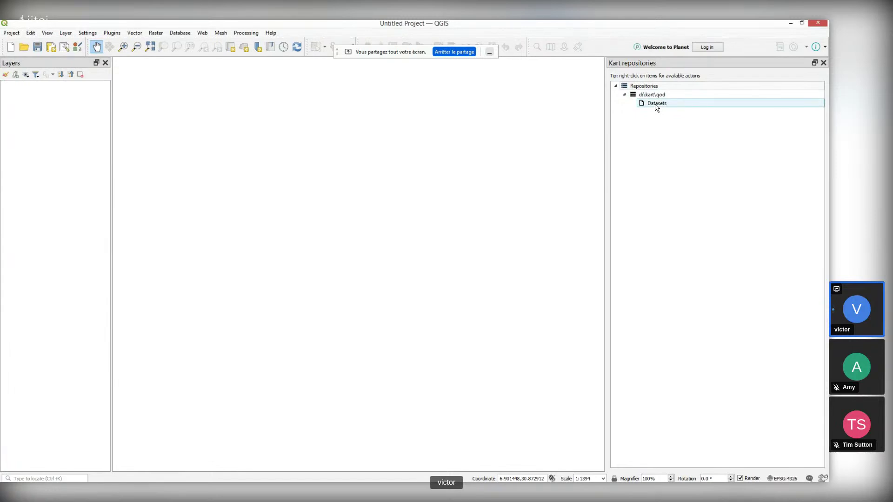
right_click(656, 96)
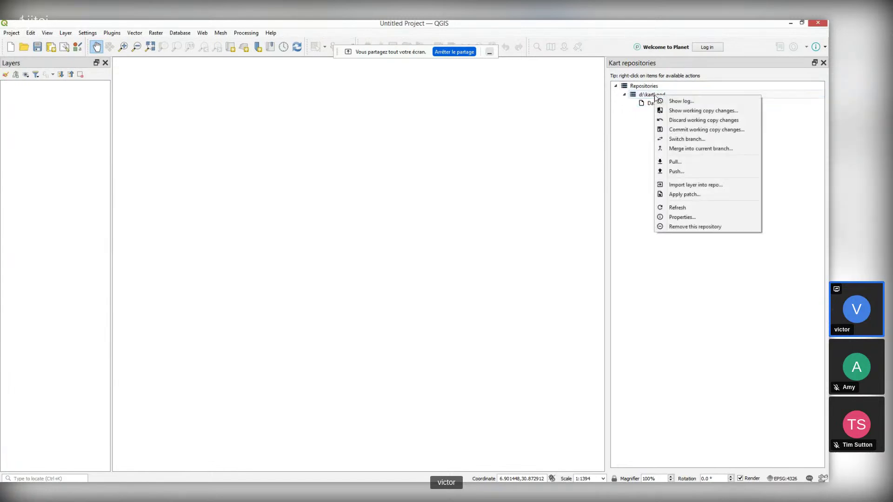
click(720, 185)
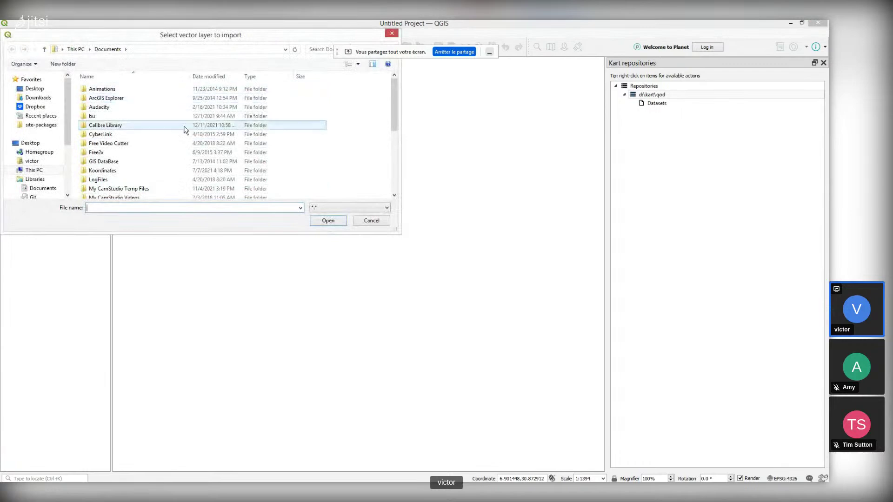
scroll(65, 169, down, 3)
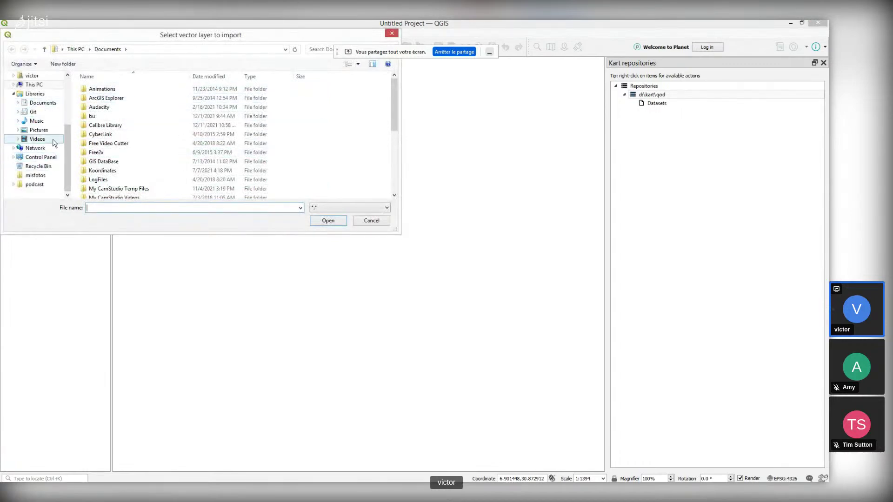
click(34, 85)
click(223, 179)
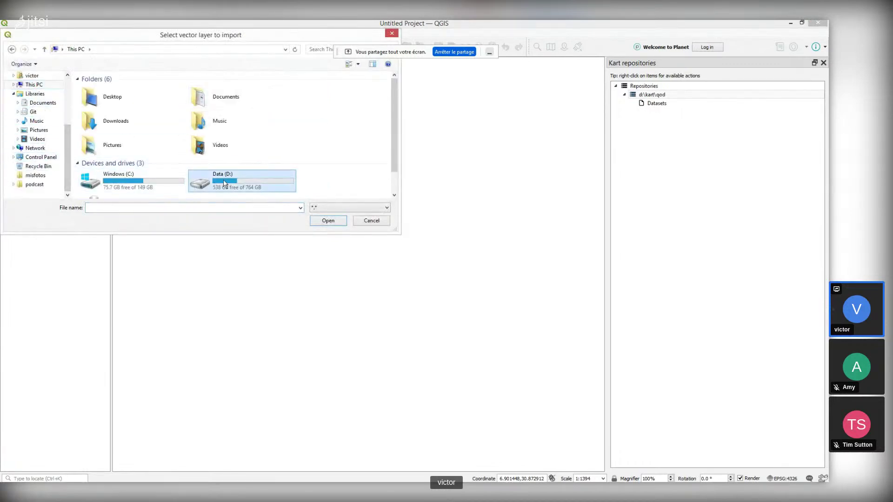
double_click(224, 182)
click(98, 147)
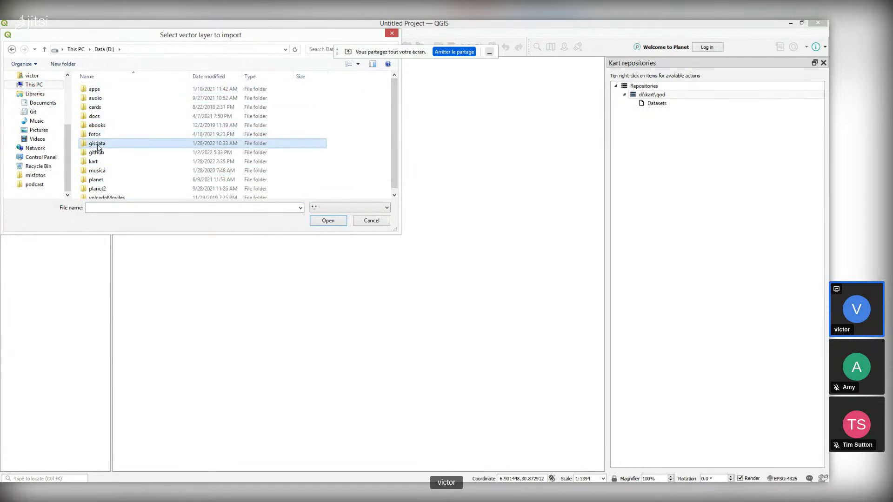
double_click(98, 147)
click(106, 127)
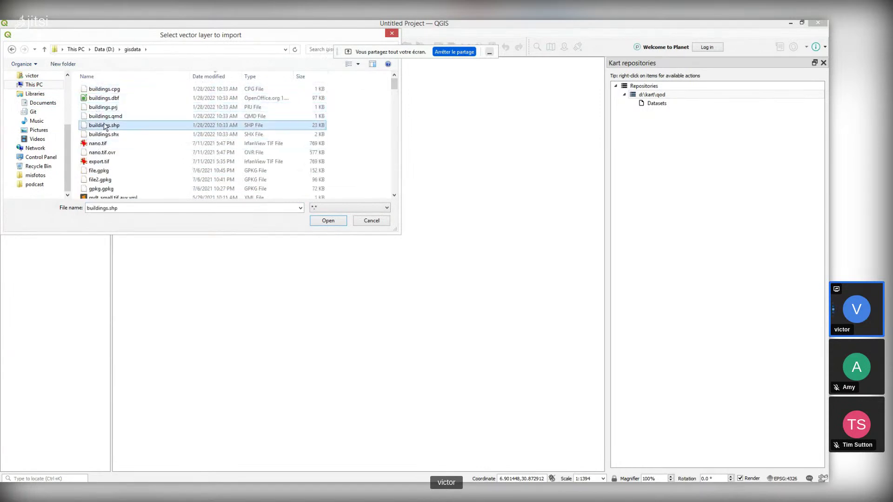
click(328, 220)
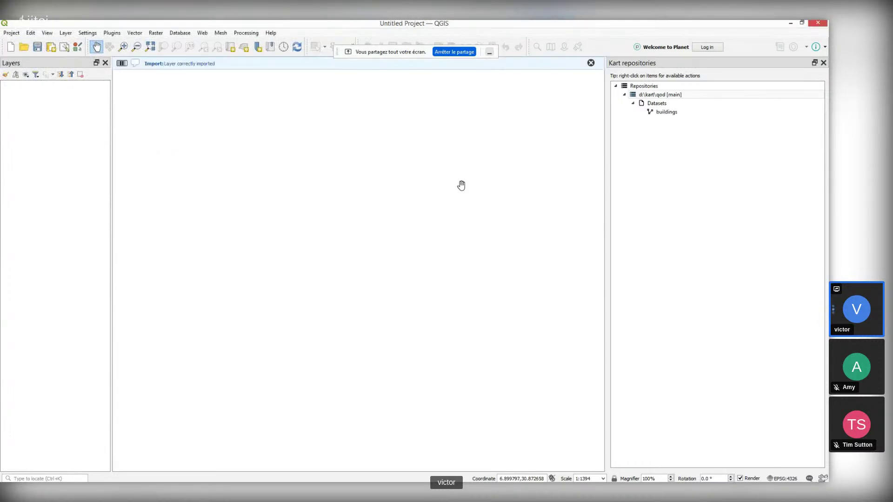
Add the repository's buildings dataset to the project map as a layer.
right_click(661, 115)
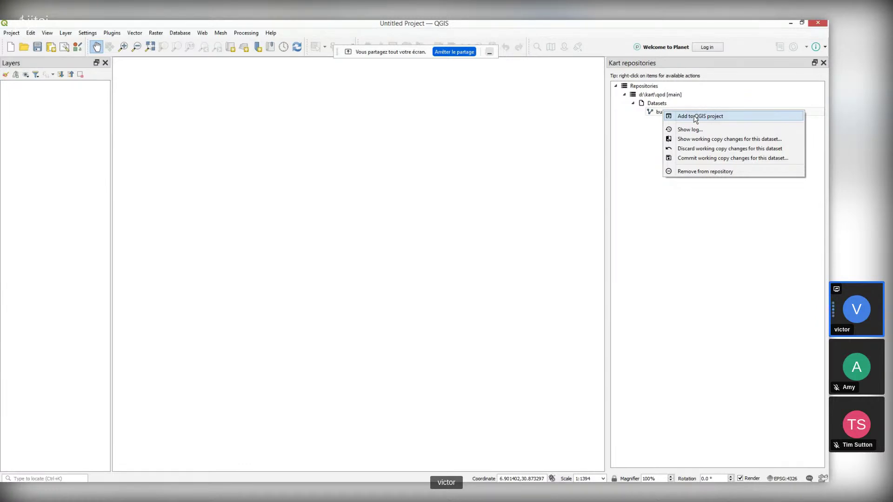
click(657, 114)
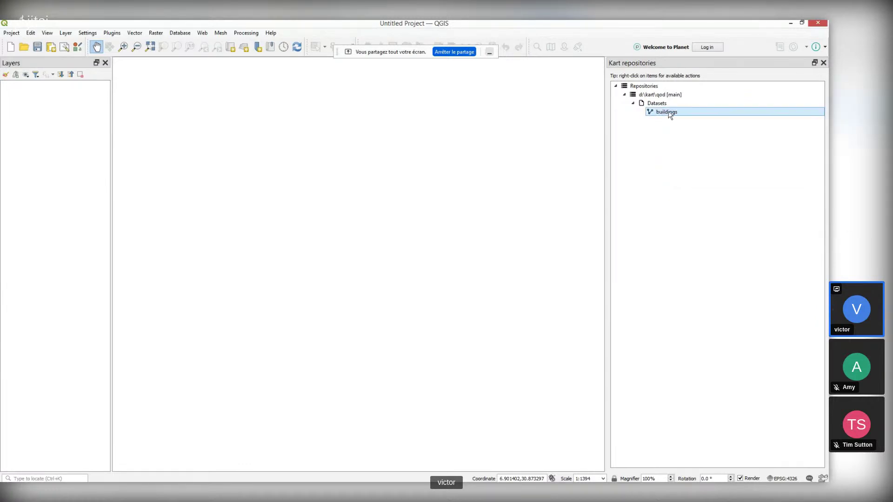
drag(669, 116, 335, 157)
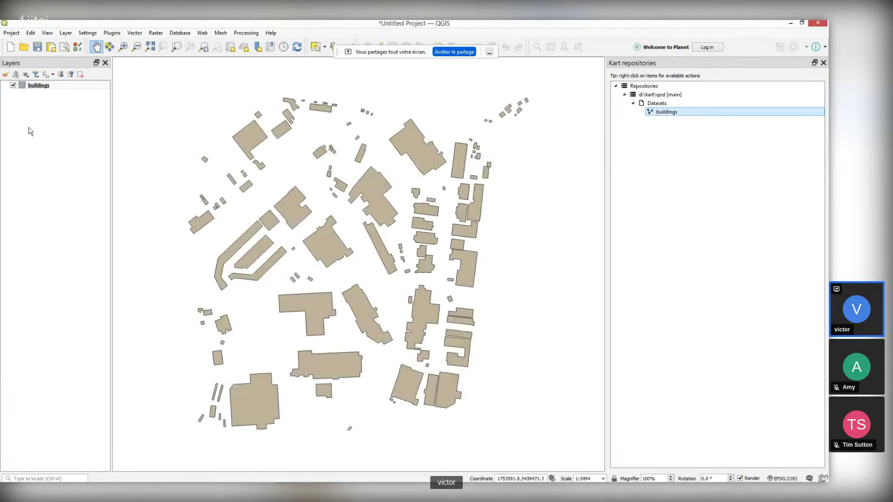
Review the Kart settings for the executable path, automatic commit and diff styles.
click(37, 88)
click(111, 33)
mouse_move(129, 69)
click(246, 80)
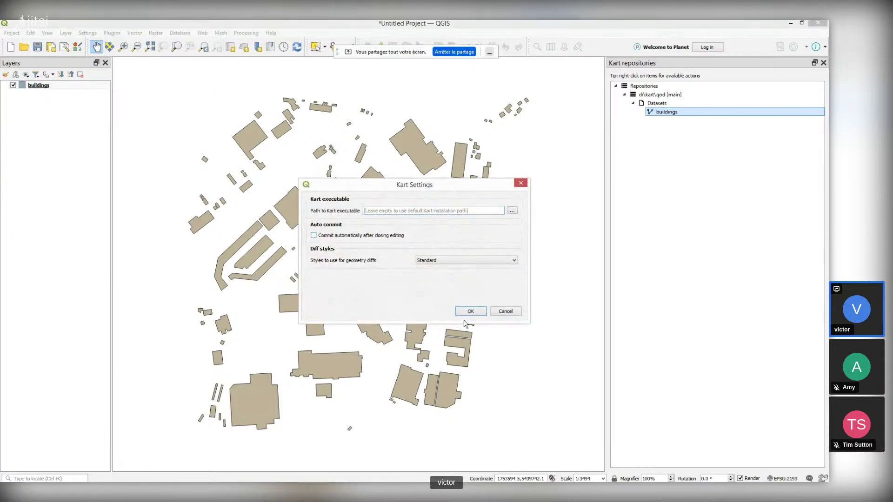
click(470, 311)
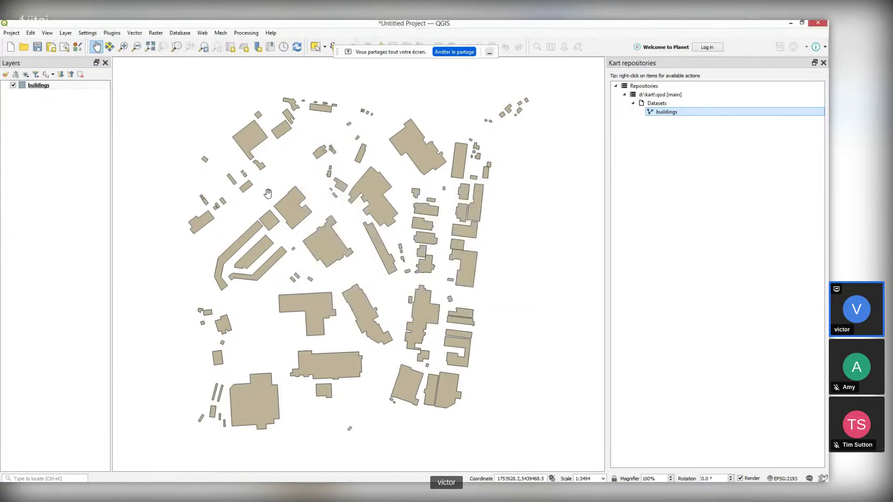
Enable editing on the buildings layer and move the central building's west corner vertex inward with the Vertex tool.
click(34, 87)
drag(336, 55, 547, 51)
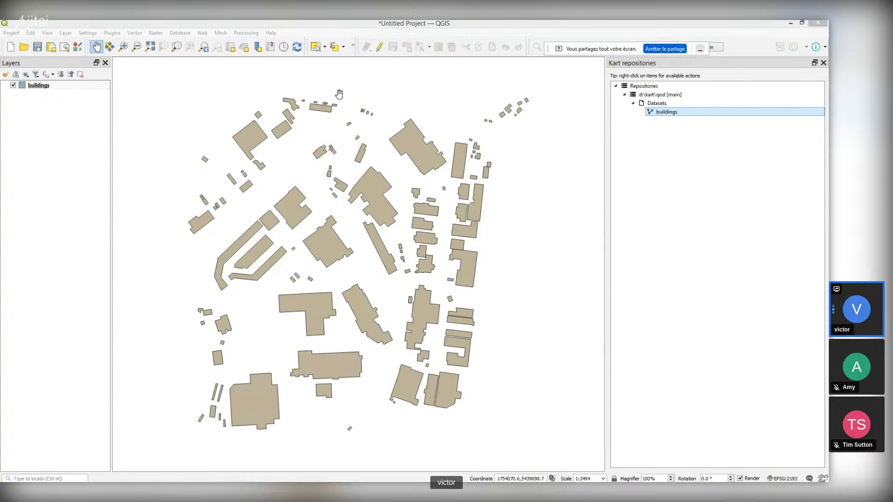
click(378, 49)
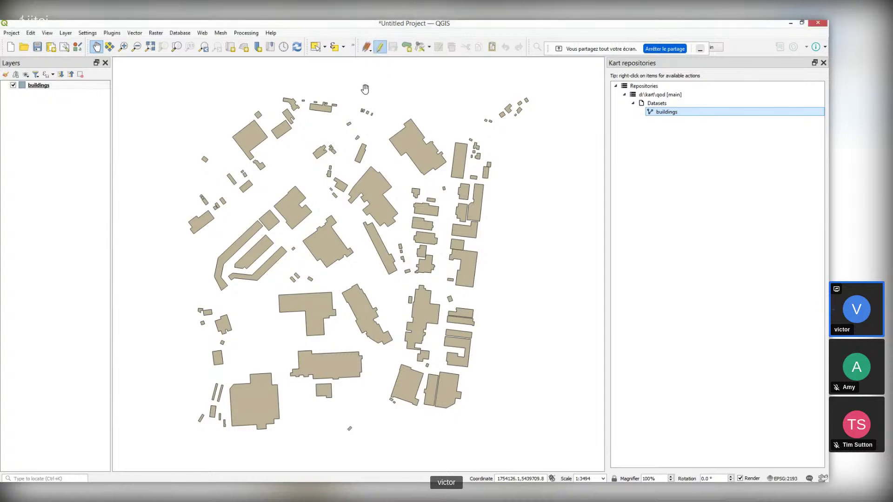
click(421, 48)
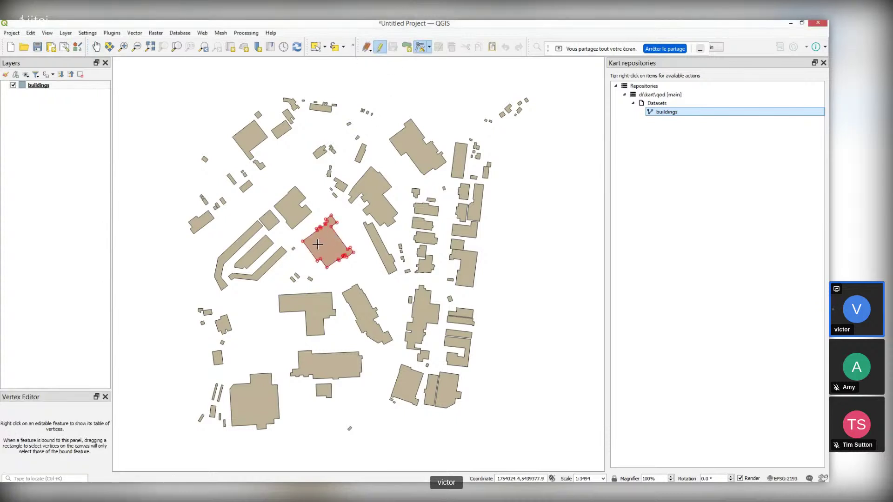
click(302, 242)
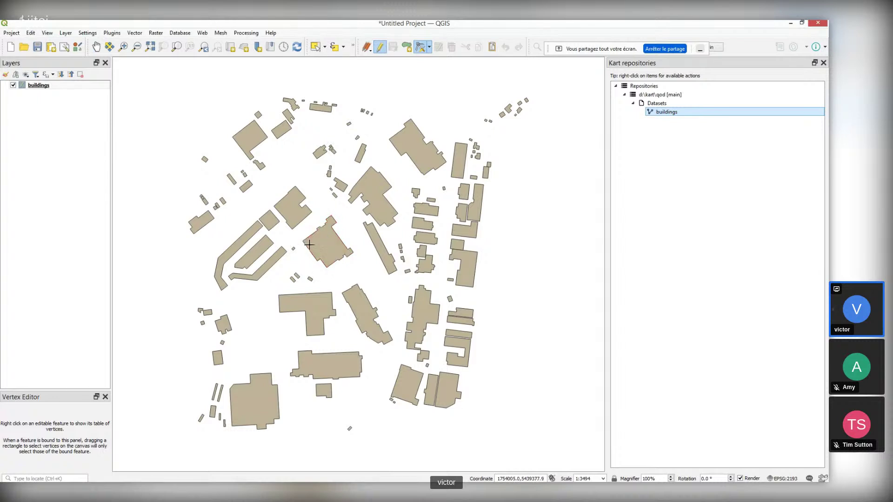
click(318, 242)
Move the inner vertex on the same building's southeast side inward, stop editing and save the buildings layer changes.
scroll(322, 242, up, 2)
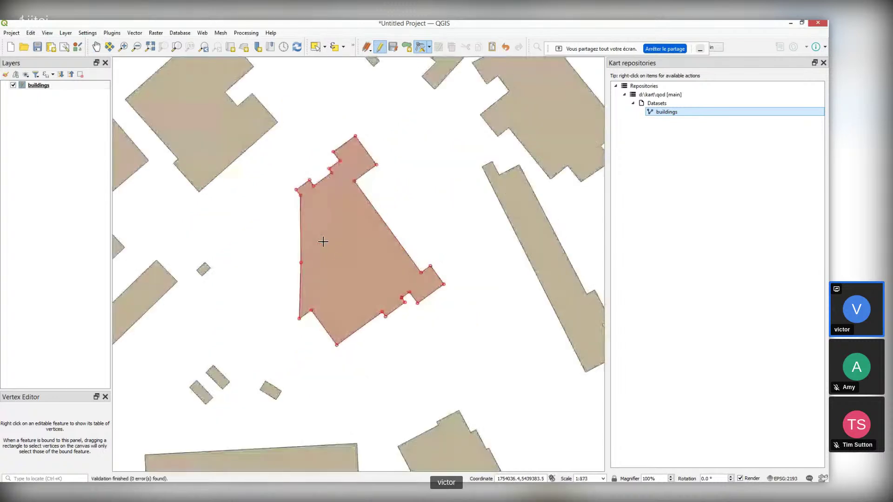
click(423, 273)
click(367, 253)
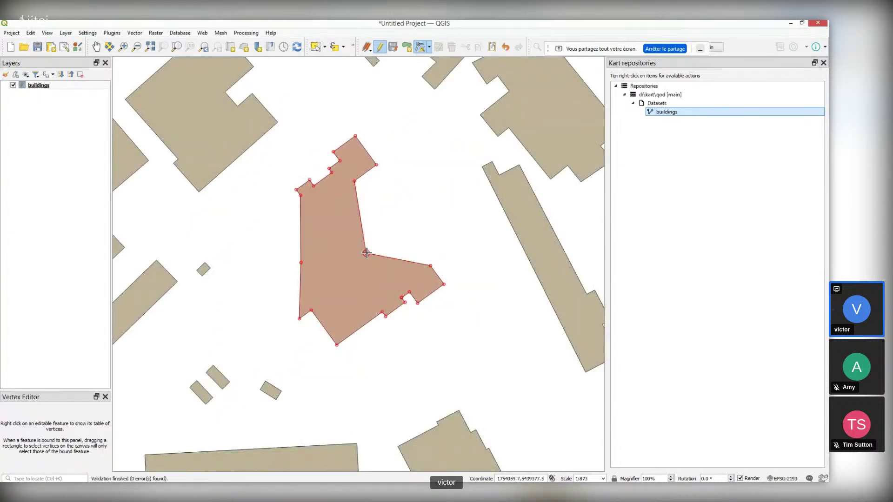
click(379, 48)
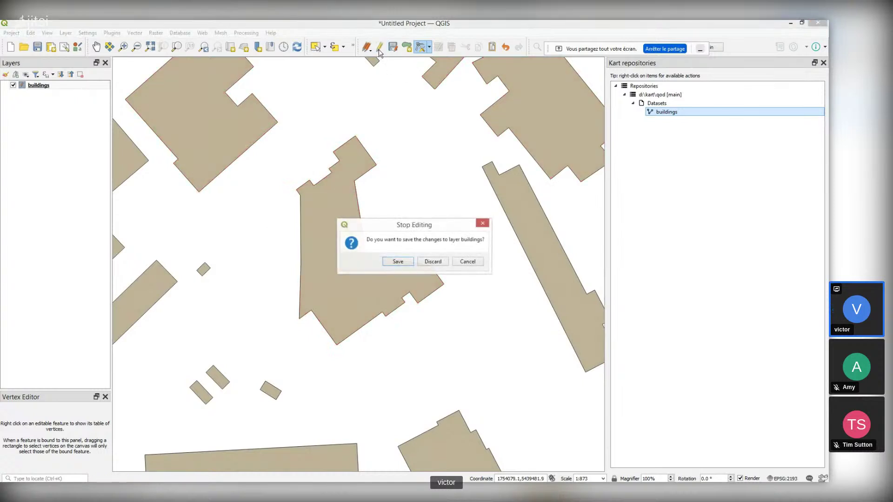
click(404, 267)
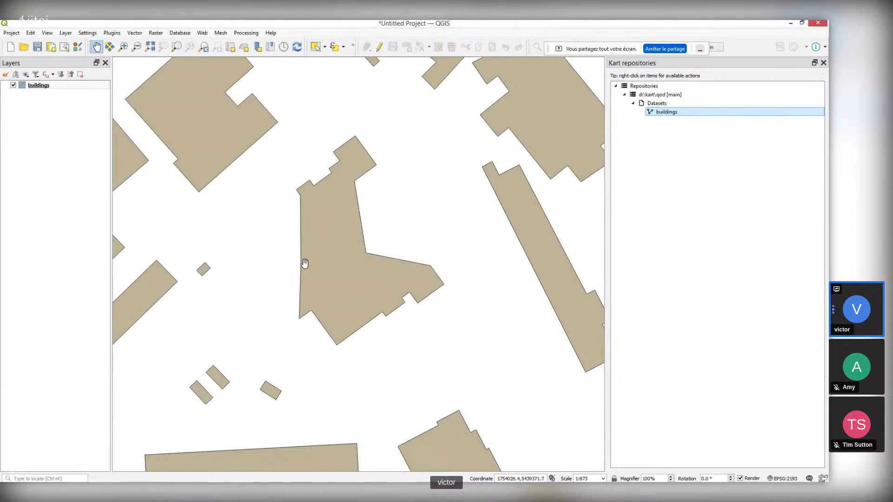
Examine the commit history of the d:\kart\qod repository and close it.
click(728, 152)
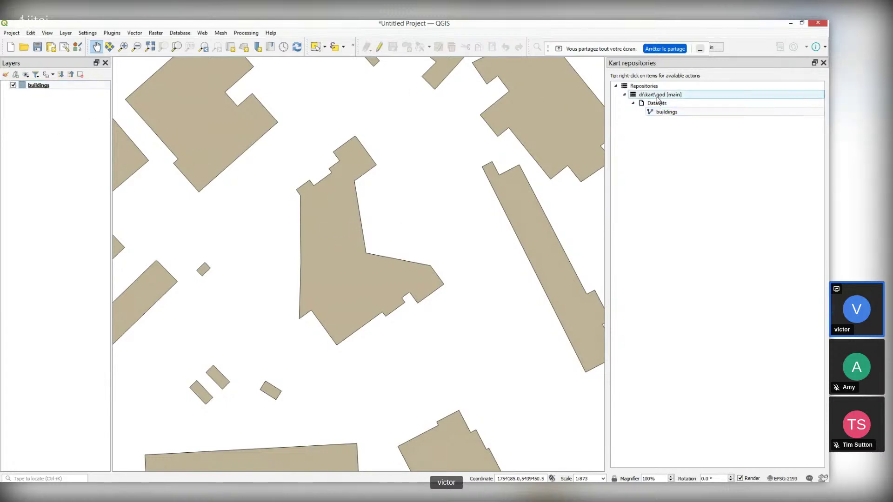
right_click(658, 96)
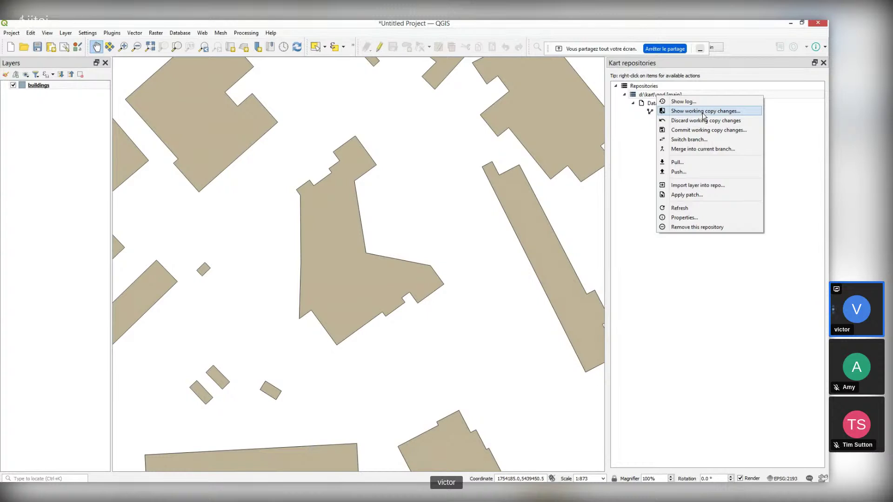
click(678, 102)
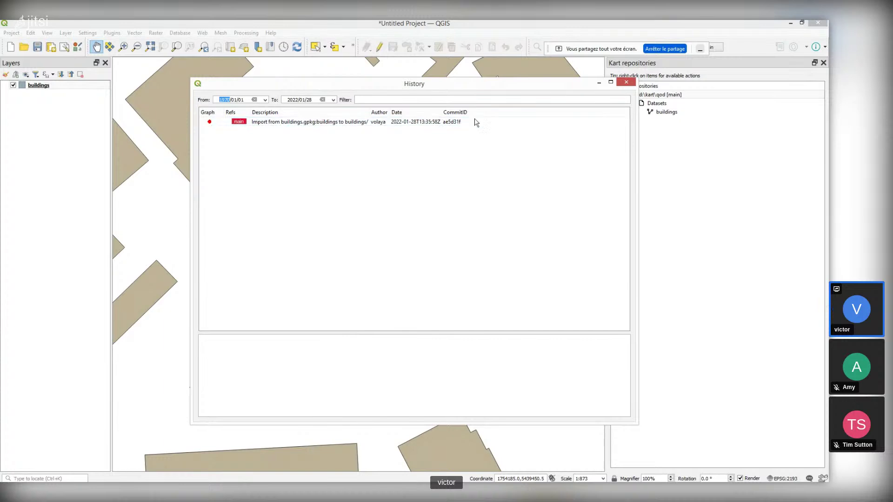
click(626, 81)
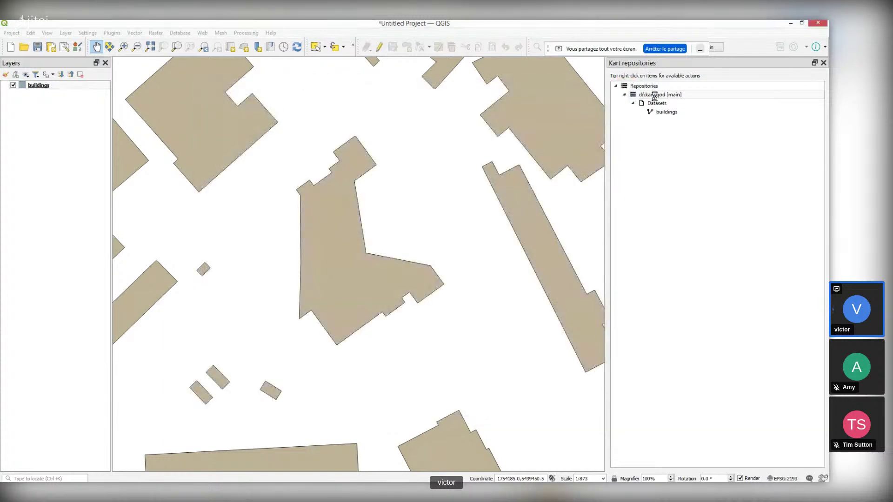
Show the repository's working copy changes and compare feature 108's old and new geometries by transparency, without additional layers.
right_click(656, 95)
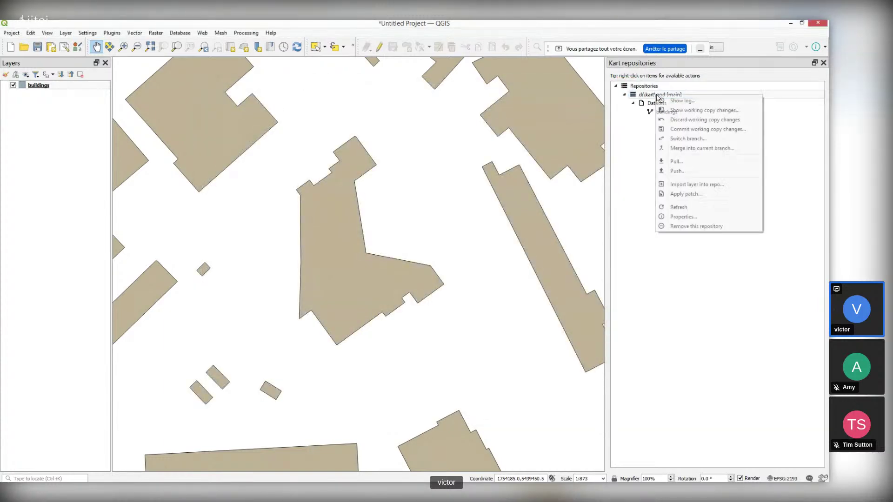
click(683, 111)
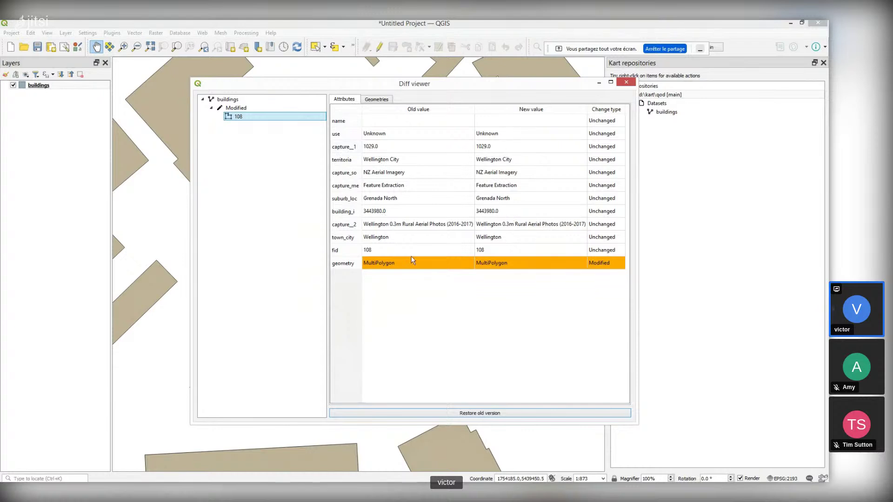
click(377, 102)
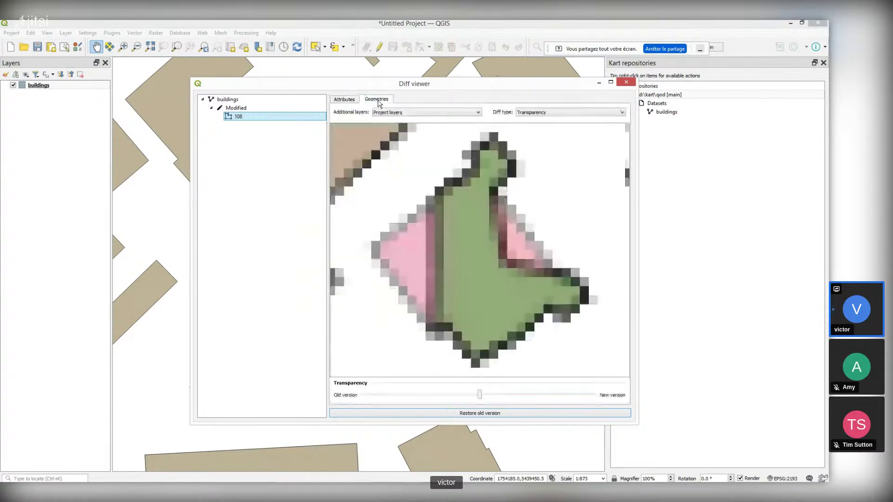
click(438, 113)
click(399, 131)
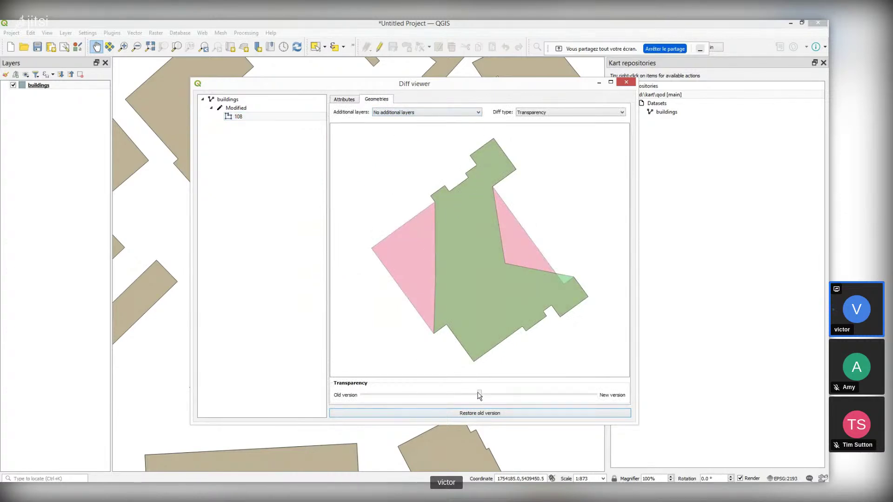
mouse_move(480, 395)
mouse_down()
mouse_move(597, 394)
mouse_move(370, 398)
mouse_move(470, 395)
mouse_up()
Compare the modified building's geometries using the Swipe and Per-vertex diff types and close the diff viewer.
click(539, 114)
click(532, 127)
drag(397, 241, 581, 239)
drag(441, 138, 468, 292)
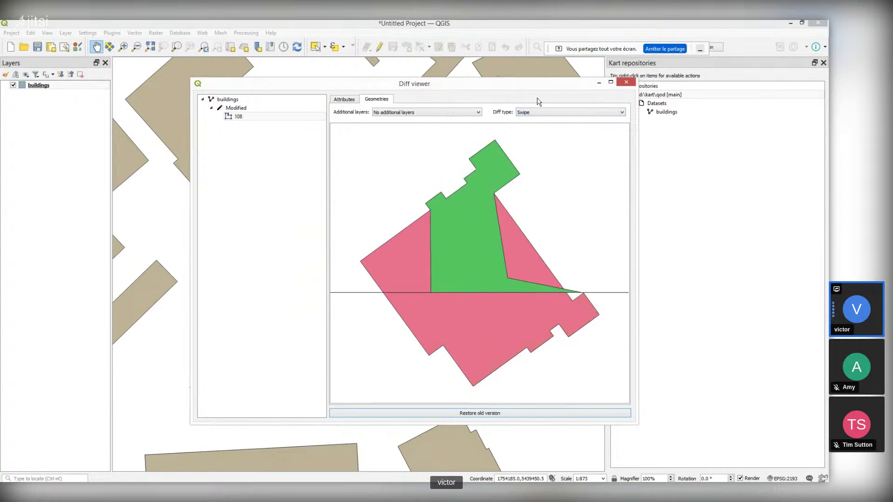
click(534, 112)
click(540, 131)
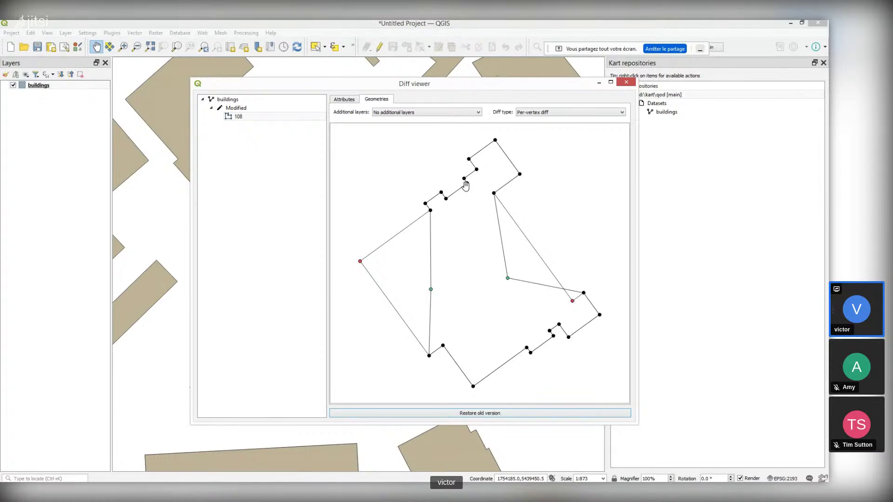
click(630, 87)
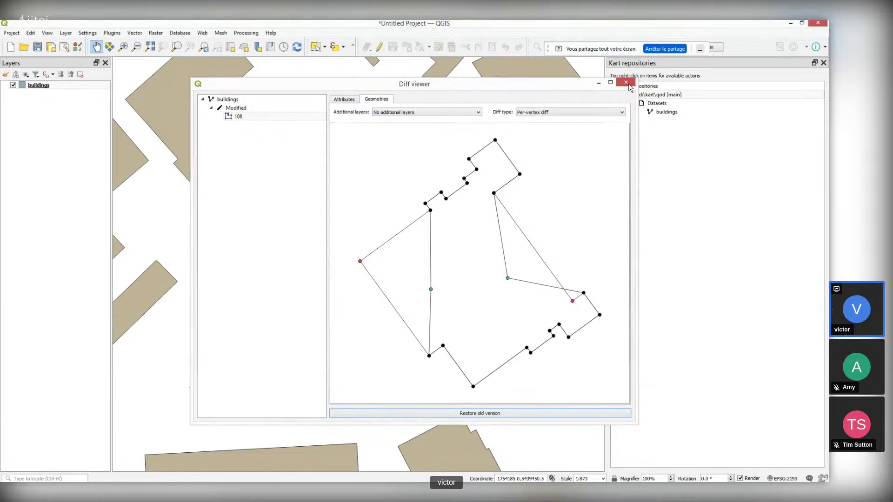
Commit the working copy changes of the d:\kart\qod repository with the message "changed geom".
right_click(670, 95)
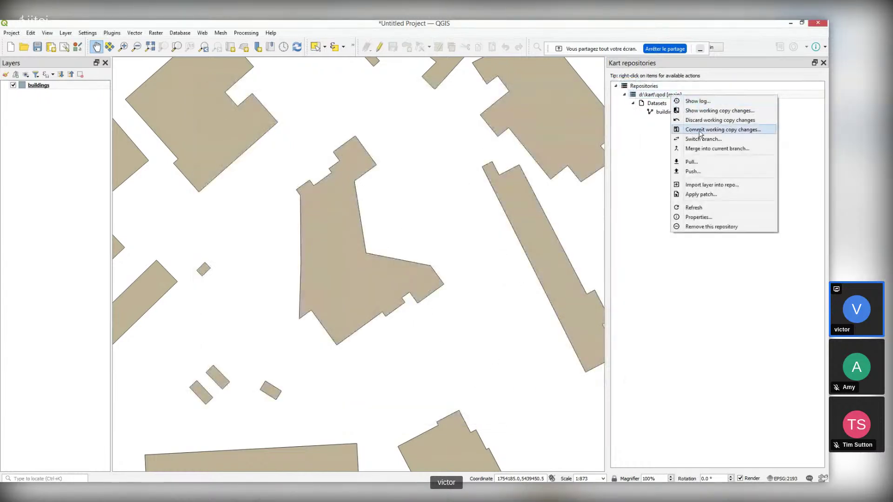
click(734, 131)
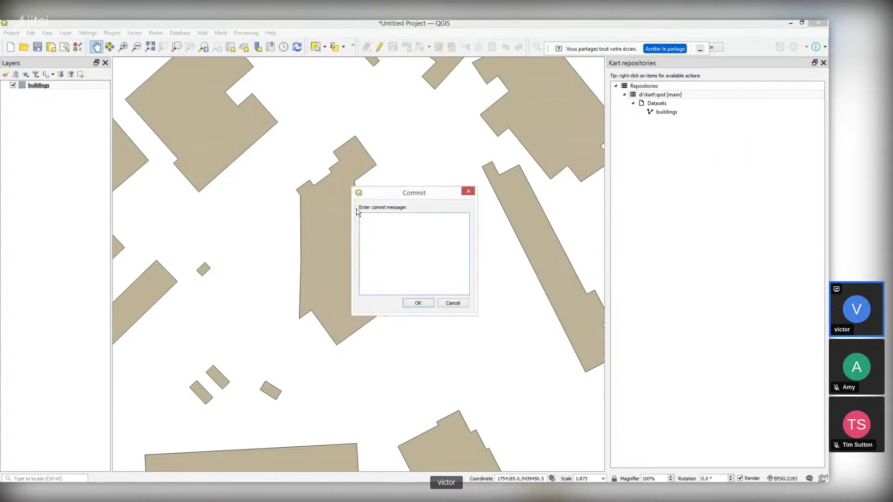
text(changed geom)
click(418, 304)
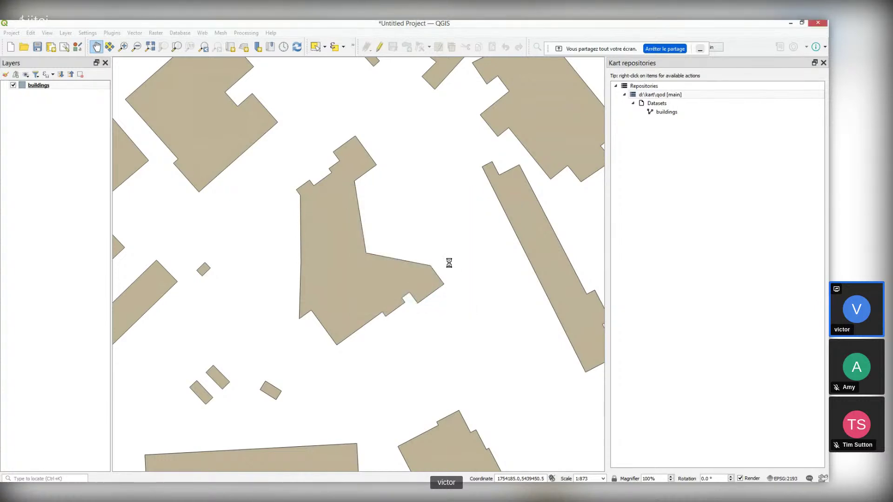
Examine the attribute and geometry changes introduced by the "changed geom" commit in the repository log and close the history.
right_click(659, 96)
click(681, 102)
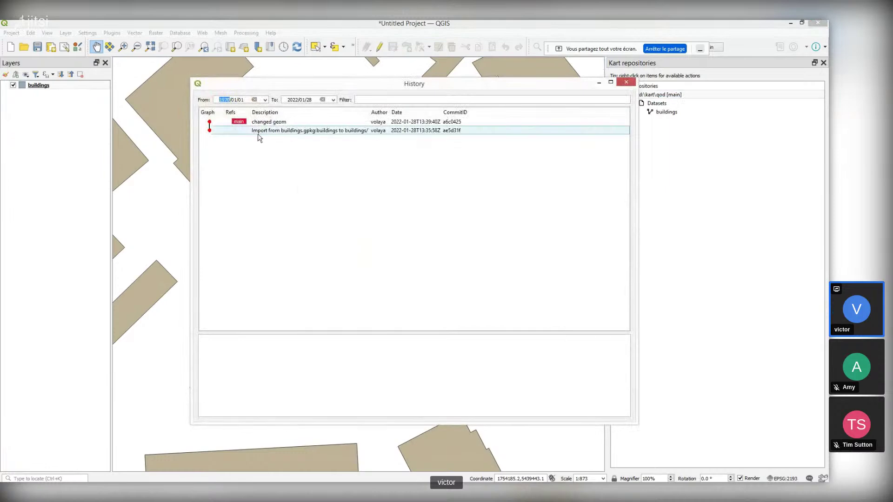
right_click(280, 125)
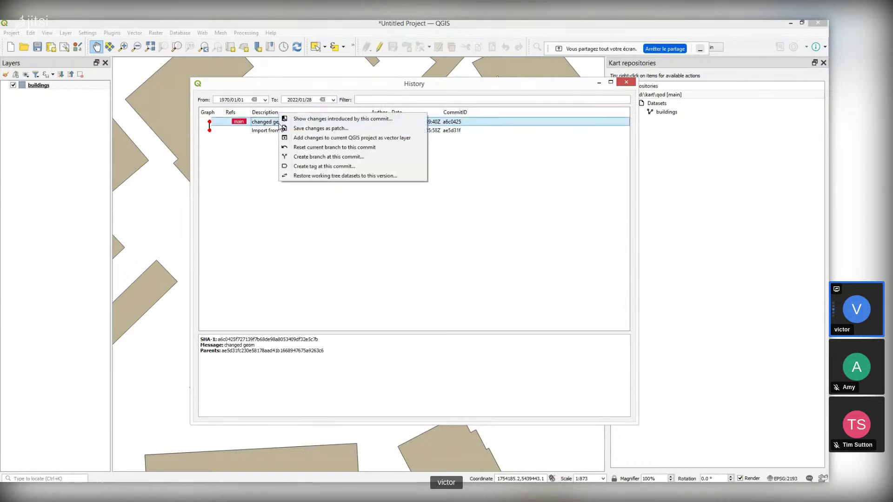
click(353, 119)
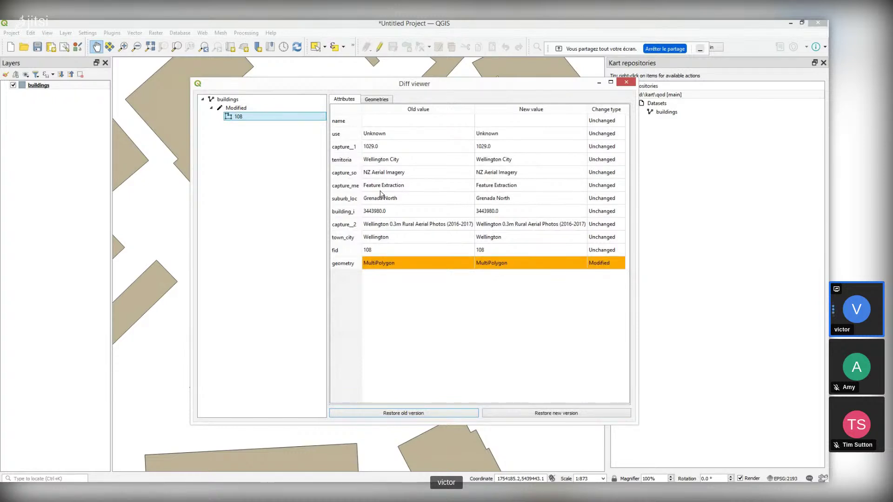
click(376, 100)
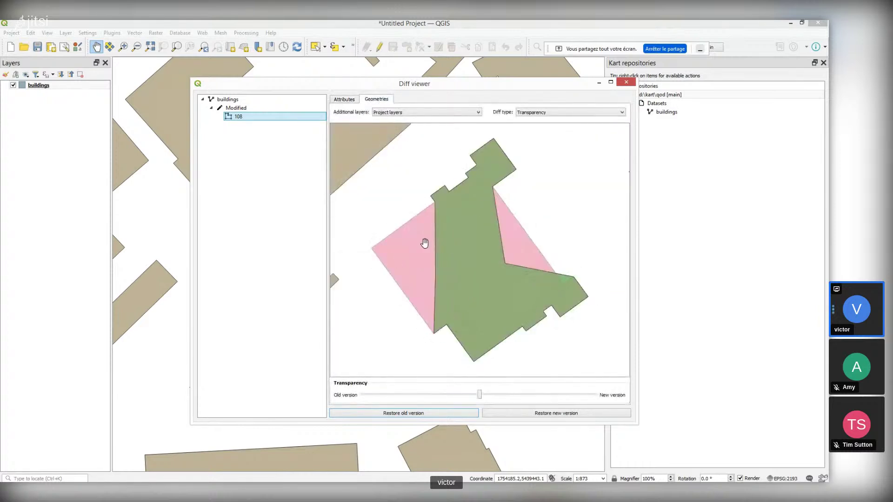
click(626, 84)
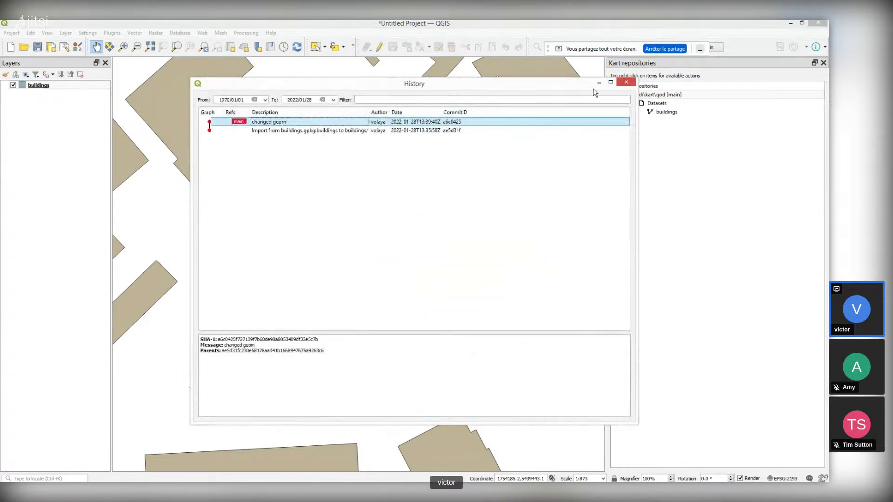
click(619, 86)
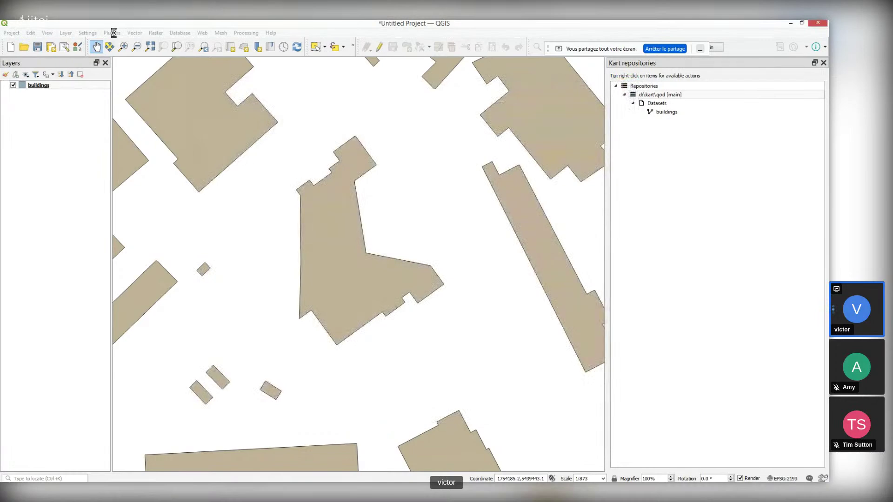
Turn on automatic committing after closing editing in the Kart settings.
click(113, 32)
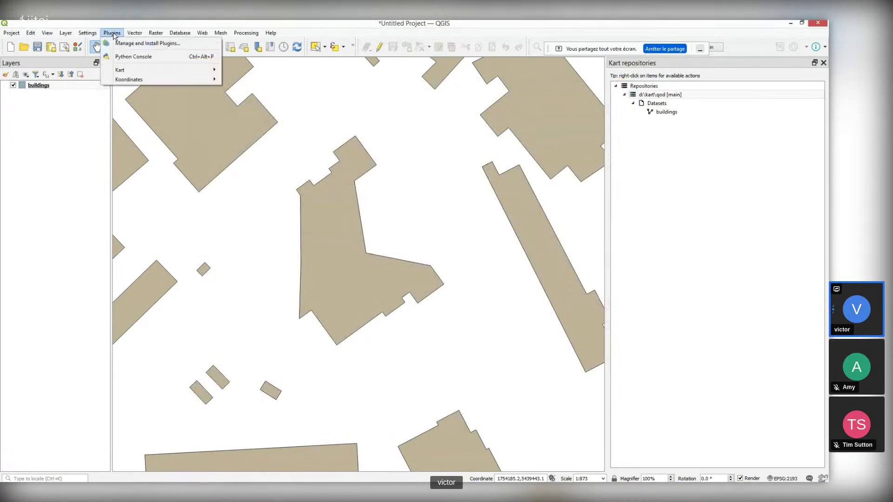
mouse_move(140, 75)
click(244, 80)
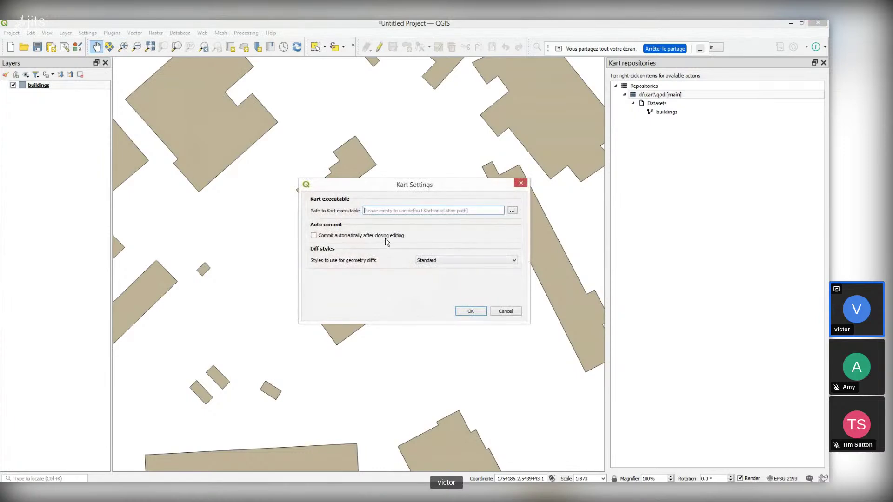
click(313, 236)
click(470, 312)
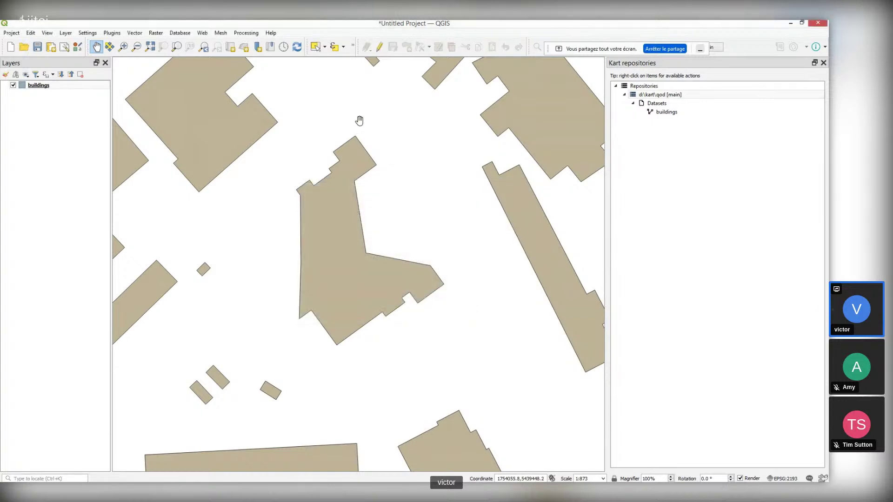
Enable editing on the buildings layer, move the central building a short distance northeast, stop editing and save the changes.
click(380, 47)
click(31, 33)
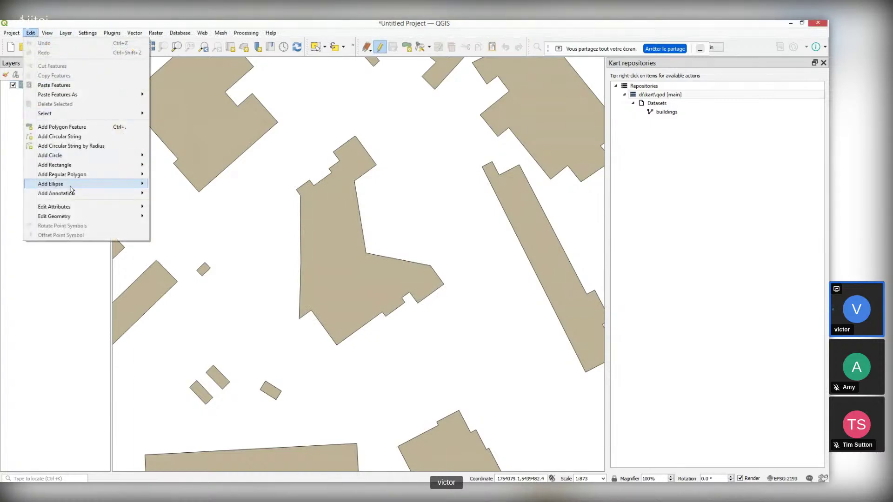
mouse_move(65, 215)
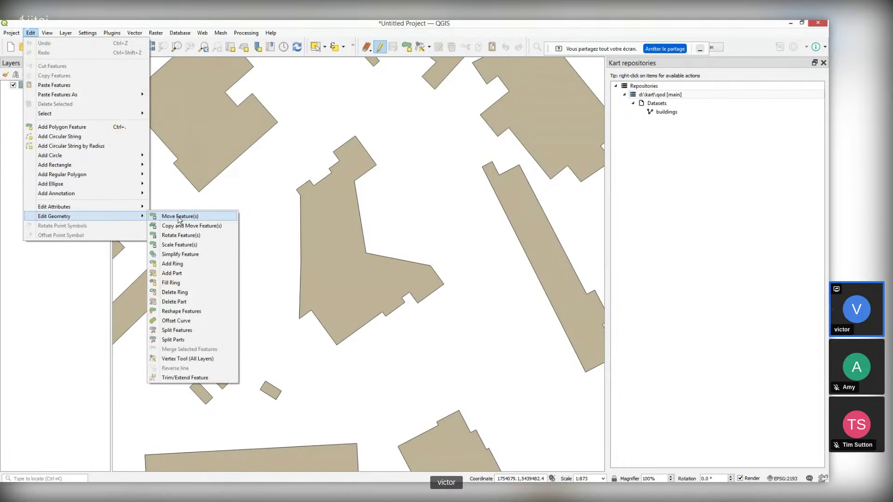
click(179, 217)
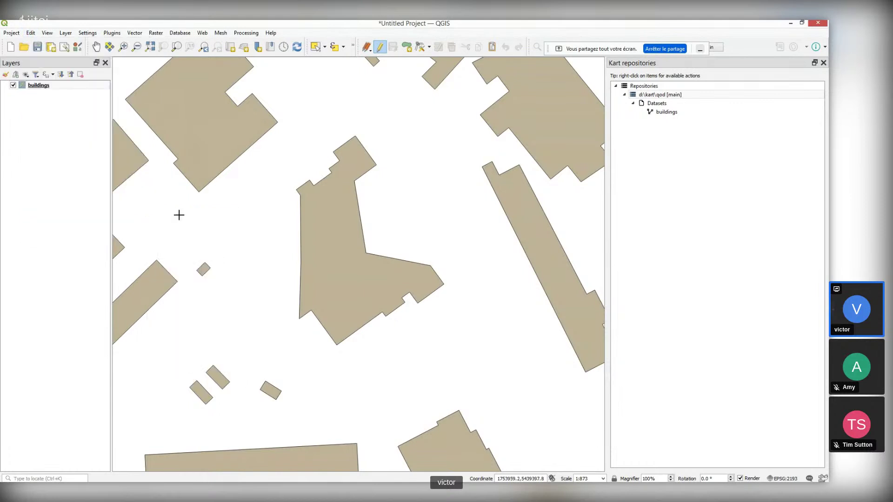
click(336, 267)
click(358, 225)
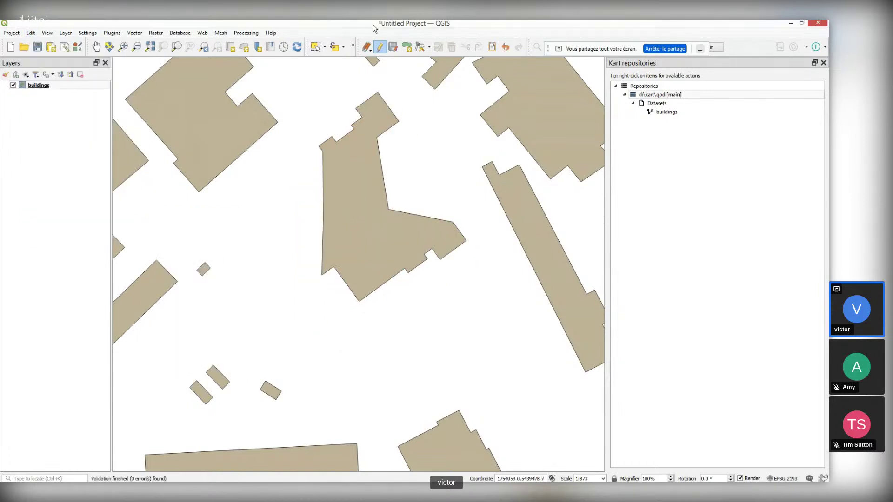
click(380, 47)
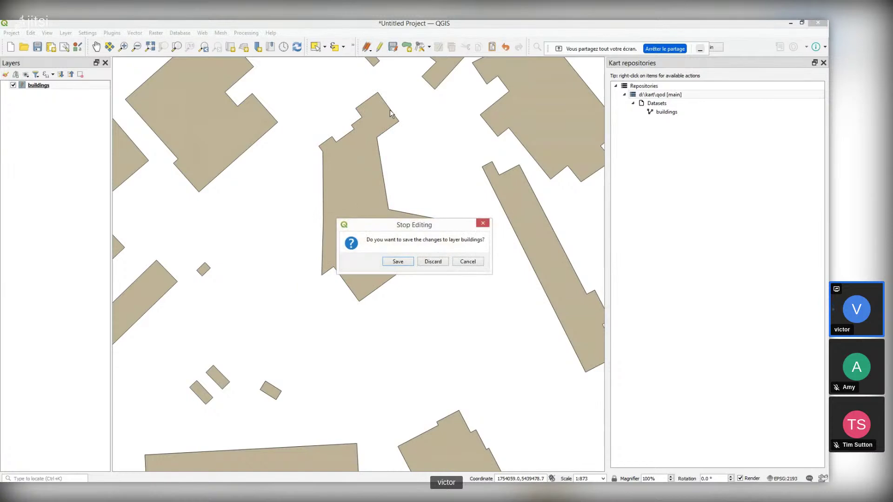
click(399, 262)
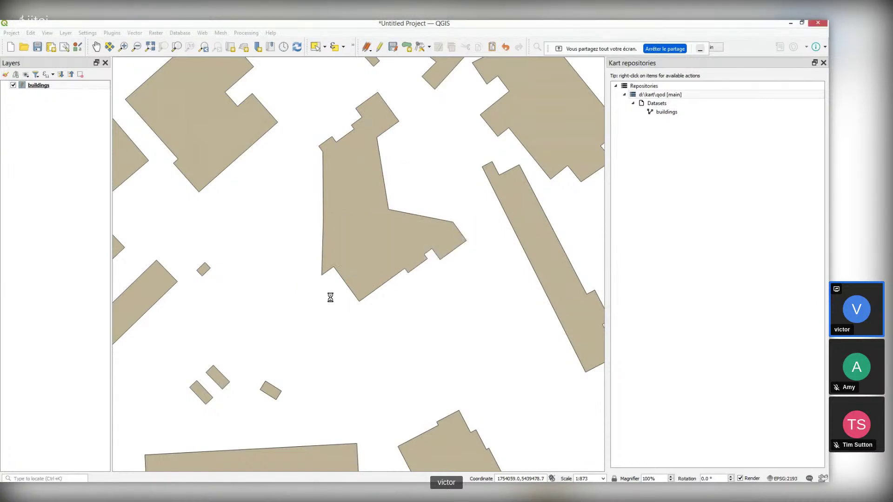
Examine the geometry changes introduced by the latest commit, "Changed dataset 'buildings'", in the repository history.
right_click(654, 96)
click(676, 103)
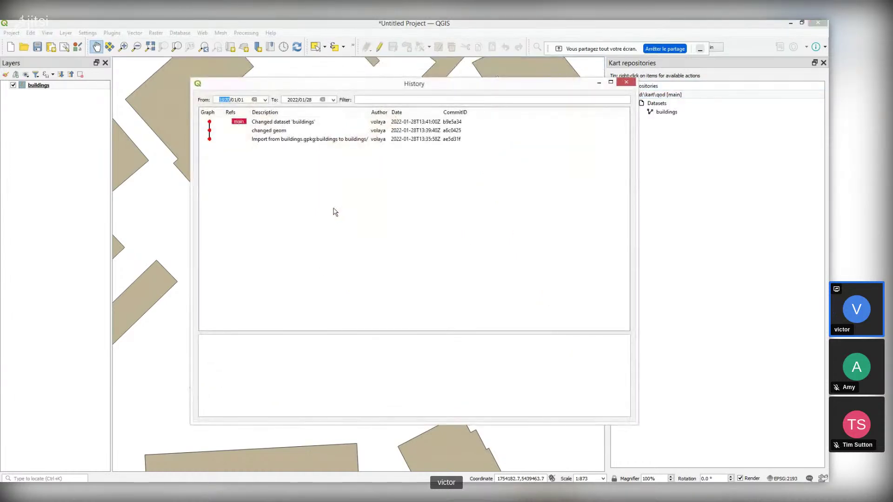
right_click(298, 115)
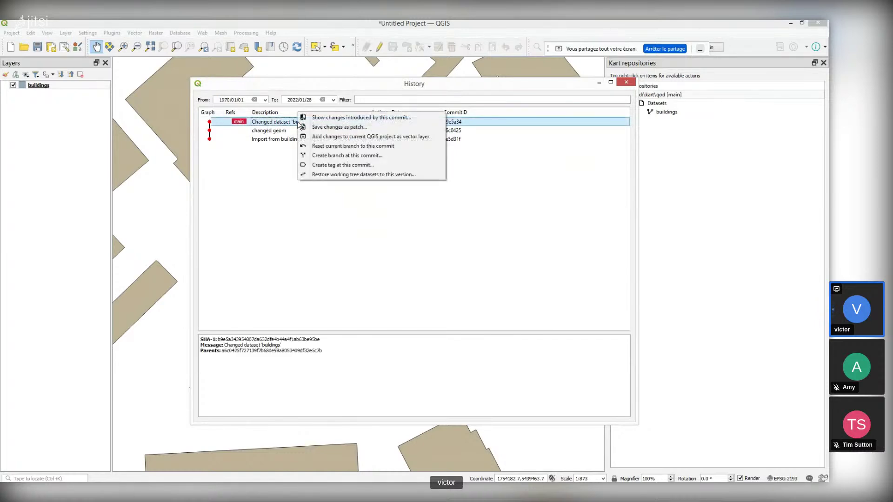
click(334, 120)
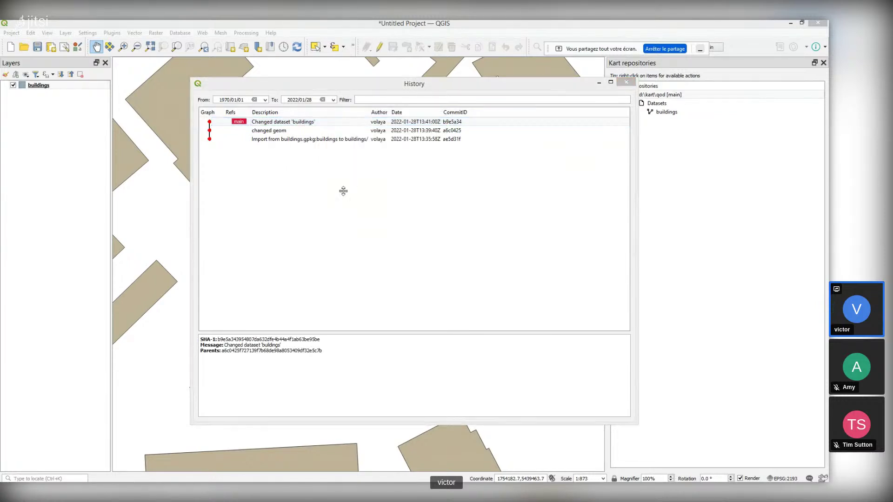
click(375, 99)
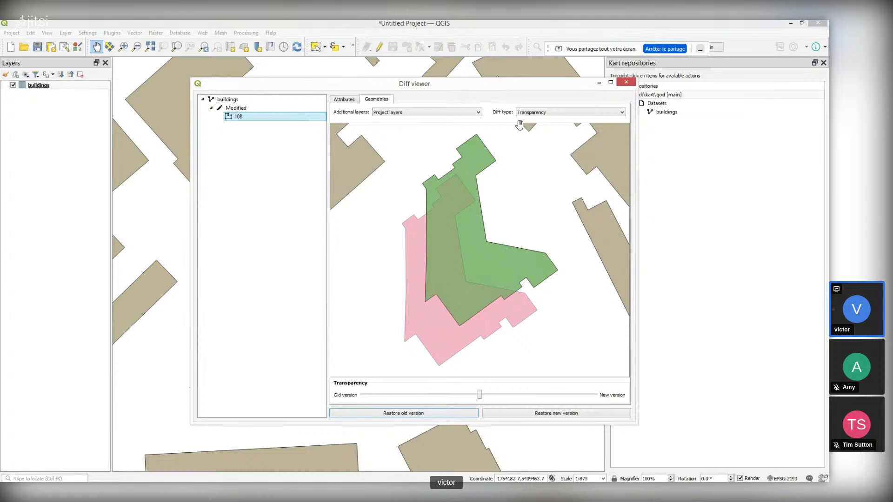
click(625, 82)
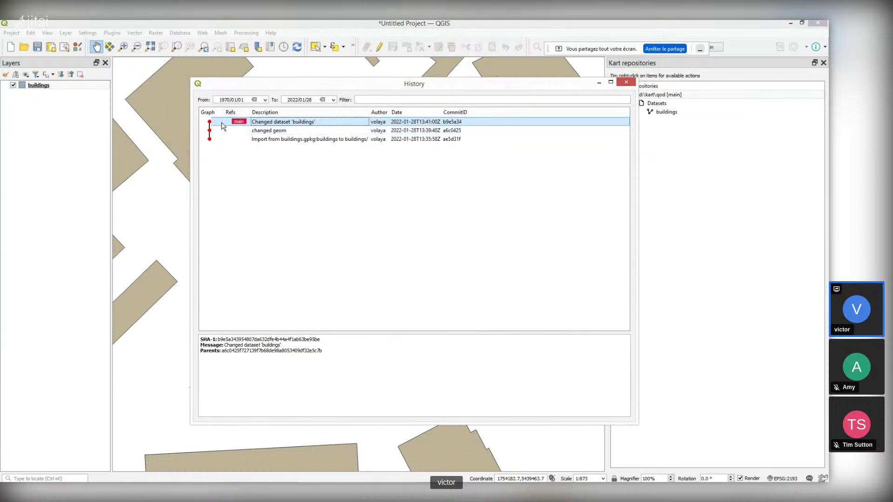
Create a branch named mybranch at the latest commit, "Changed dataset 'buildings'".
drag(249, 84, 267, 97)
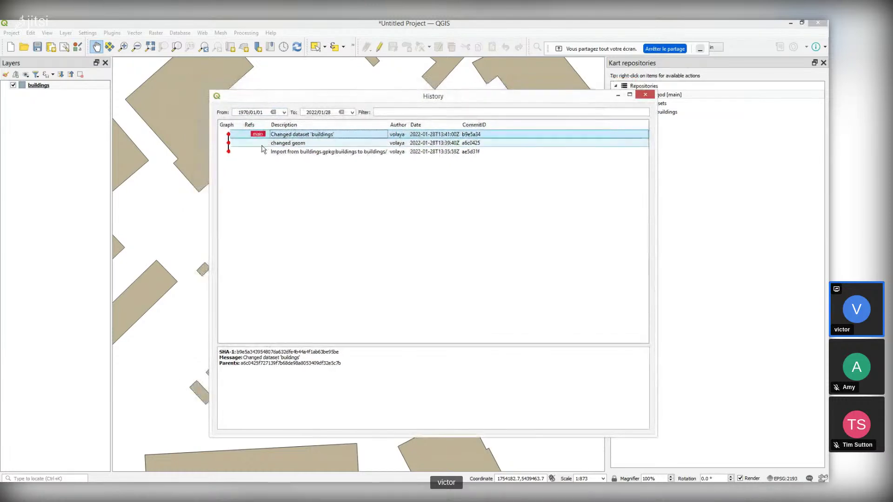
right_click(245, 138)
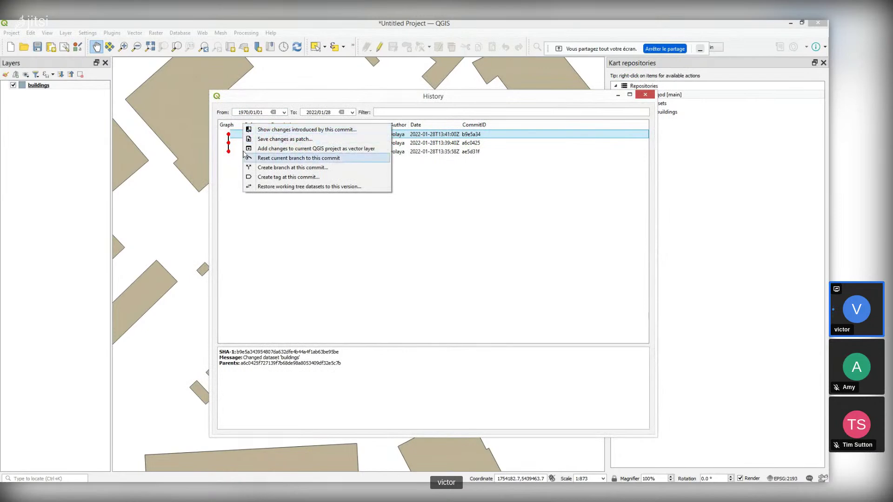
click(285, 168)
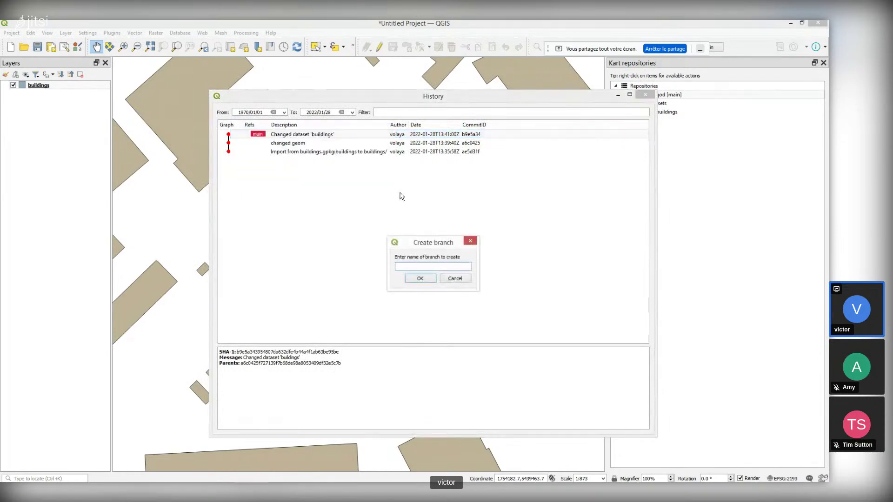
text(mybranch)
click(420, 279)
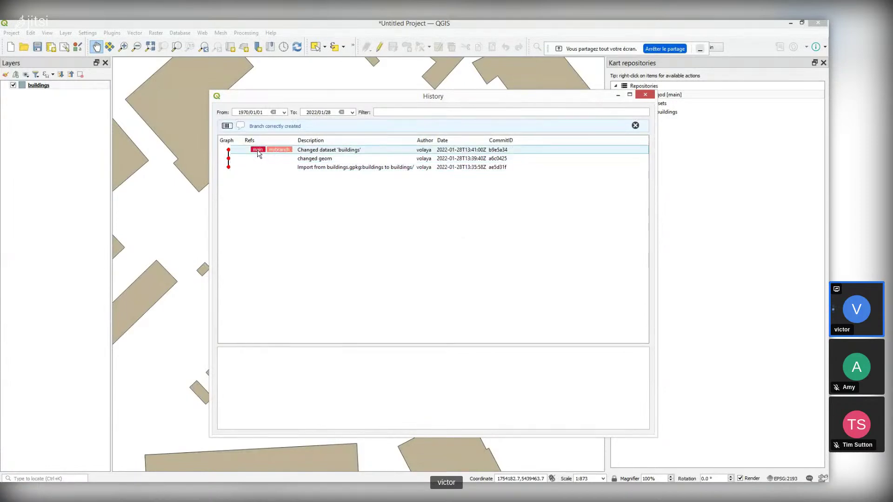
Switch the repository to the branch mybranch from its commit history and close the history.
right_click(281, 135)
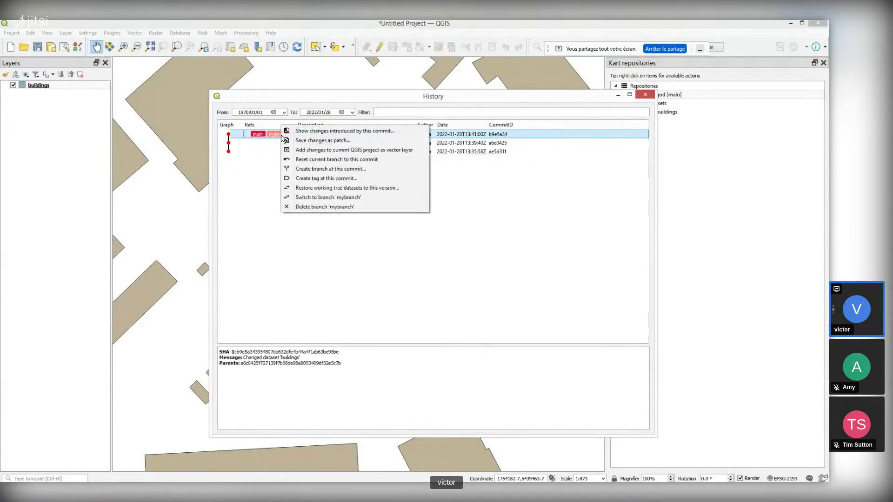
click(326, 198)
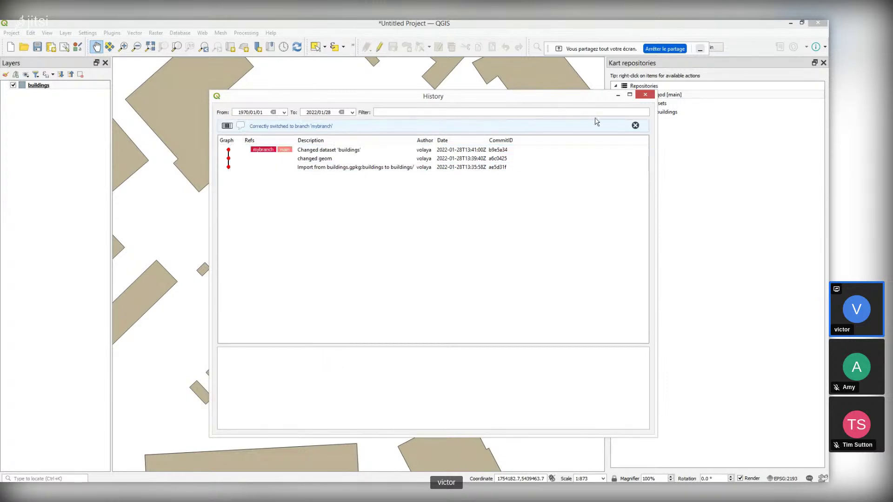
click(645, 96)
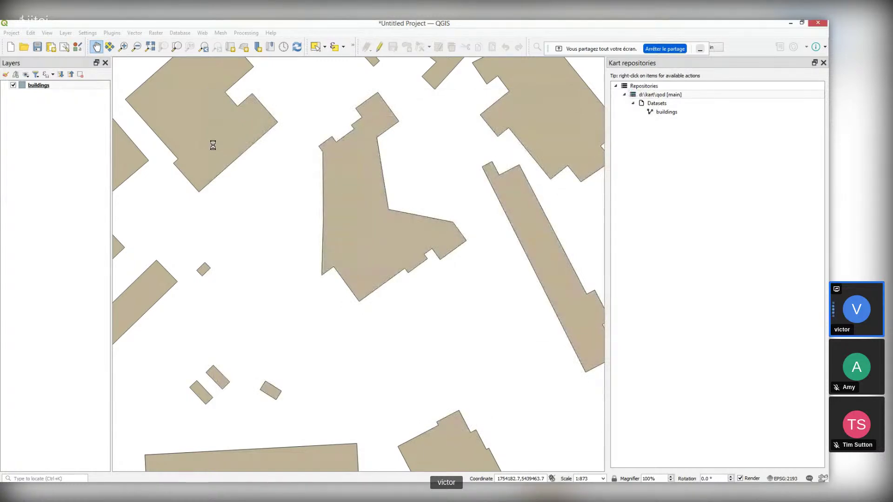
Enable editing on the buildings layer and move the large notched building in the map's northwest a short distance north.
scroll(262, 169, down, 1)
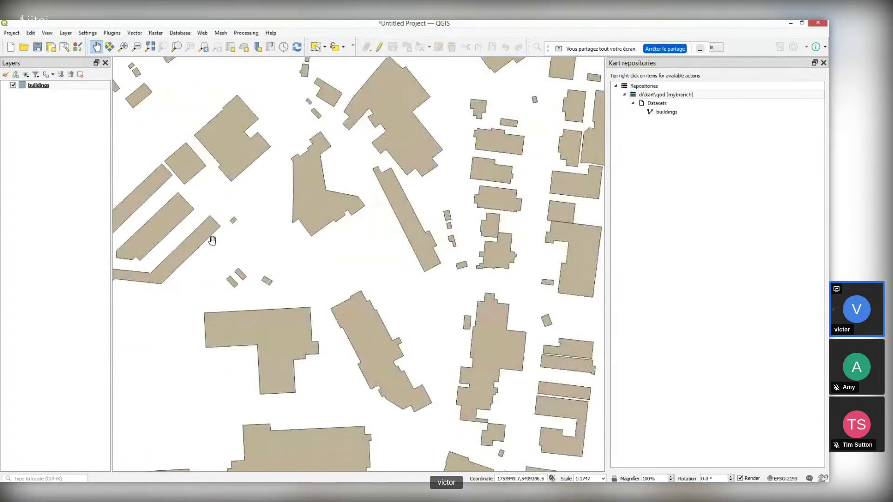
click(379, 49)
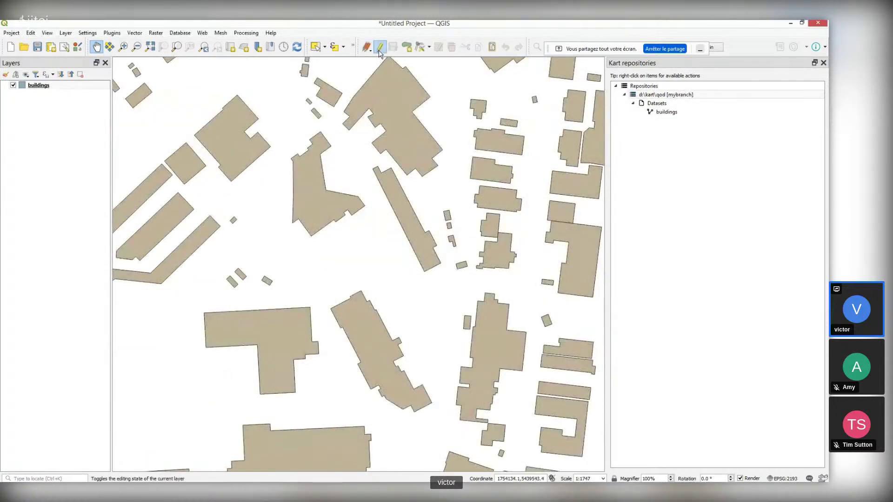
click(35, 35)
mouse_move(70, 217)
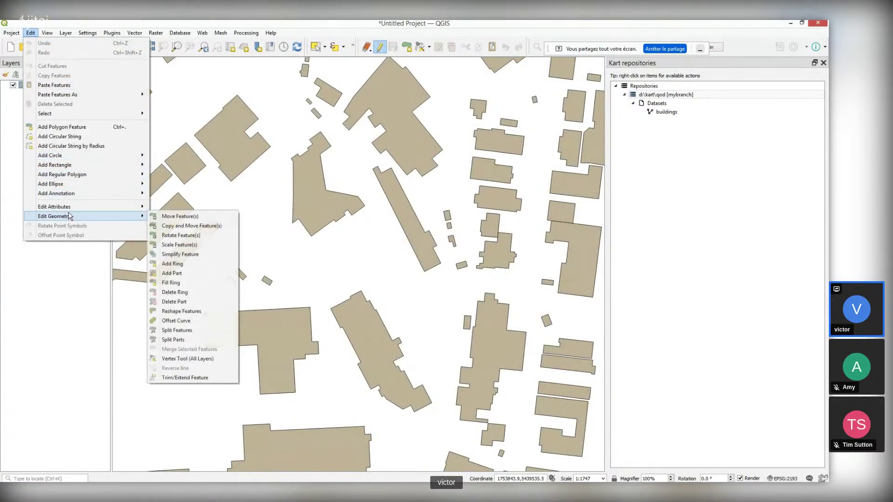
click(184, 220)
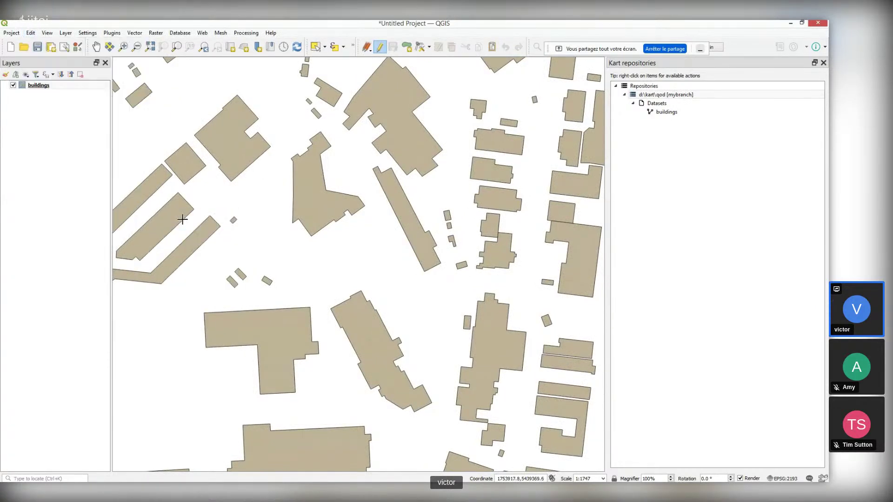
click(239, 154)
click(229, 122)
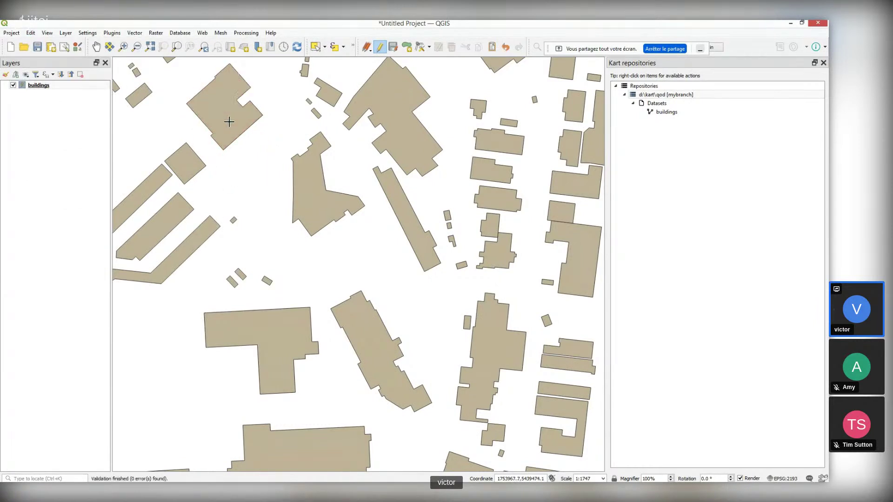
Stop editing the buildings layer and save the moved northwest building to mybranch.
click(40, 87)
right_click(40, 88)
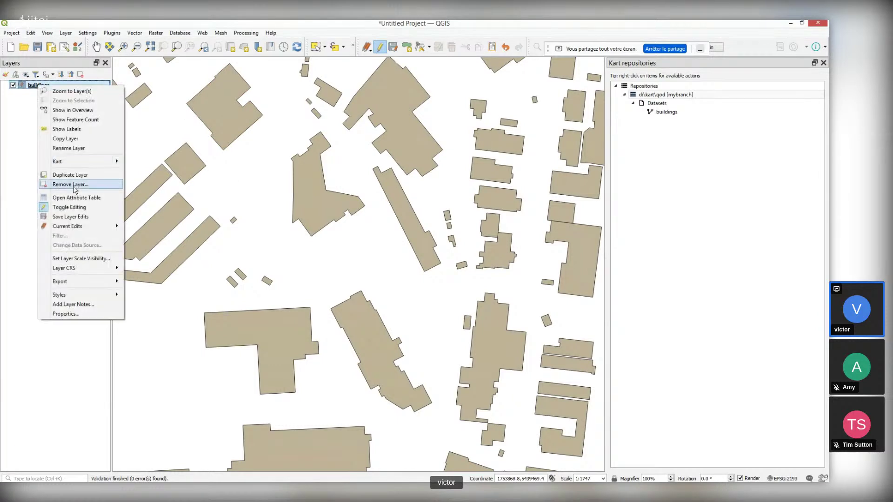
click(79, 207)
click(399, 261)
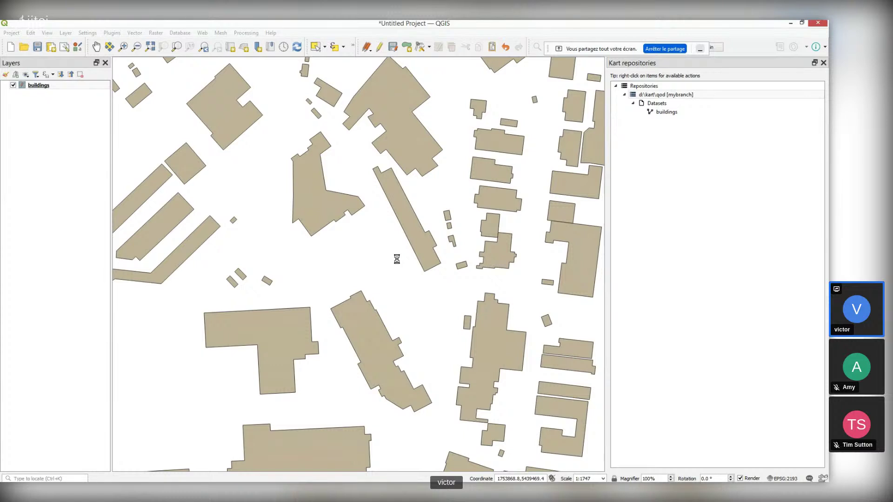
Review the repository history with the new mybranch commit, switch back to the branch main and close the history.
right_click(656, 95)
click(664, 100)
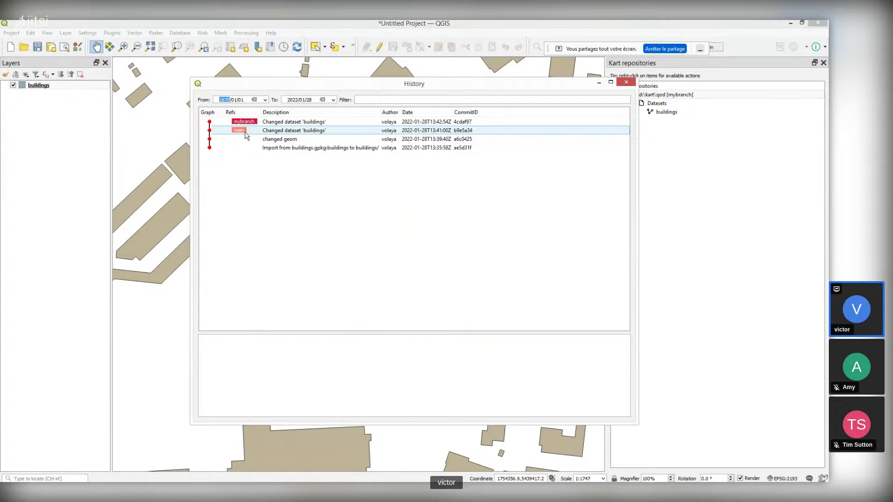
drag(299, 89, 375, 96)
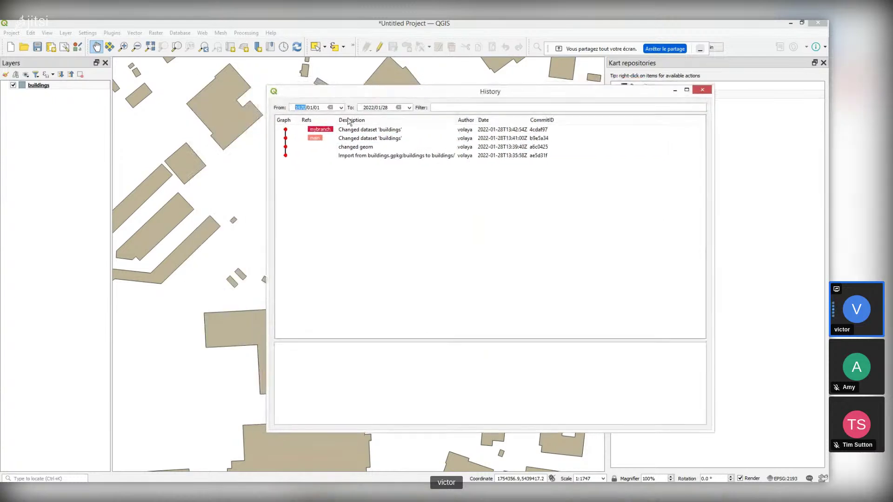
right_click(323, 140)
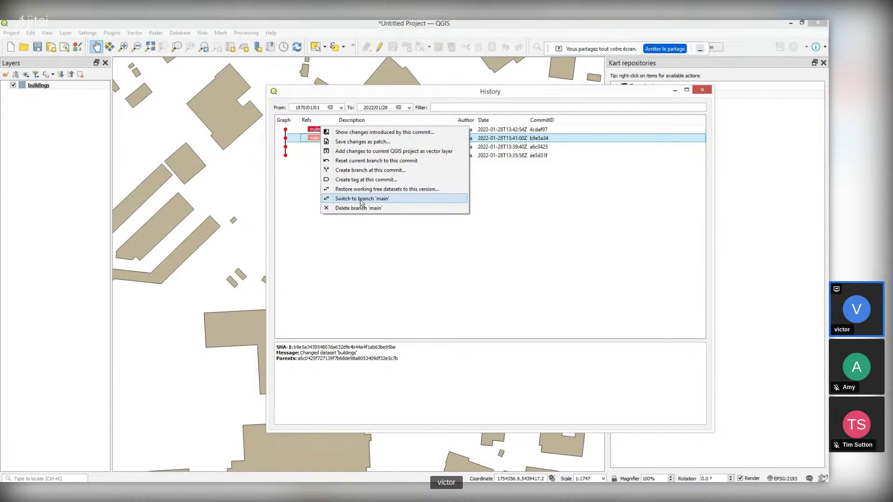
click(361, 199)
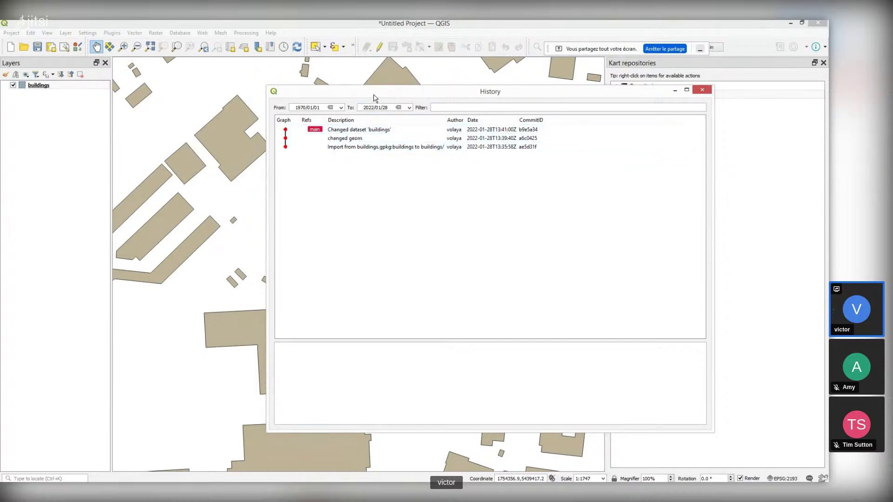
click(702, 89)
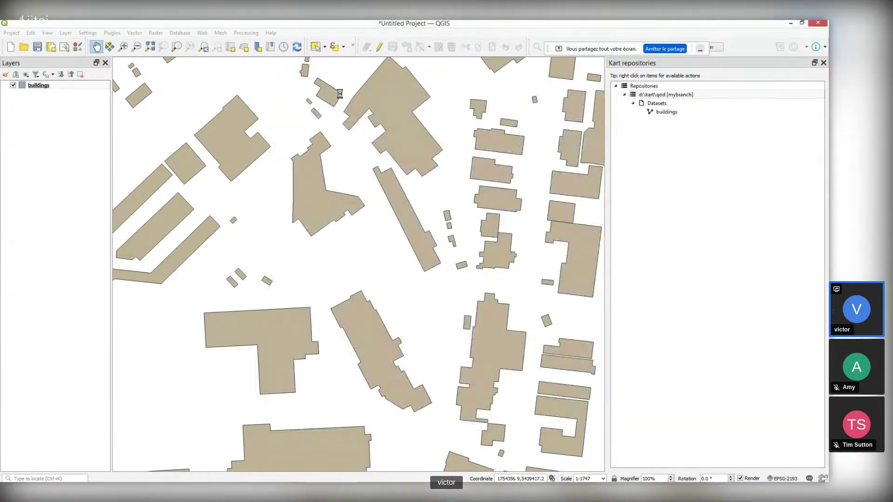
Enable editing on the buildings layer and move the elongated building south of the map centre a short distance north-northeast.
click(378, 52)
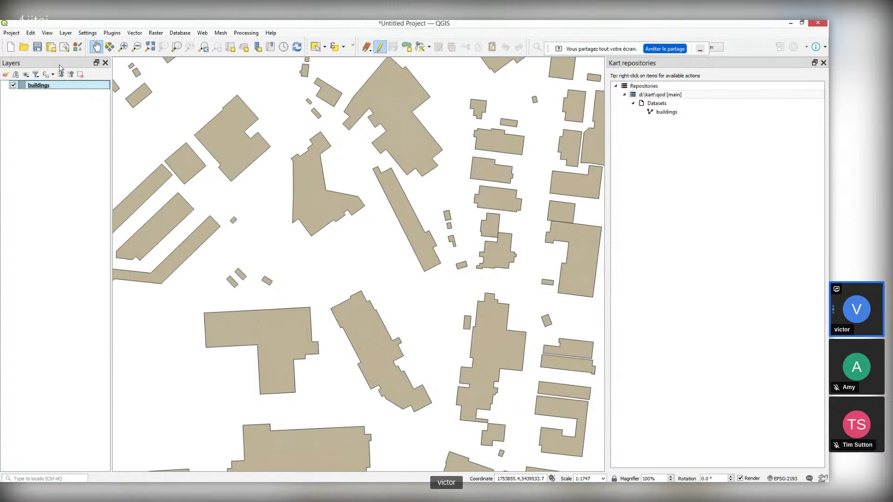
click(30, 32)
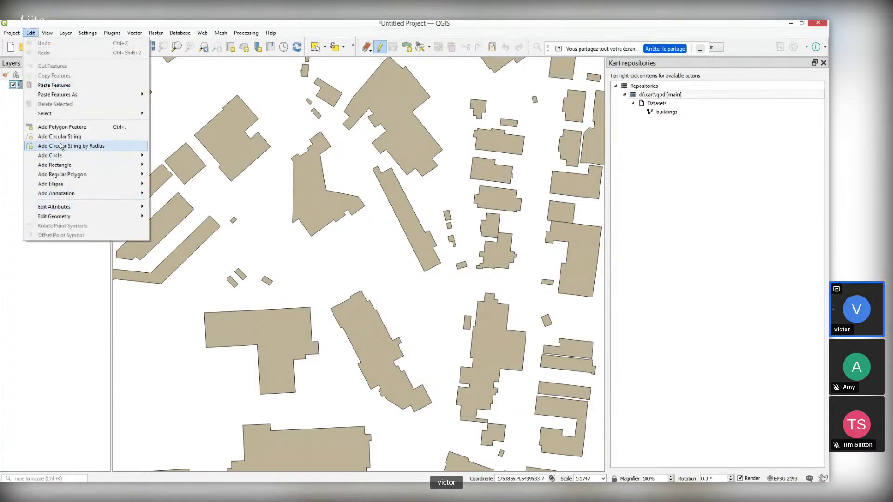
mouse_move(87, 218)
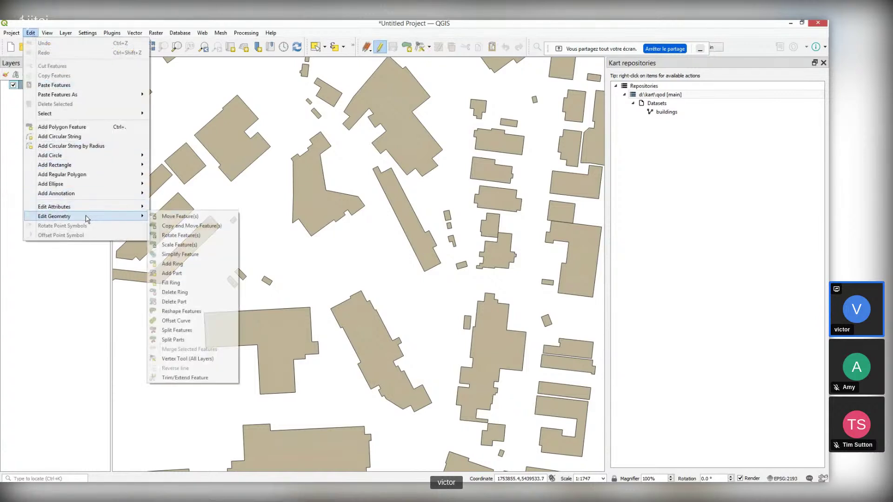
click(177, 216)
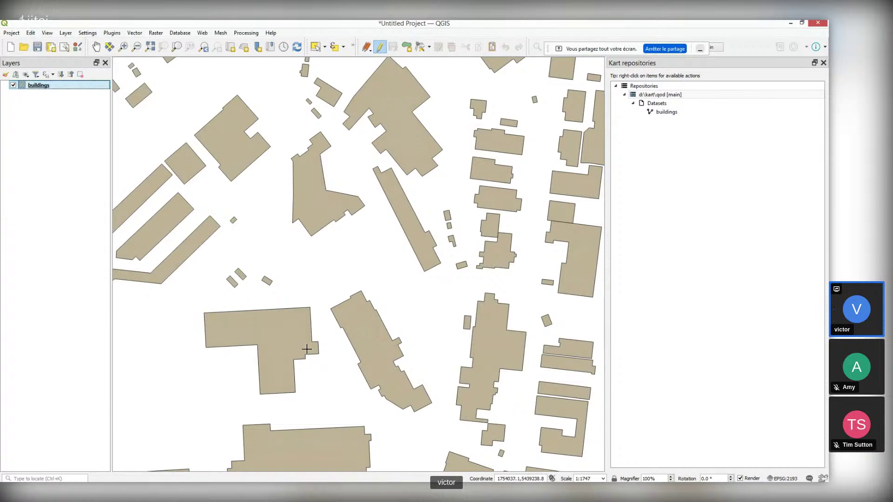
click(359, 336)
click(370, 292)
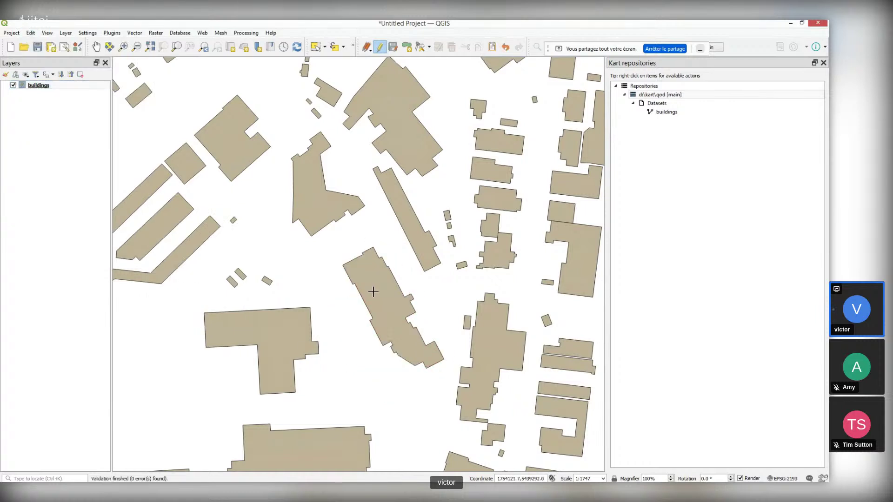
Stop editing the buildings layer and save the moved elongated building to main.
click(35, 84)
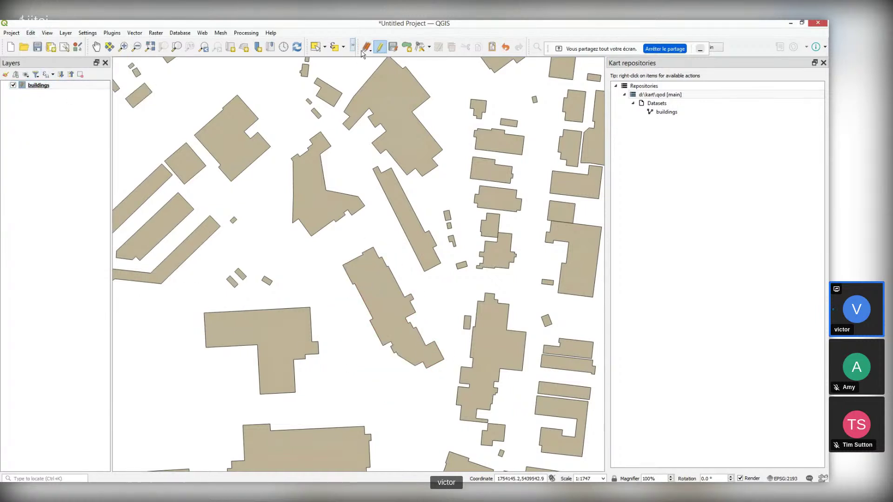
click(384, 50)
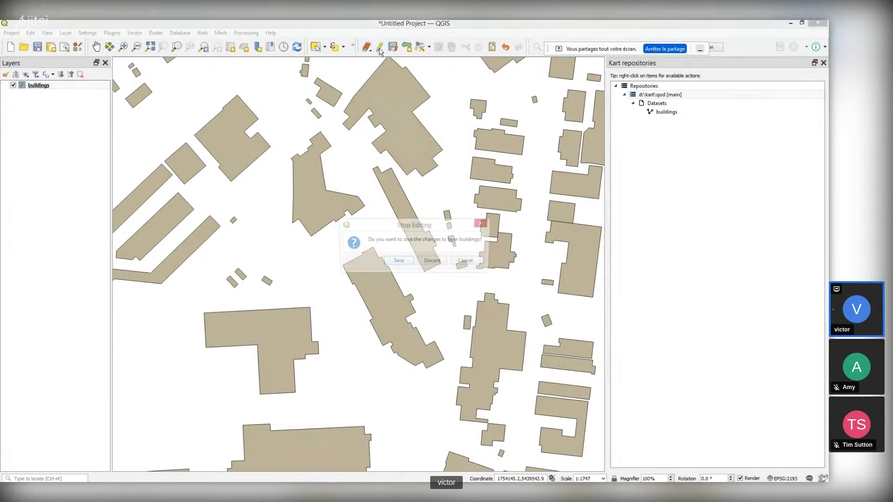
click(398, 263)
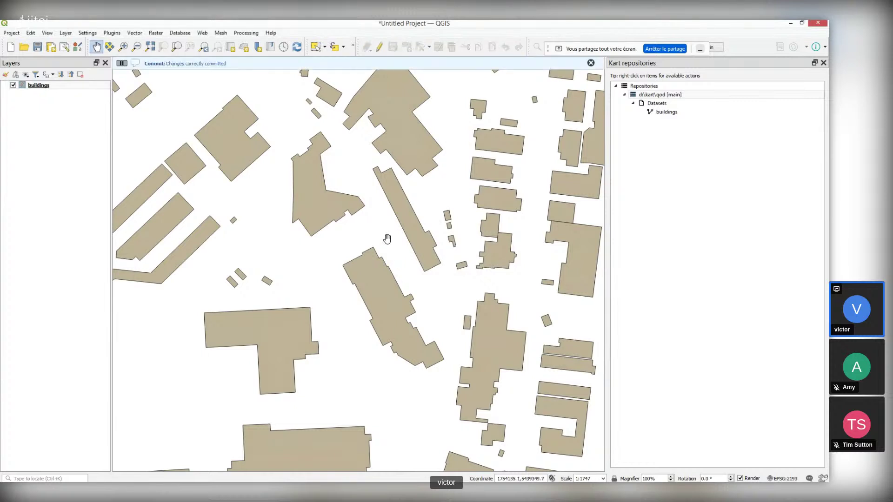
Check the latest commit on main in the repository history and close the history.
click(658, 95)
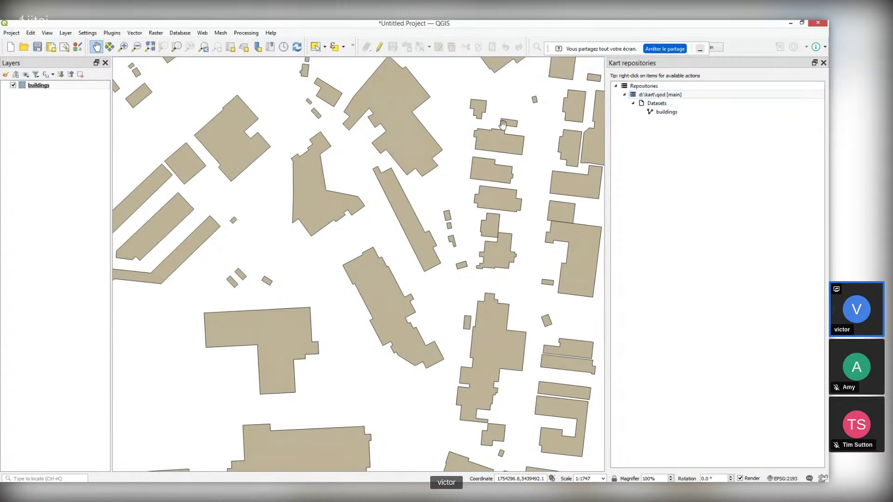
right_click(664, 95)
click(676, 101)
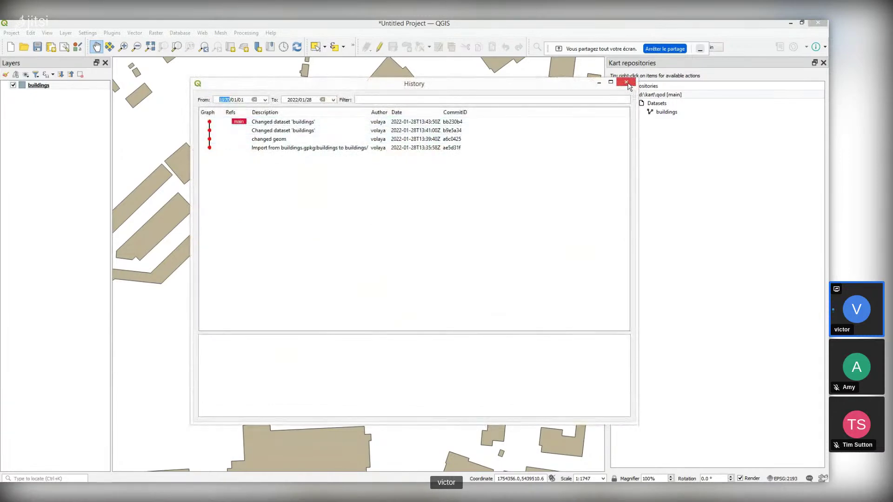
click(627, 83)
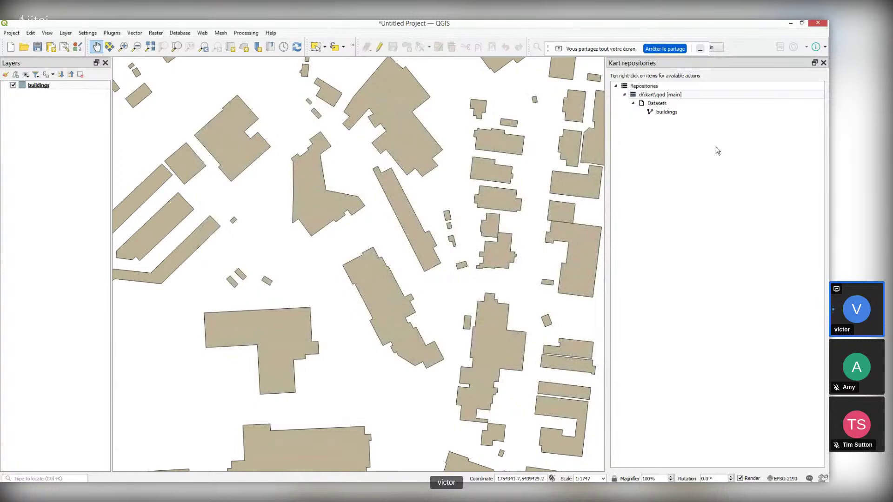
Merge the branch mybranch into the current branch main, leaving the fast-forward options off and the merge message empty.
right_click(673, 100)
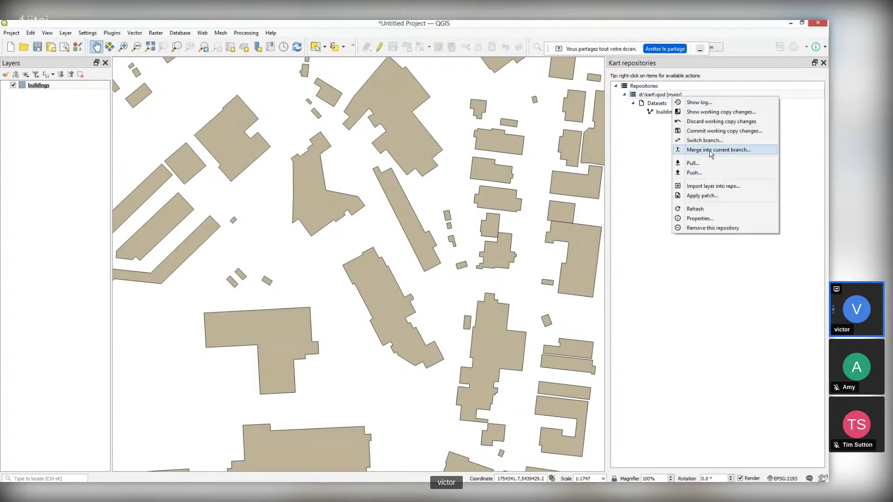
click(737, 151)
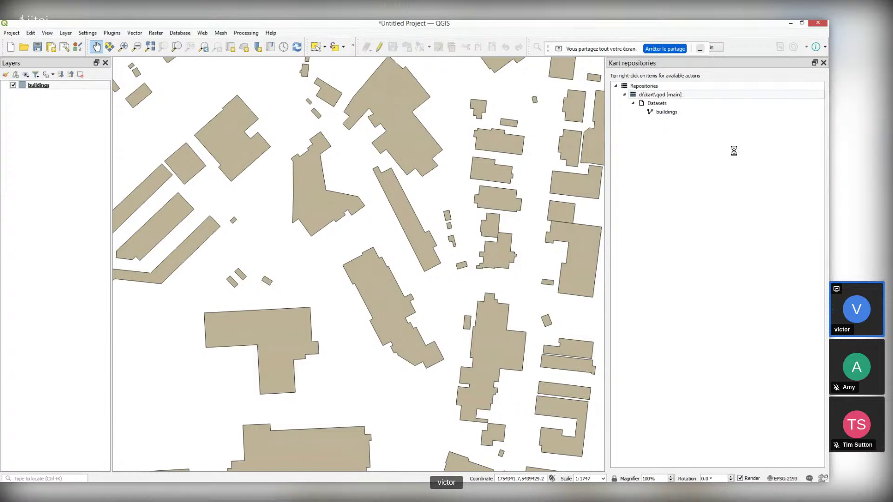
click(442, 213)
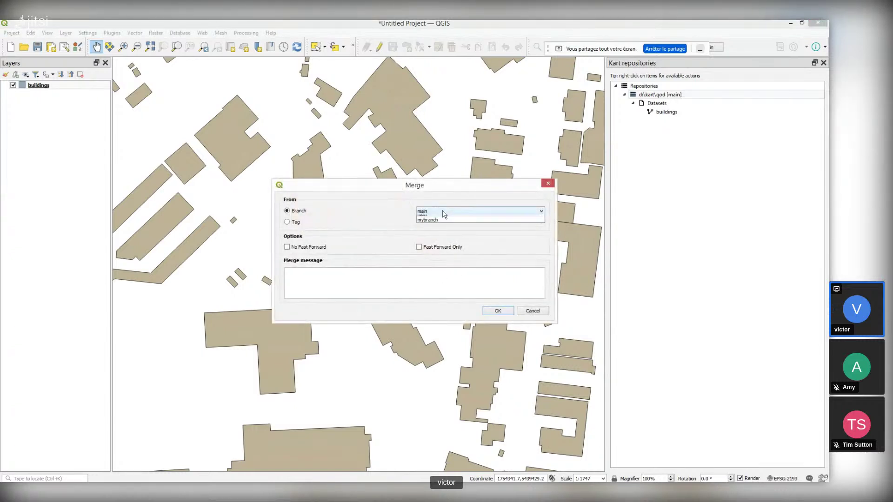
click(436, 224)
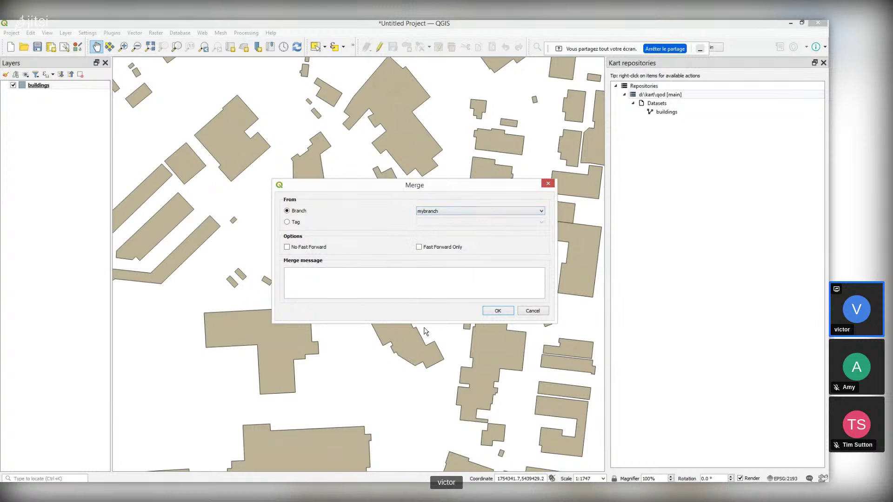
click(488, 311)
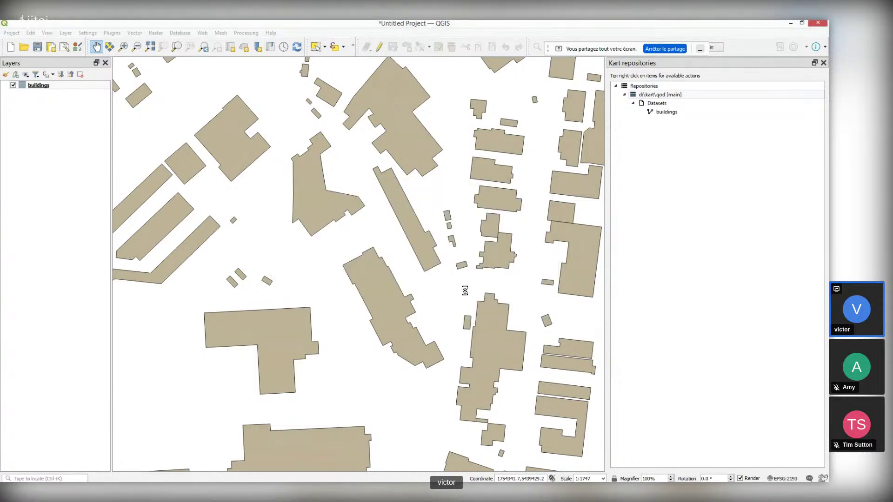
Review the merged commit graph in the repository history and delete the branch mybranch.
right_click(652, 95)
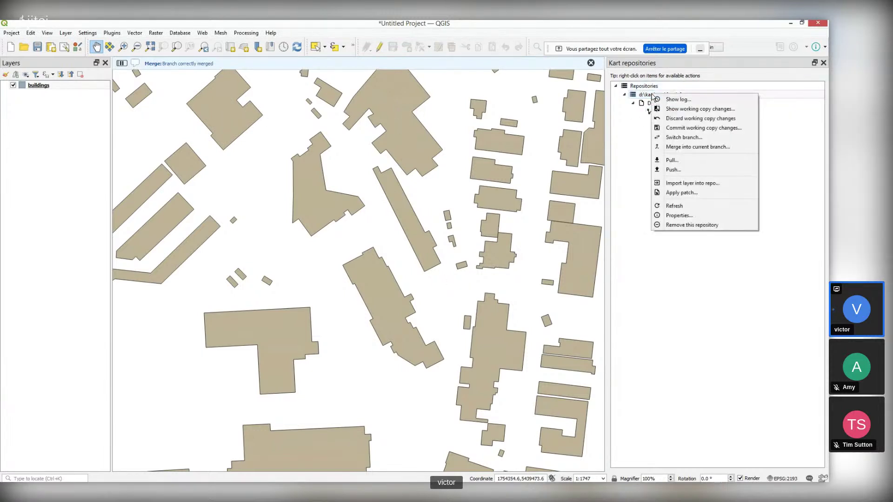
click(674, 101)
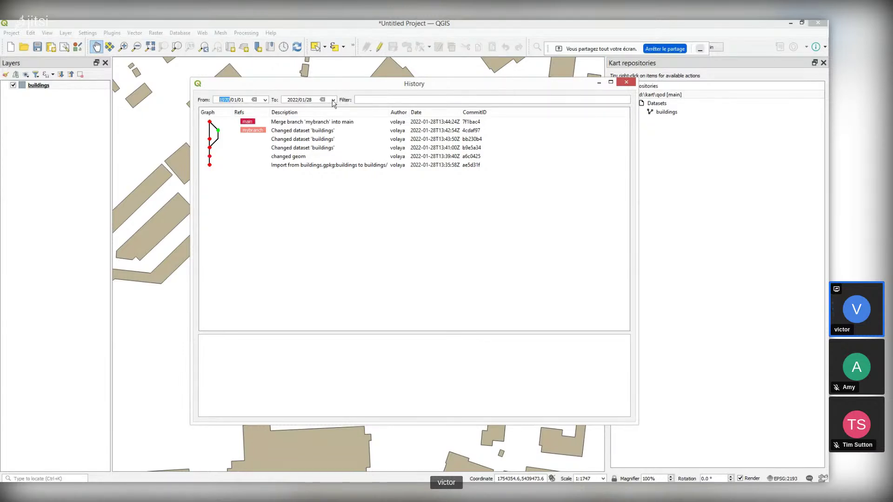
click(260, 130)
right_click(259, 130)
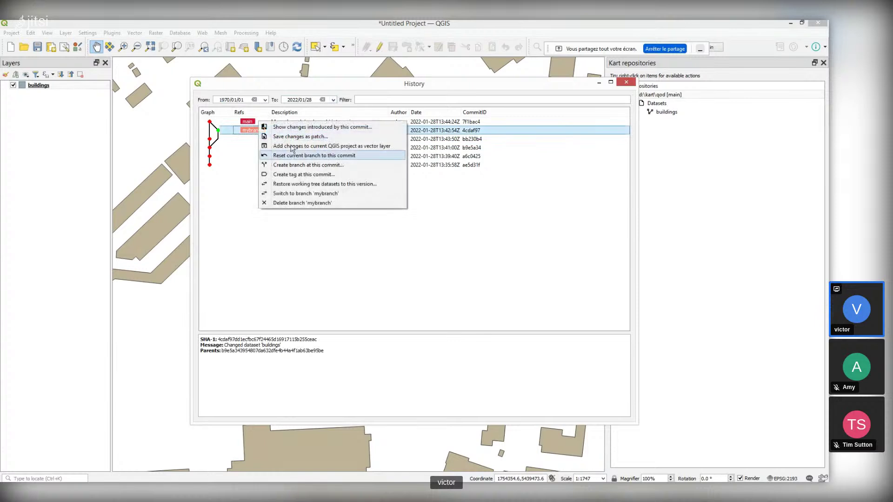
click(302, 203)
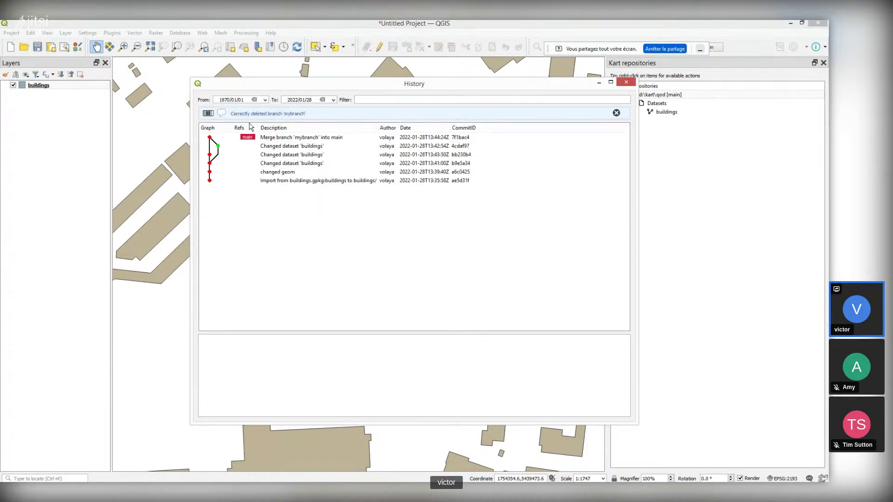
Create a new branch named mybranch at the latest merge commit on main and close the repository history.
click(271, 137)
right_click(271, 138)
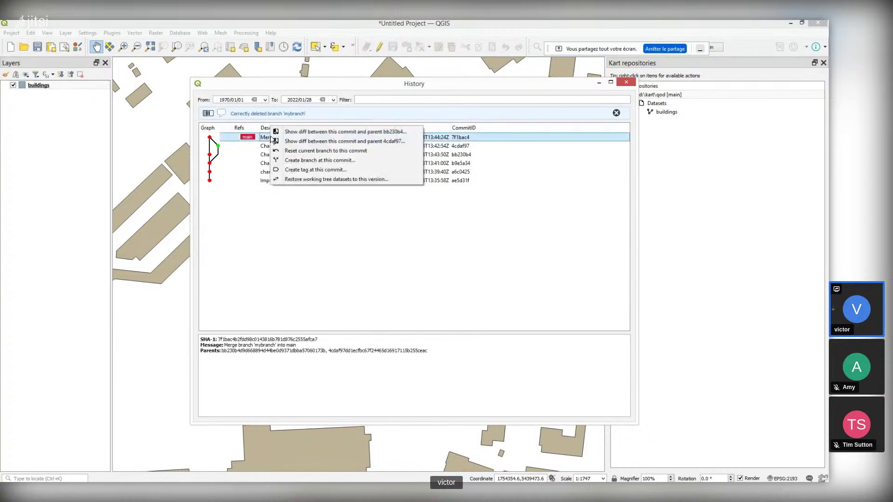
click(306, 163)
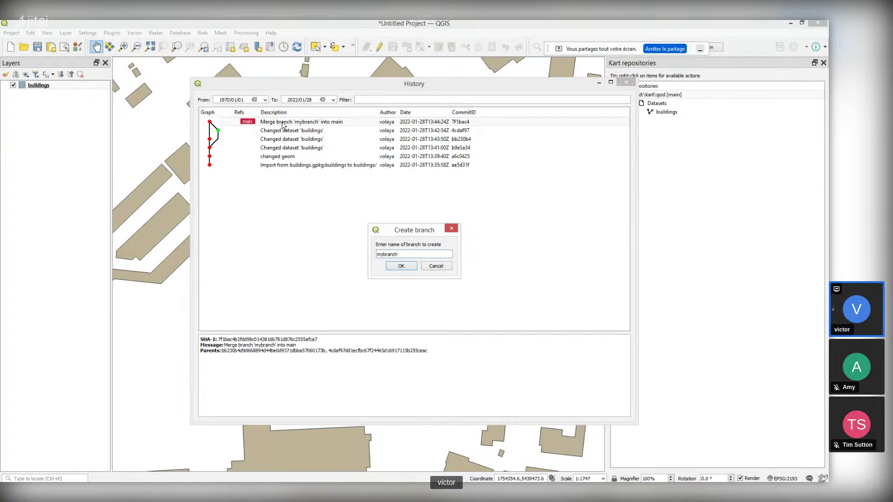
click(402, 269)
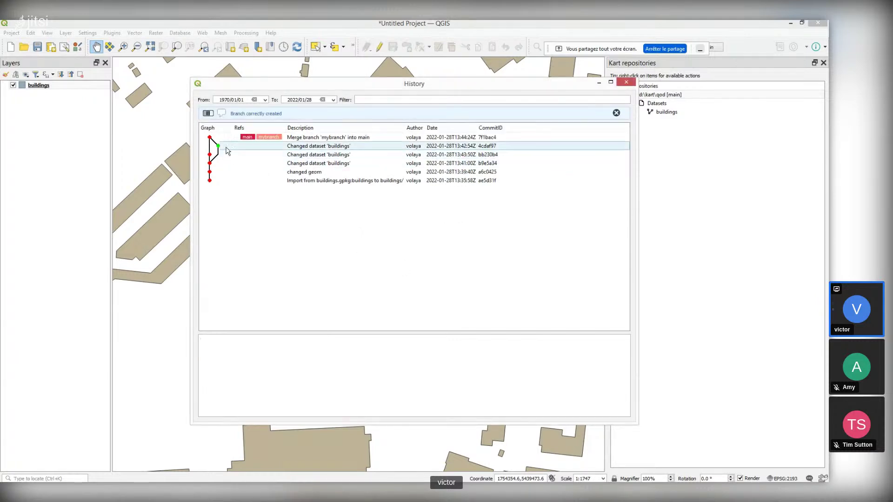
click(626, 82)
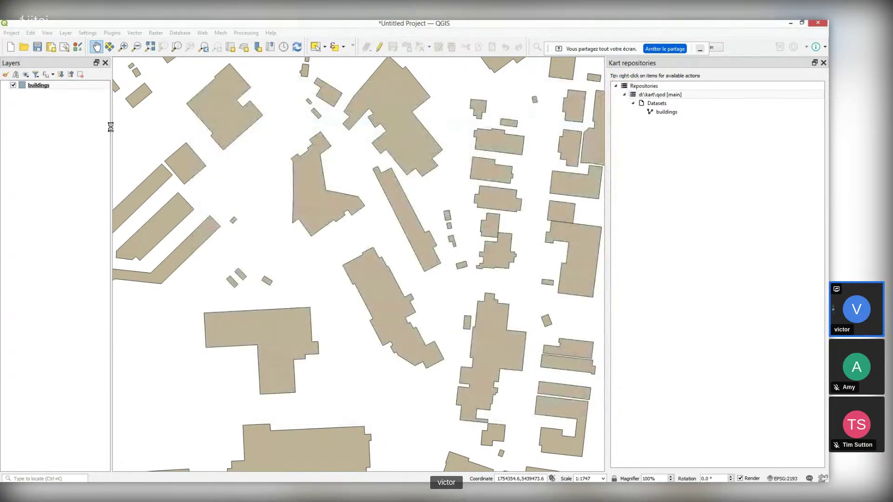
Start editing the buildings attribute table on main and set the use of the feature with fid 1 to Residential.
click(38, 85)
right_click(38, 85)
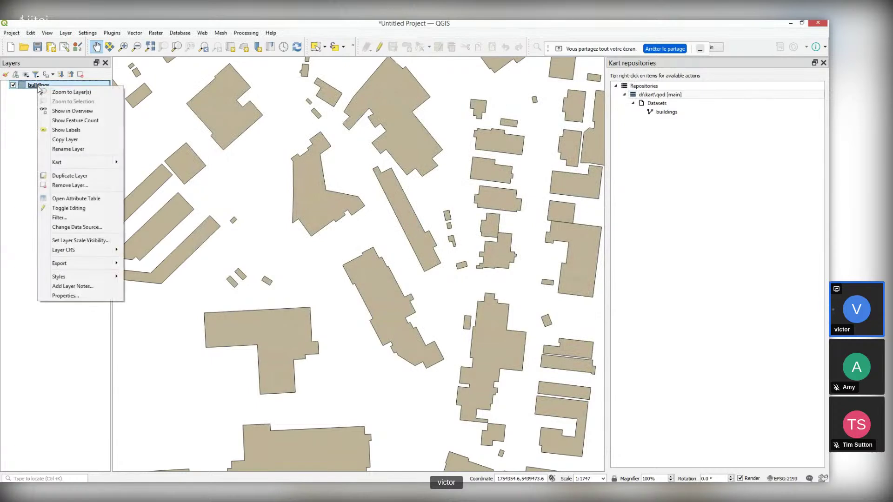
click(72, 200)
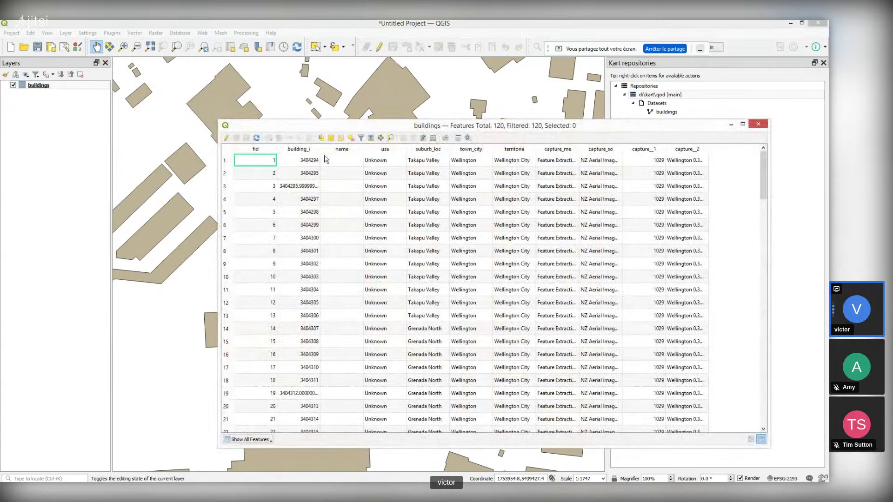
click(227, 138)
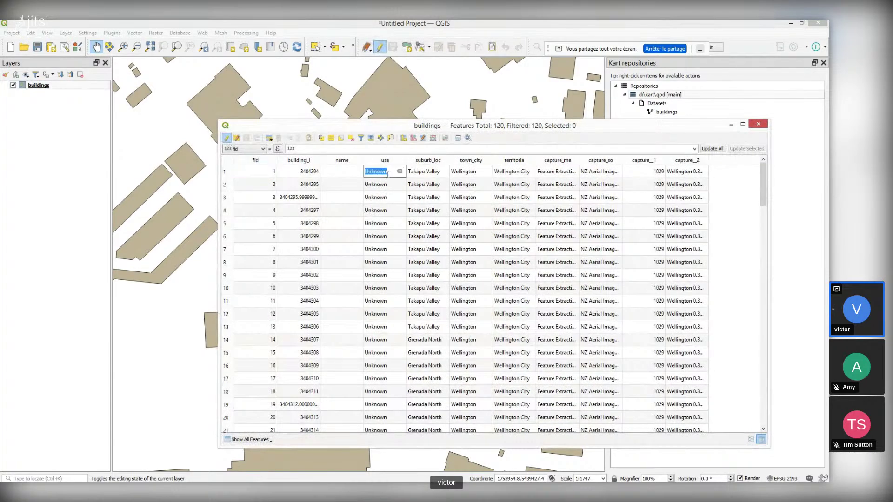
text(Residential)
key(Return)
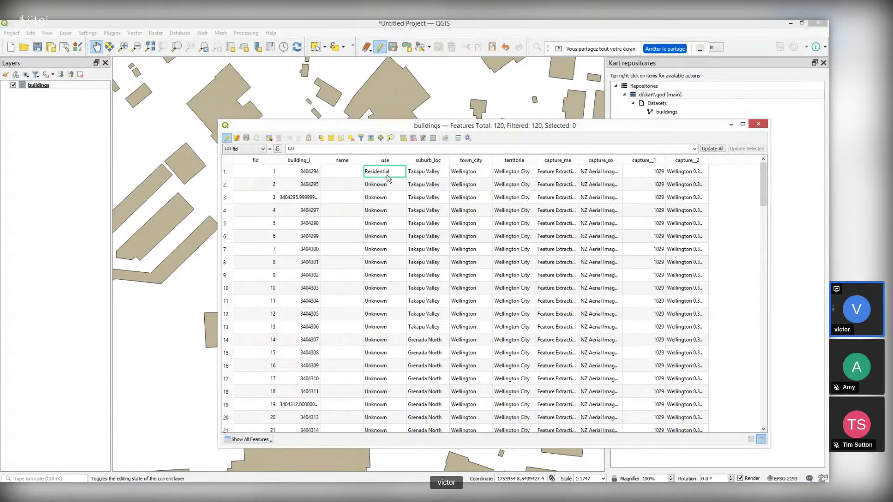
Stop editing, save the Residential edit to main and close the attribute table.
click(227, 139)
click(391, 263)
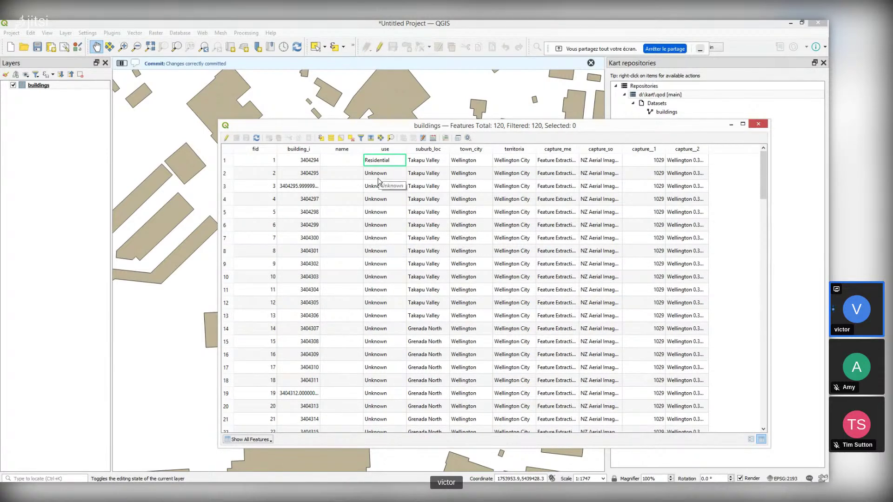
click(758, 124)
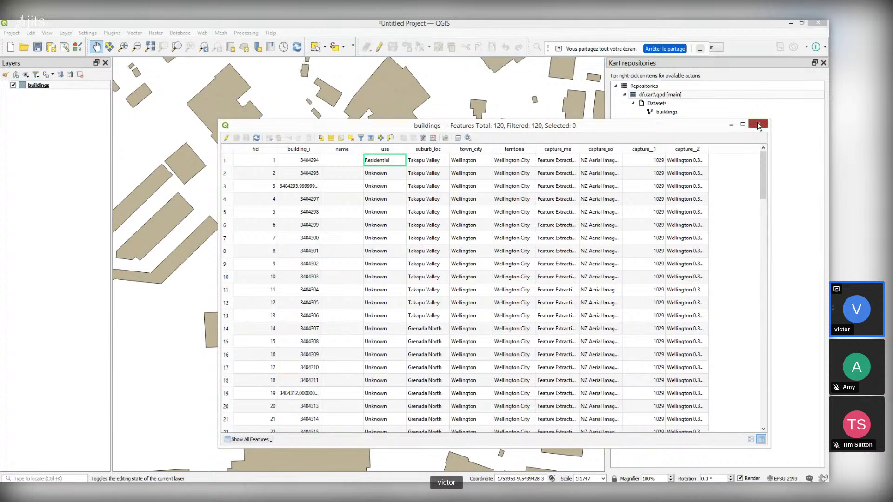
Switch the d:\kart\qod repository from main to the branch mybranch.
right_click(667, 95)
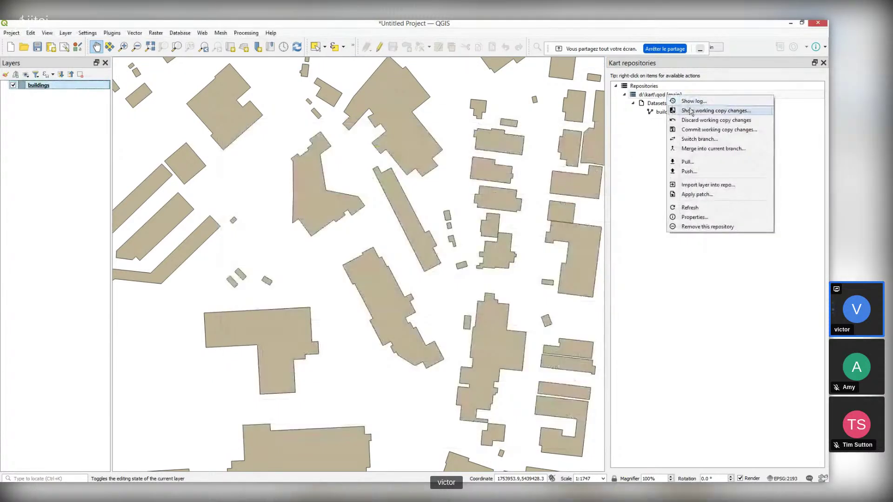
click(698, 139)
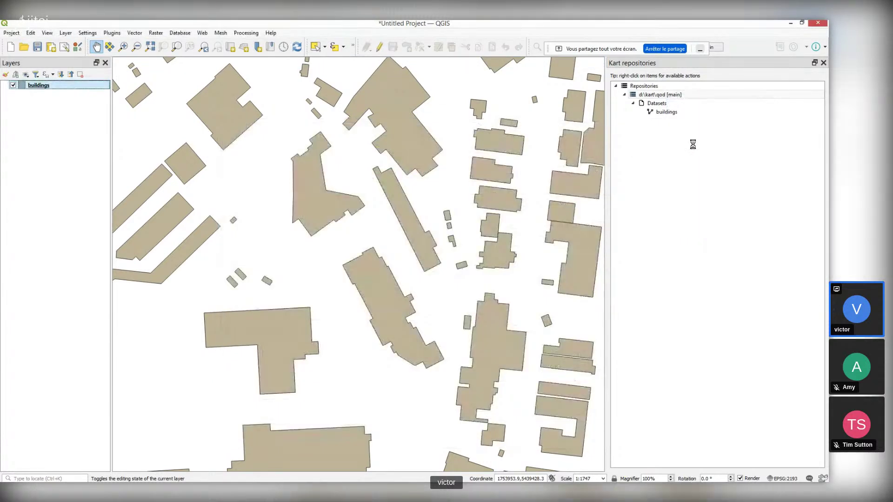
click(378, 233)
click(344, 250)
click(497, 290)
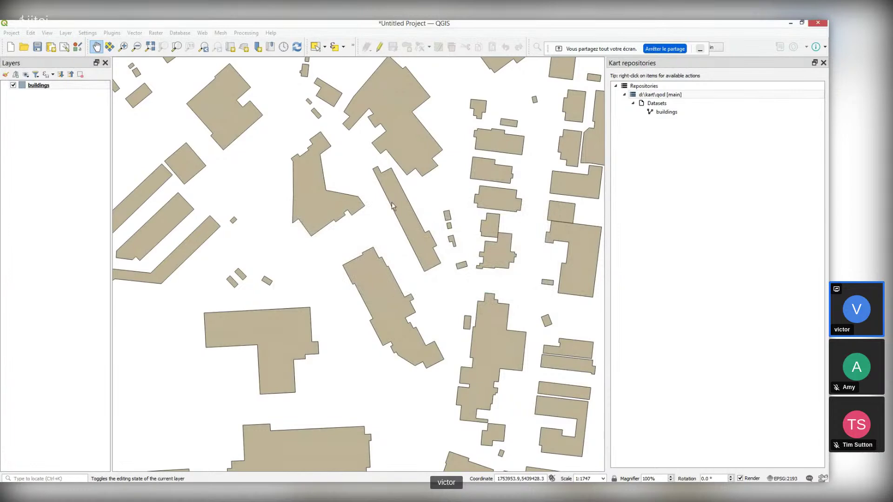
Start editing the buildings attribute table on mybranch and set the use of the feature with fid 1 to Business.
right_click(39, 89)
click(74, 202)
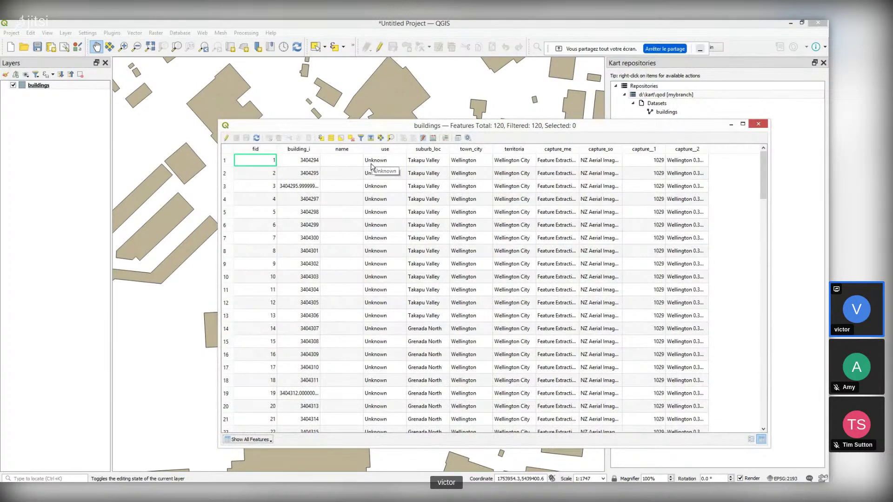
click(227, 139)
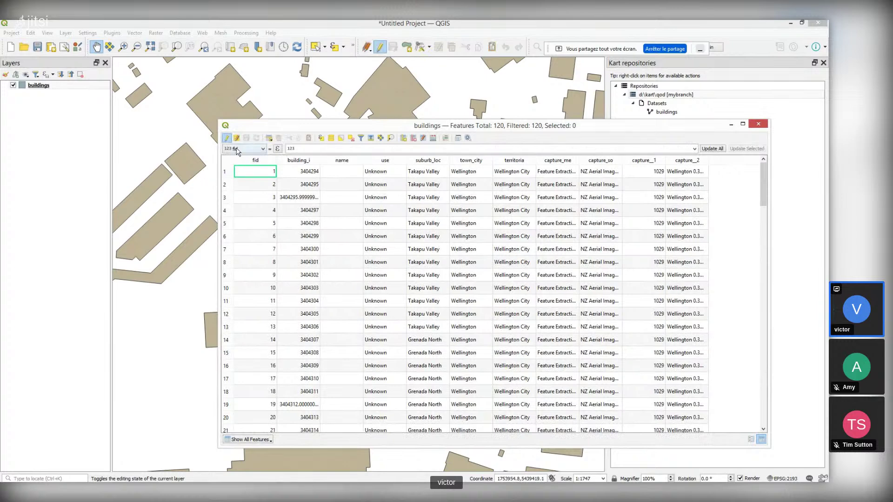
double_click(384, 171)
text(Business)
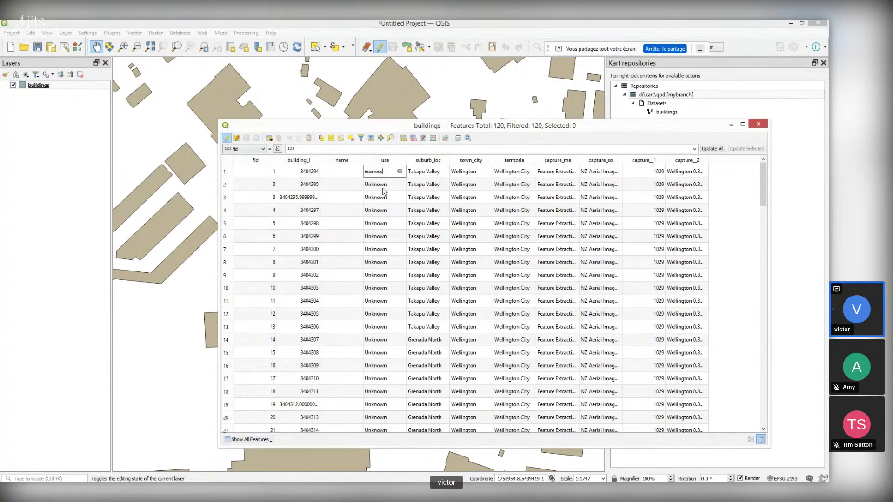
key(Return)
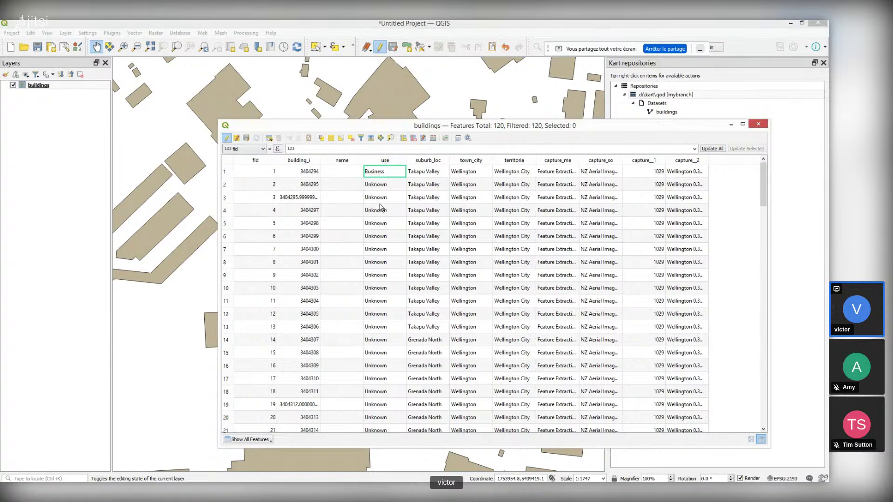
Stop editing, save the Business edit to mybranch and close the attribute table.
click(226, 139)
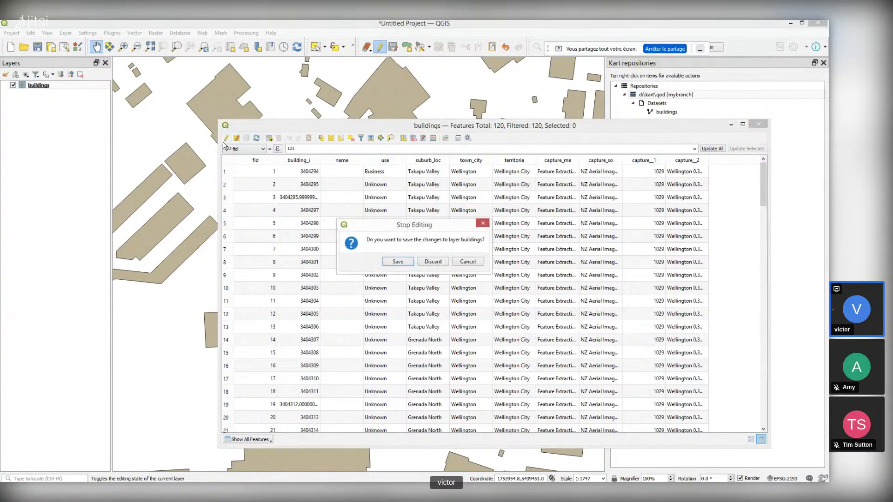
click(405, 261)
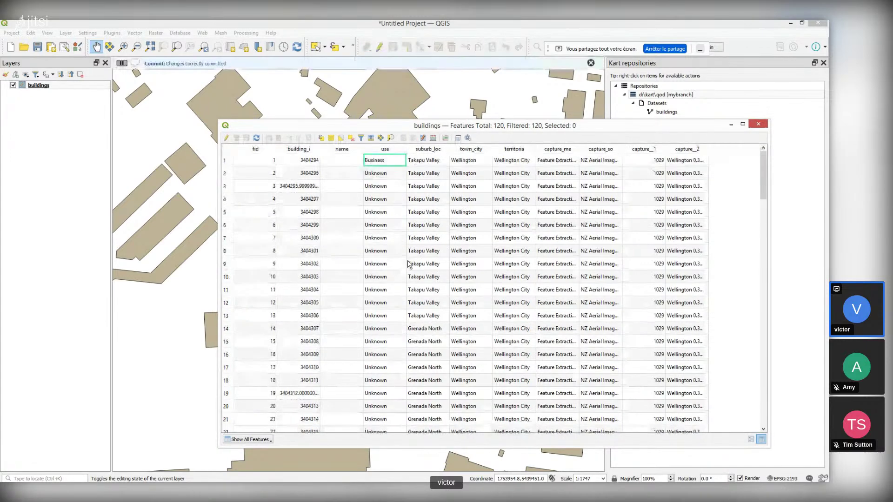
click(758, 125)
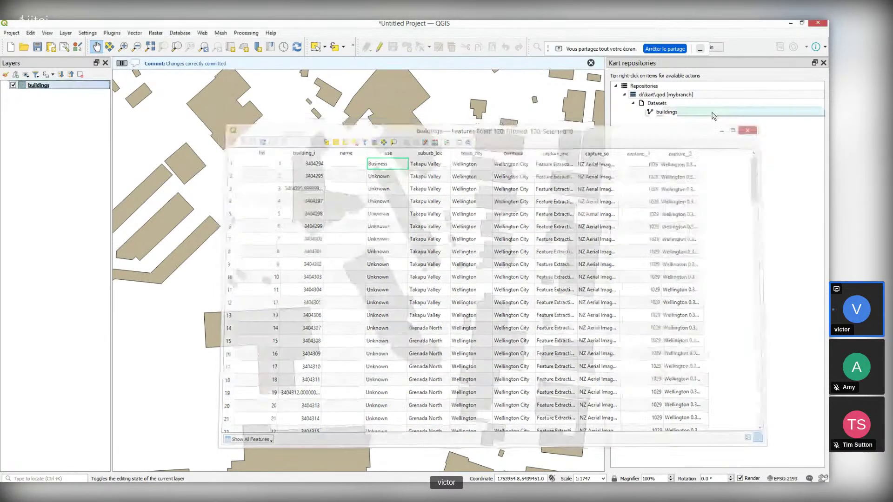
Switch the repository back to the branch main without overwriting working copy changes.
right_click(683, 95)
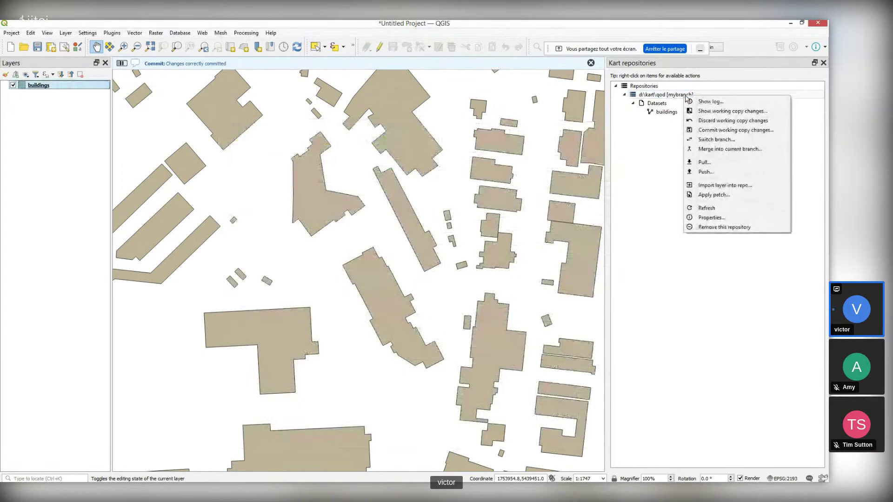
click(724, 139)
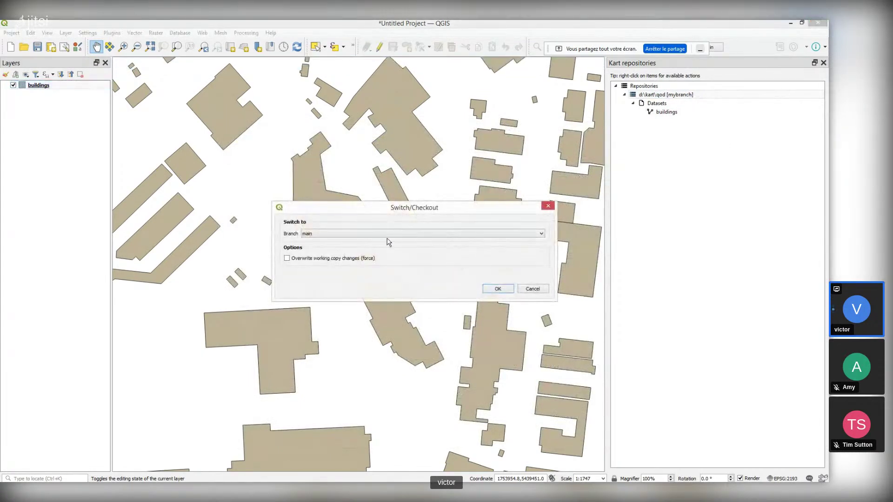
click(487, 288)
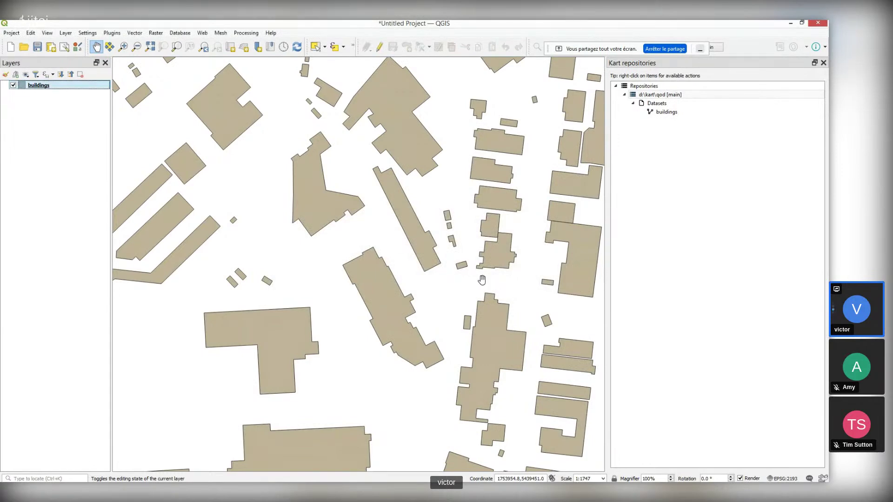
Merge mybranch into the current branch main with the fast-forward options off and no merge message, and dismiss the conflict notice.
click(670, 96)
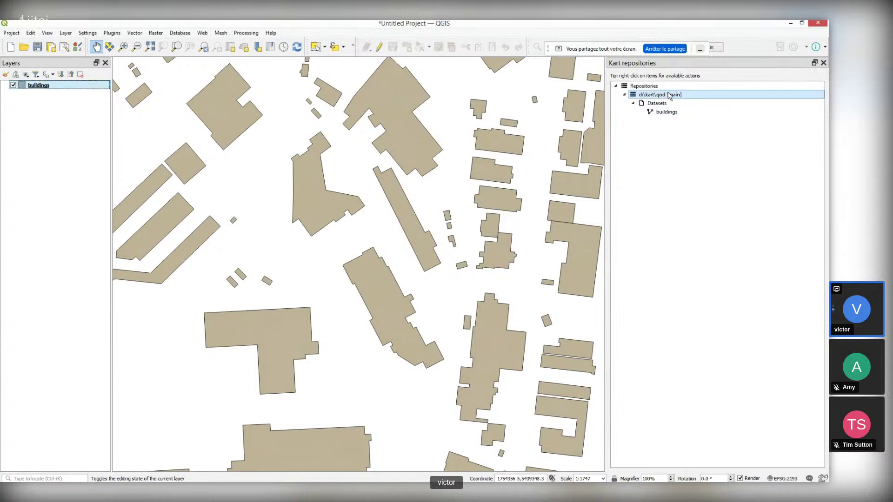
right_click(670, 95)
click(692, 147)
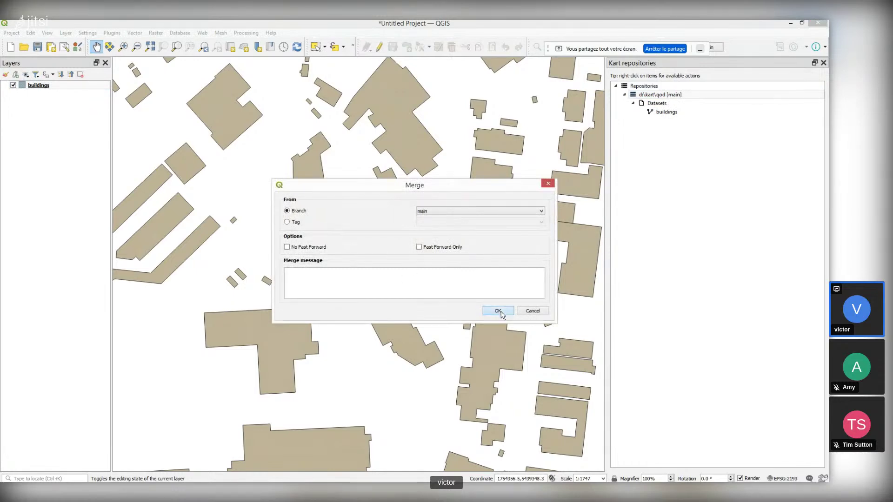
click(469, 210)
click(457, 224)
click(500, 312)
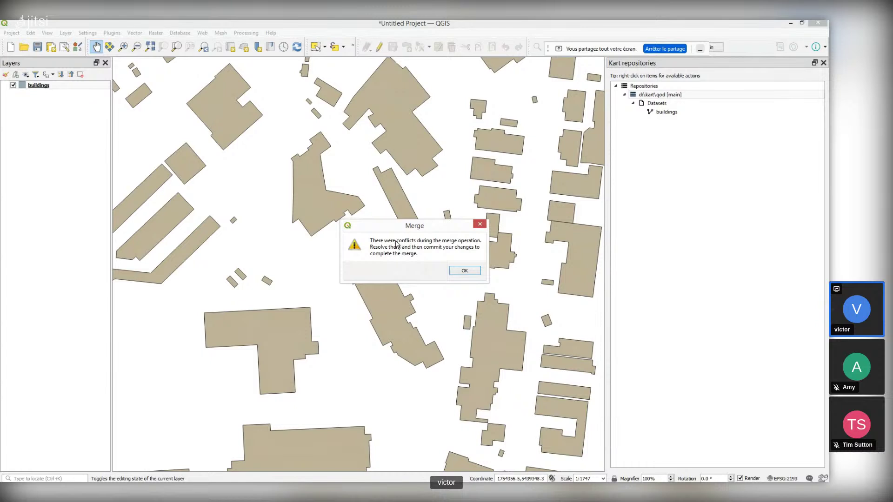
click(465, 271)
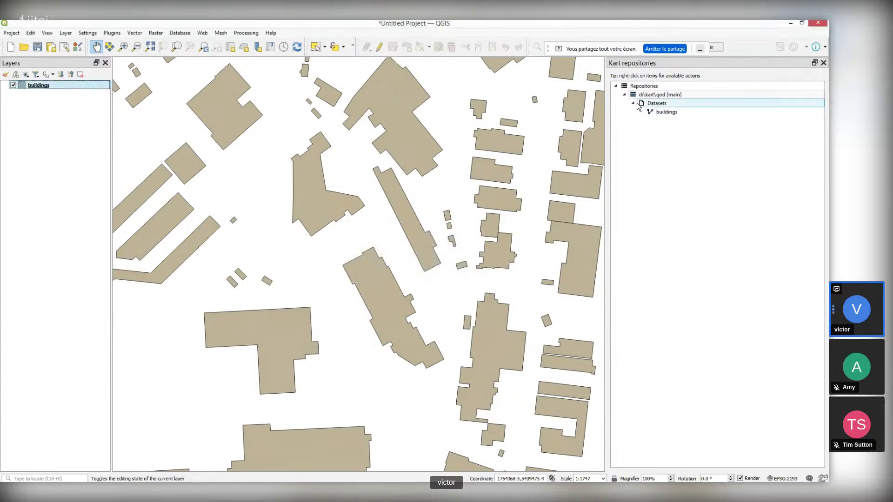
Resolve the merge conflict on buildings feature 1 by taking Business as its use value, and complete the merge.
click(652, 95)
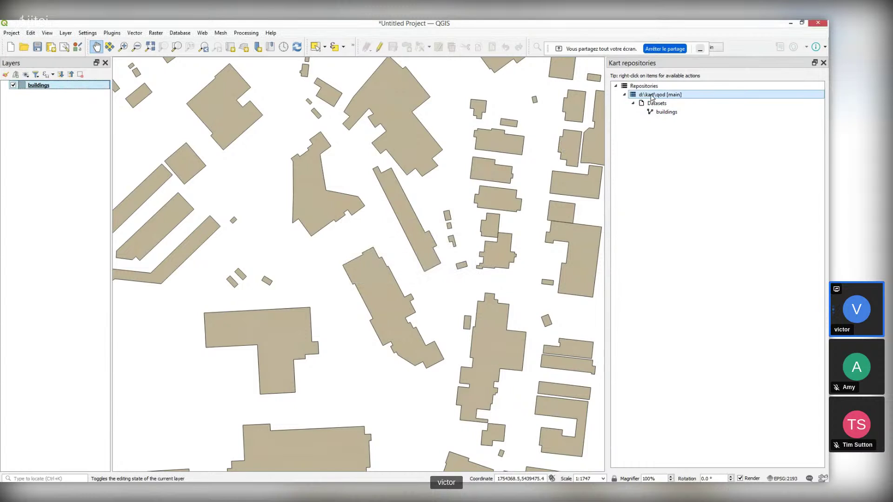
right_click(676, 98)
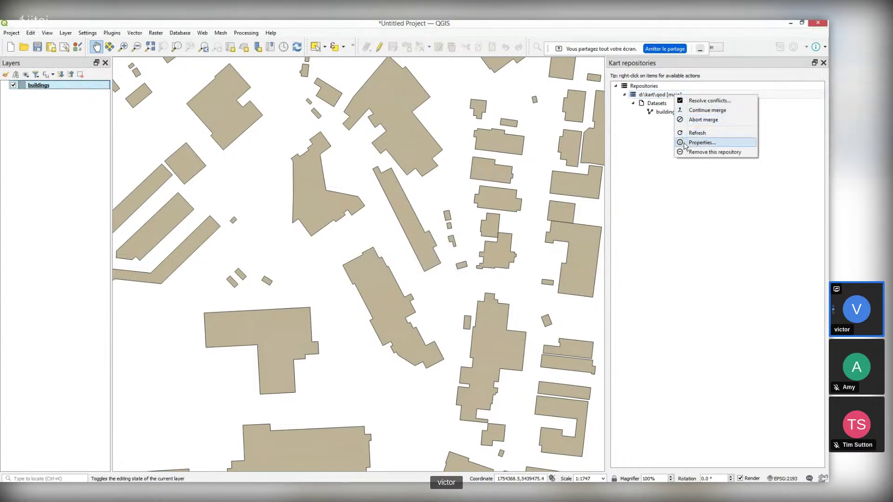
click(721, 101)
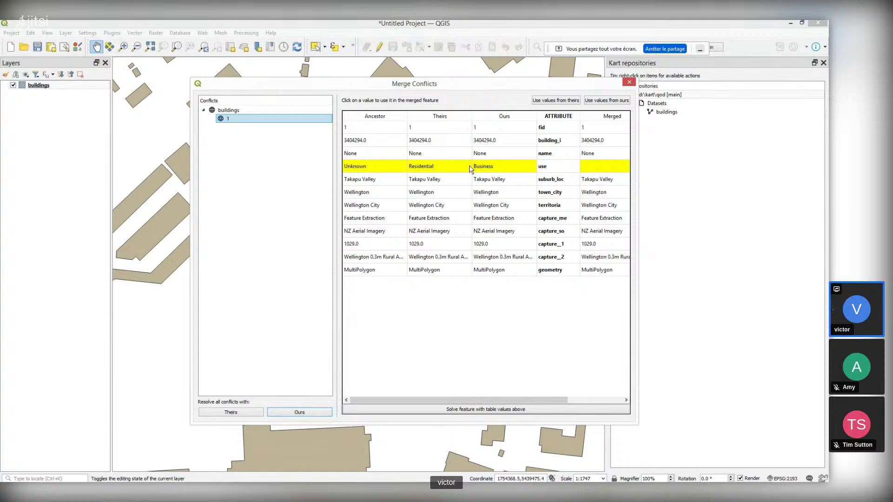
click(484, 169)
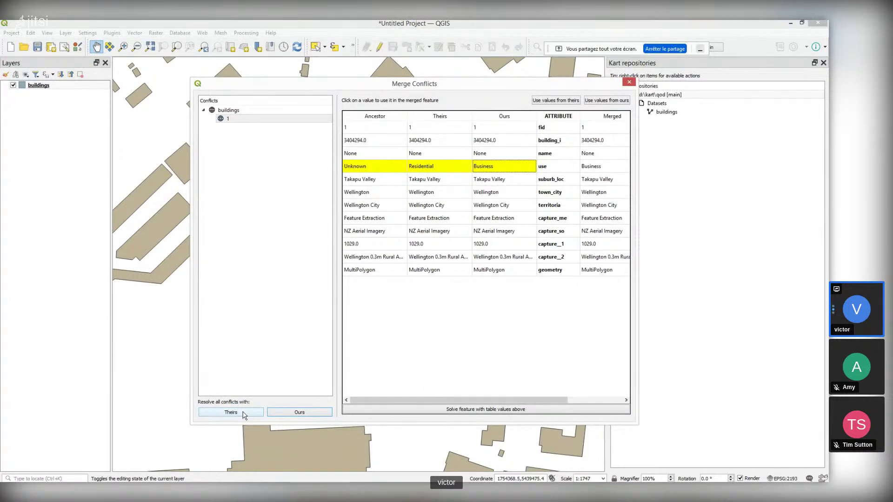
click(245, 119)
click(492, 412)
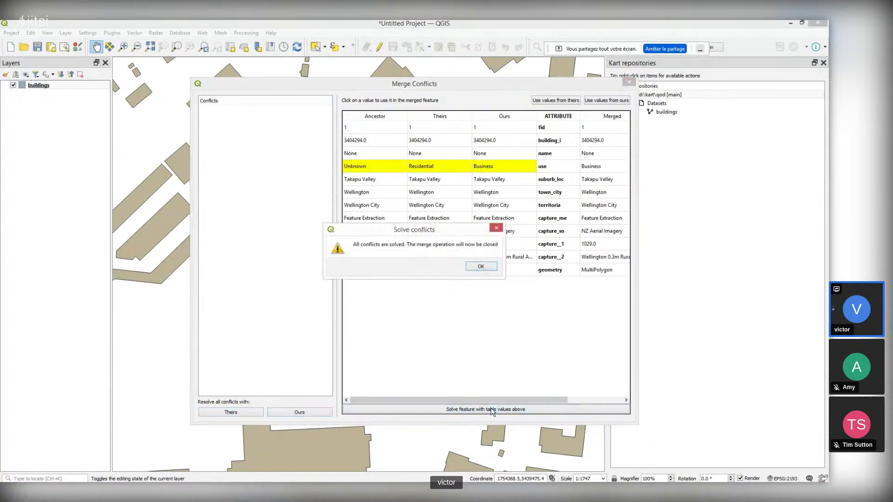
click(477, 266)
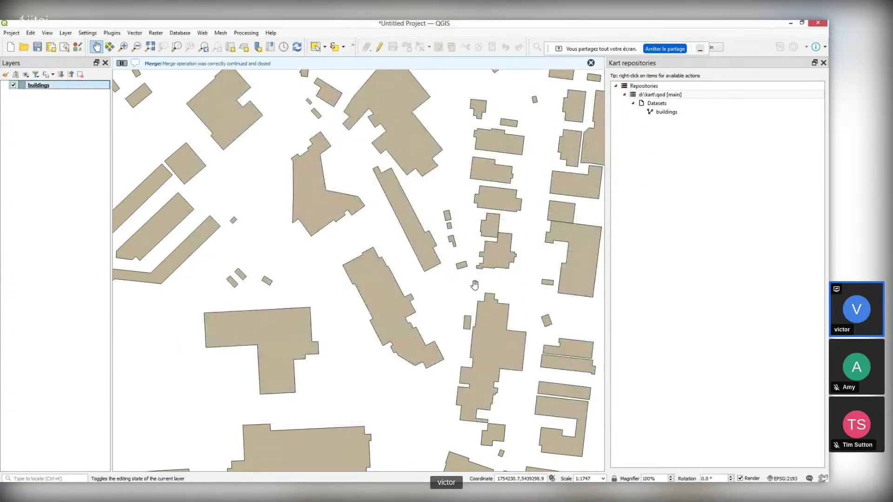
Open the repository history to examine the commit graph after the conflict-resolving merge.
right_click(656, 96)
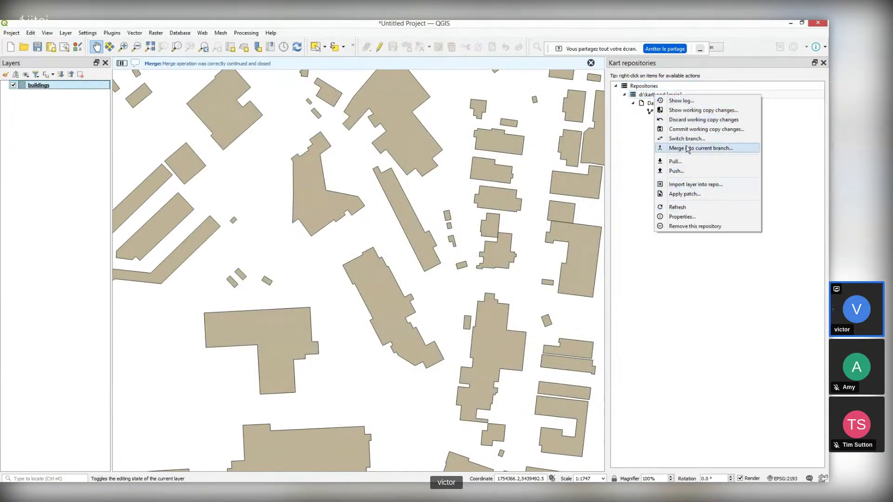
click(687, 102)
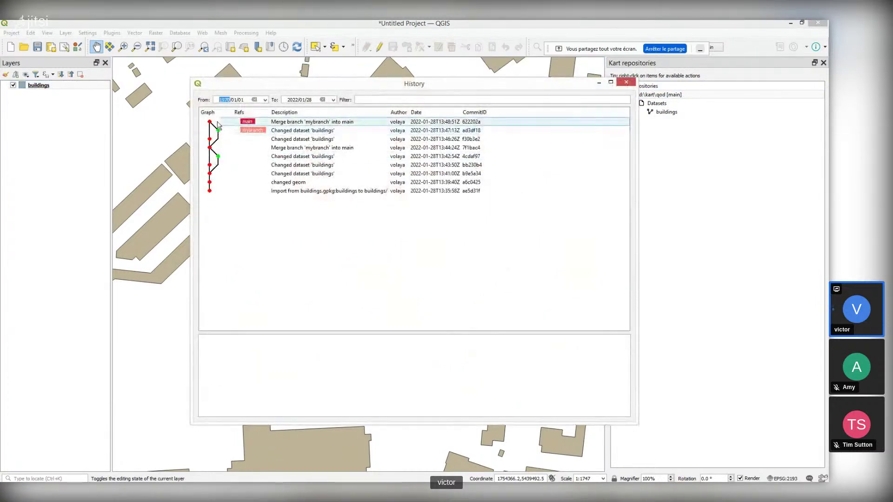
Examine the diverging and merging branch lines in the commit graph and close the history.
click(219, 130)
click(227, 156)
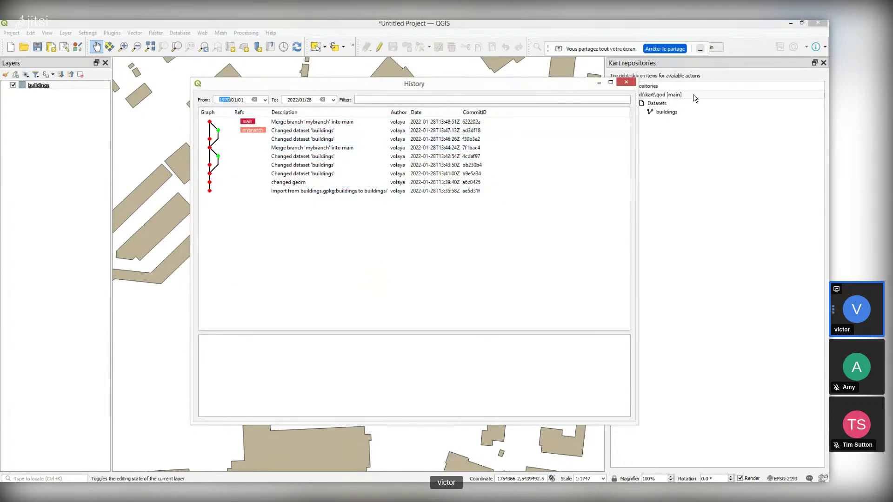
click(627, 84)
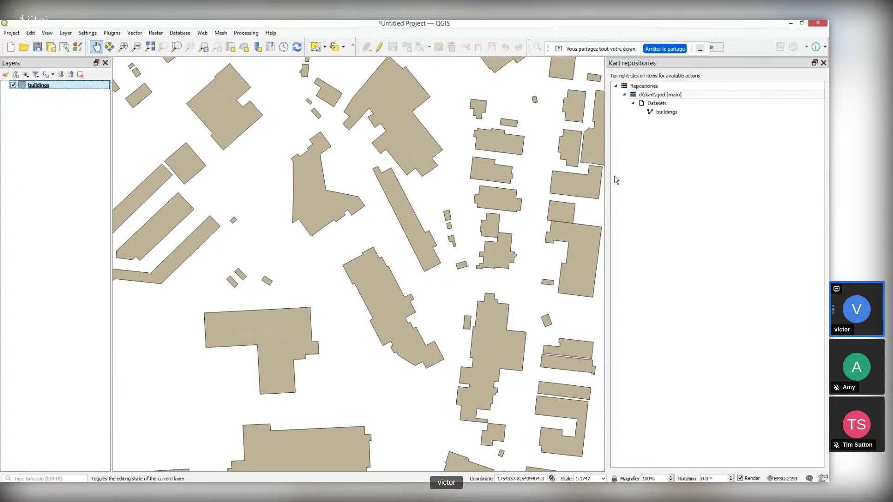
Clone the repository d:\kart\qod into the folder d:\kart\qodclone, with the working copy stored as Geopackage in repository folder.
click(656, 95)
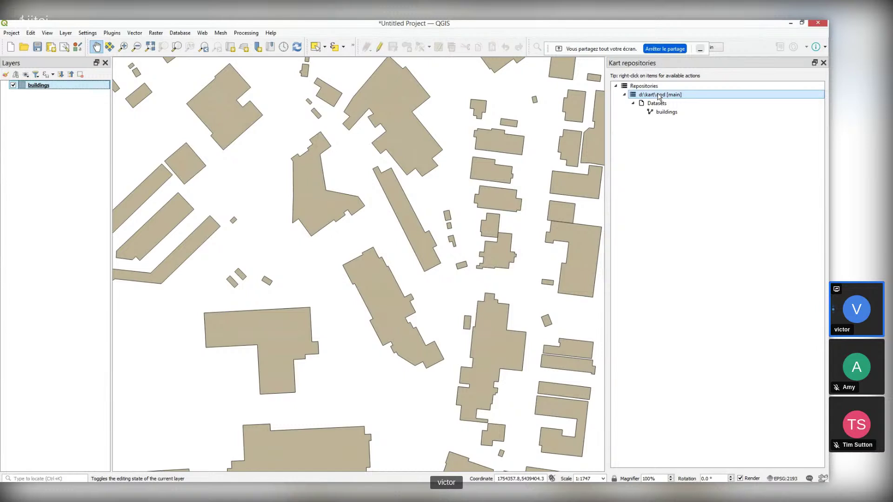
click(646, 87)
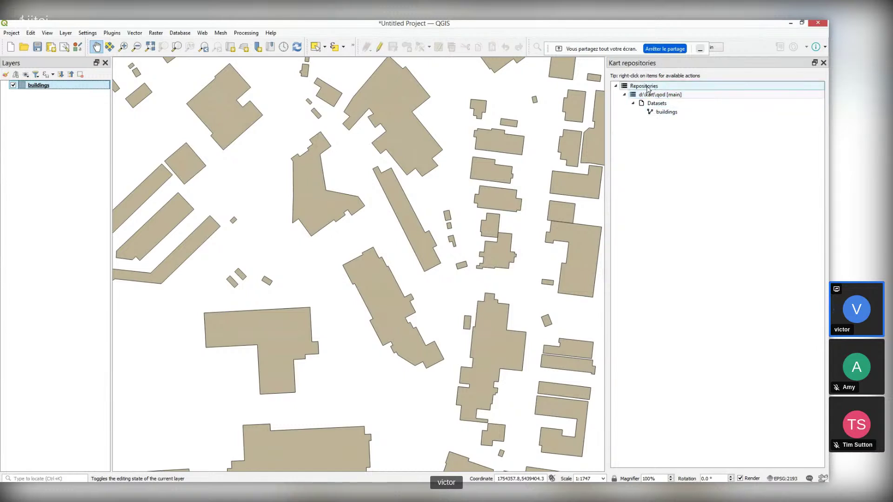
right_click(646, 87)
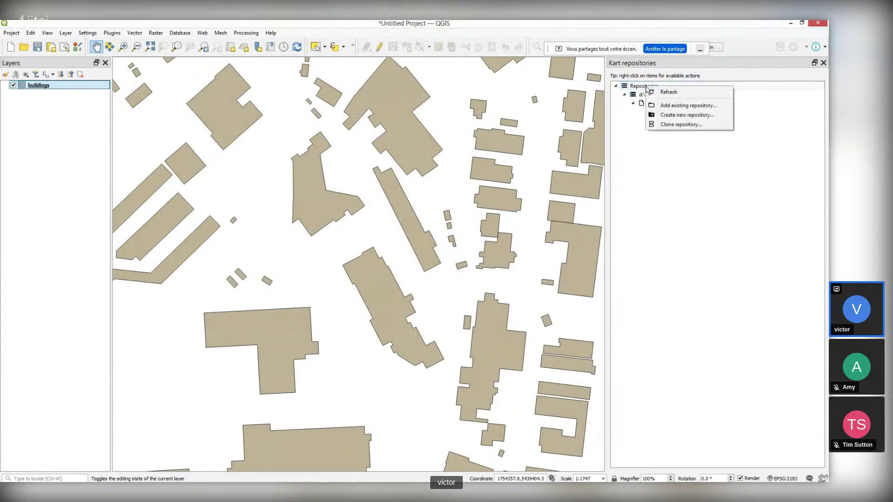
click(680, 127)
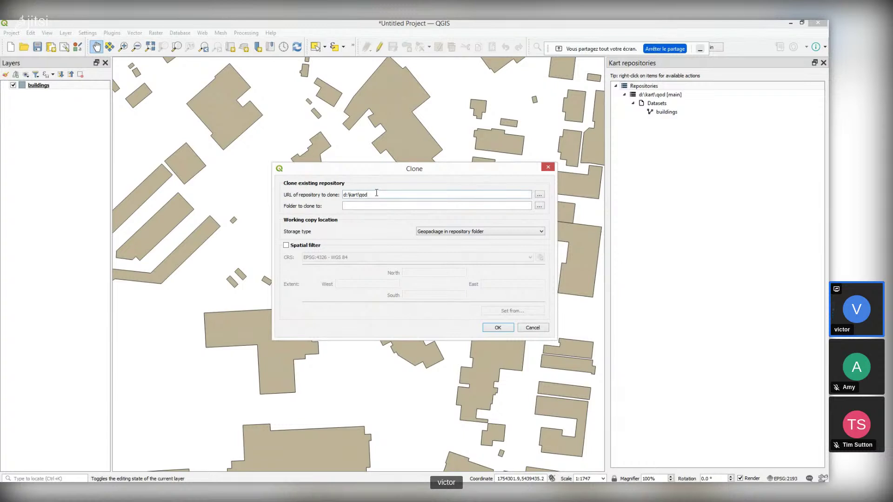
triple_click(377, 193)
key(ctrl+c)
click(408, 203)
key(ctrl+v)
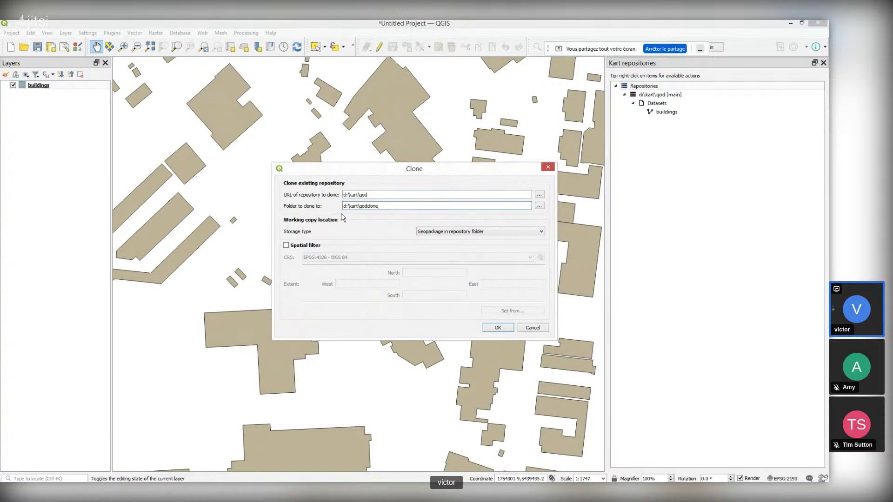
click(498, 328)
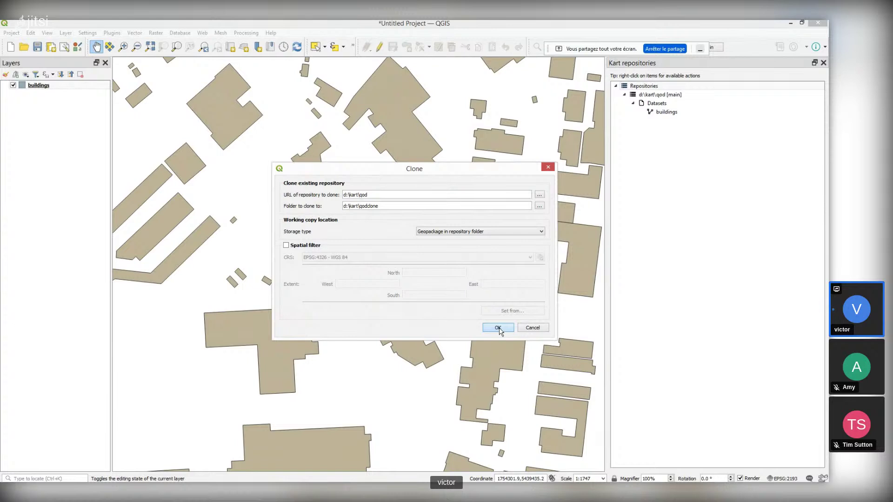
click(498, 328)
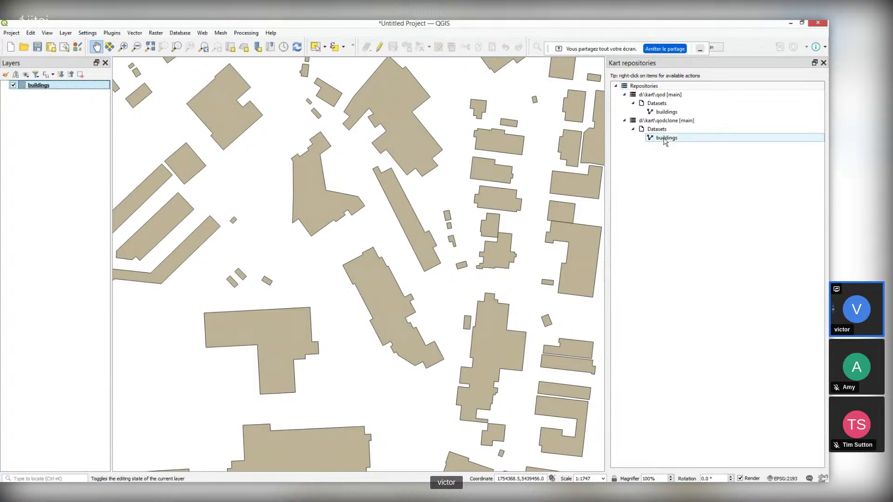
Add the buildings dataset of the qodclone repository to the map and rename its layer buildings_clone.
drag(673, 141, 372, 188)
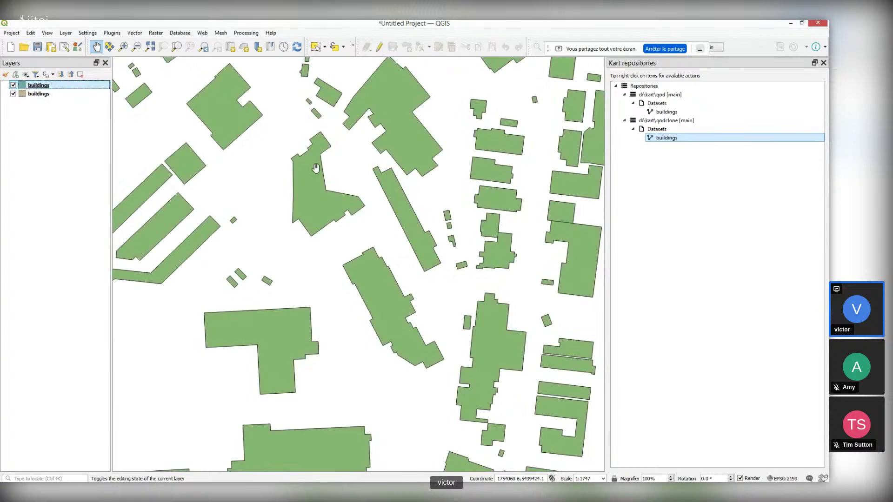
double_click(45, 86)
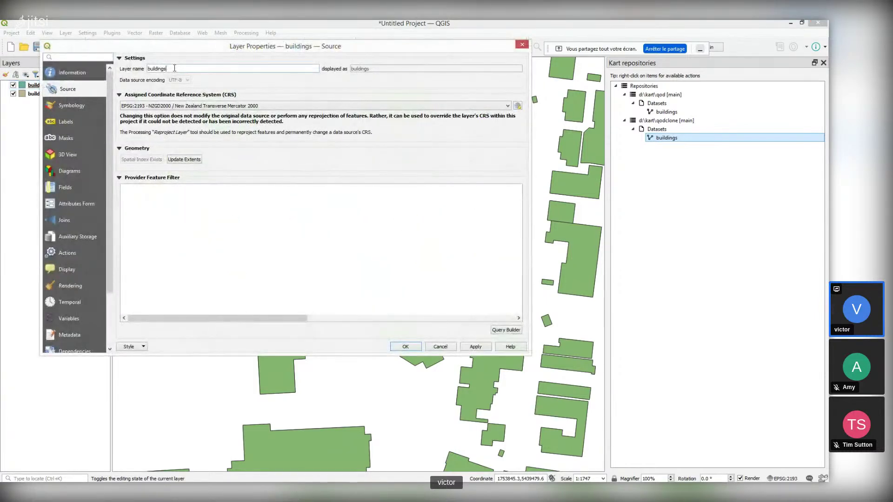
text(_clone)
click(406, 347)
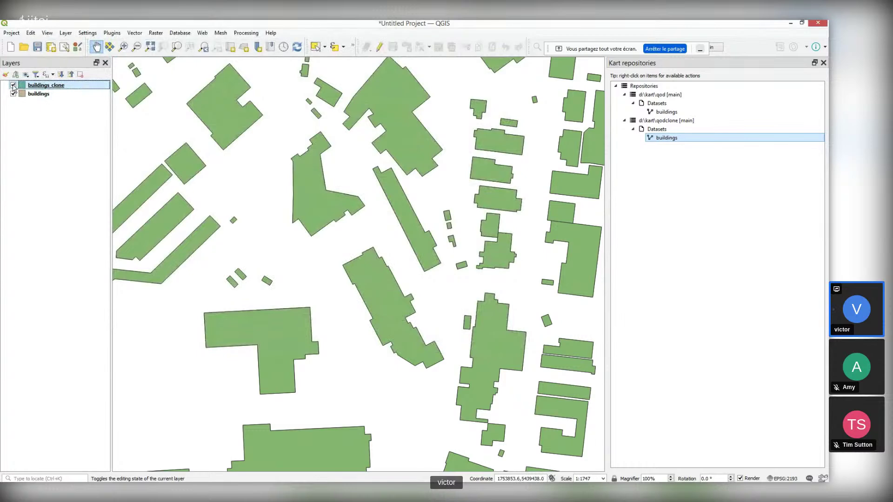
With buildings_clone hidden, move the long slanted building at the map's centre northwest in the buildings layer and save the edits.
click(13, 85)
click(706, 176)
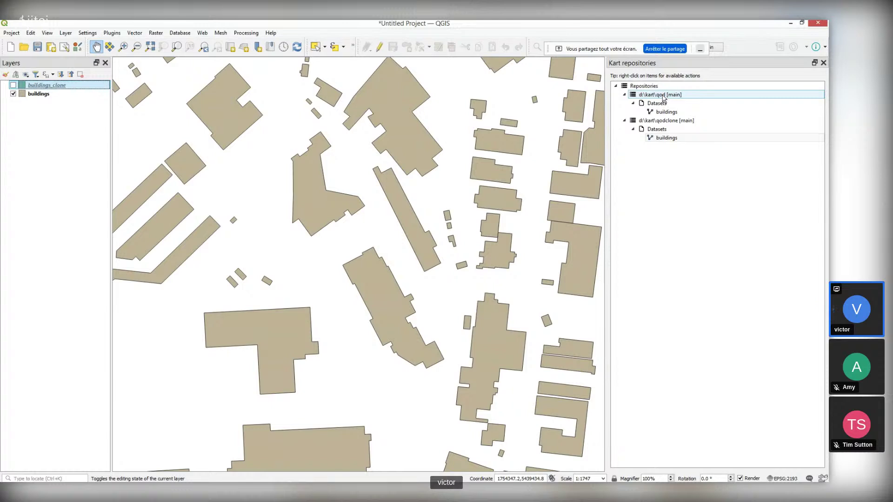
click(36, 94)
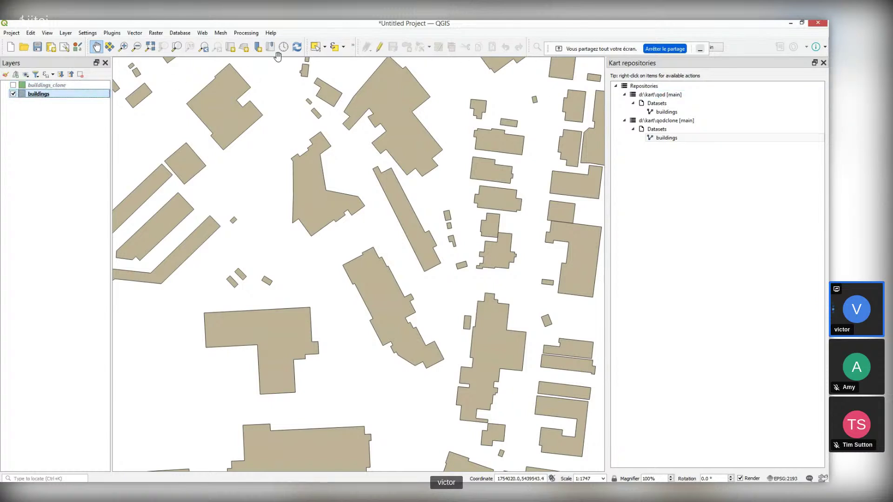
click(380, 49)
click(31, 33)
mouse_move(67, 217)
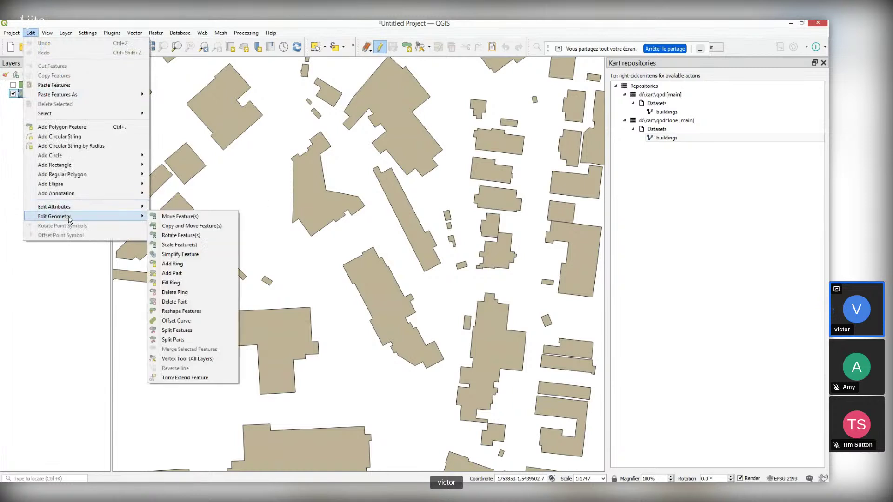
click(173, 218)
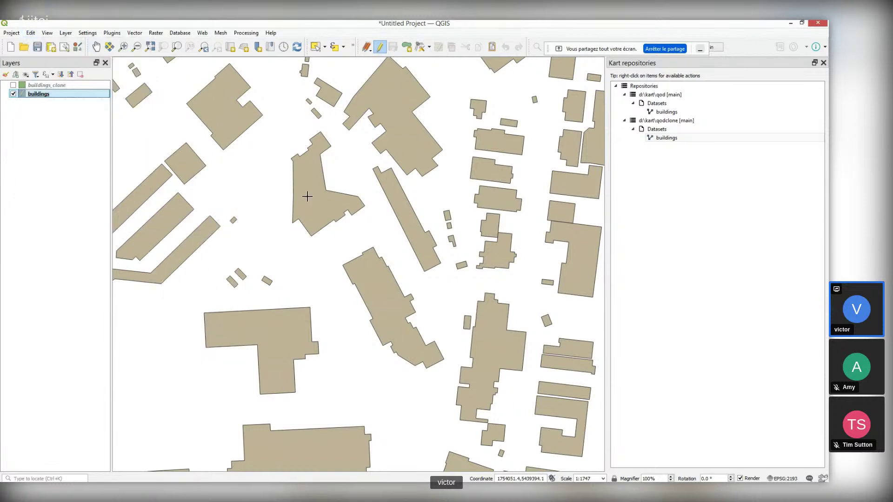
click(363, 268)
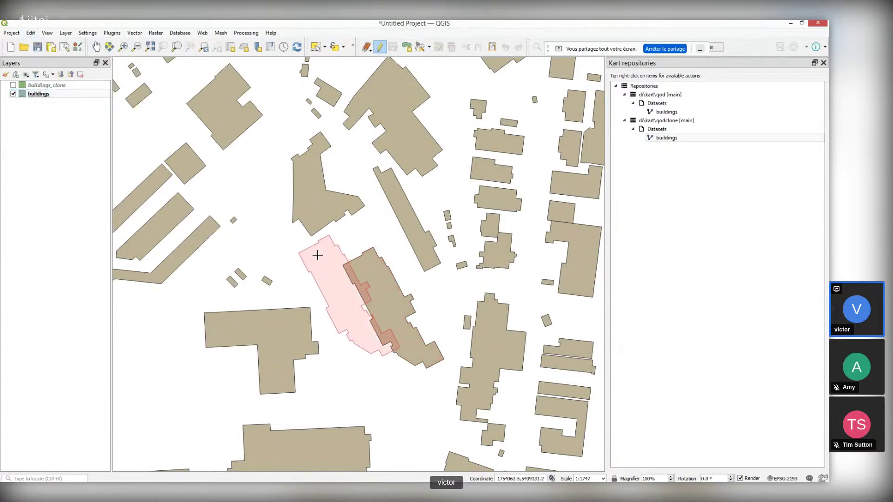
click(315, 254)
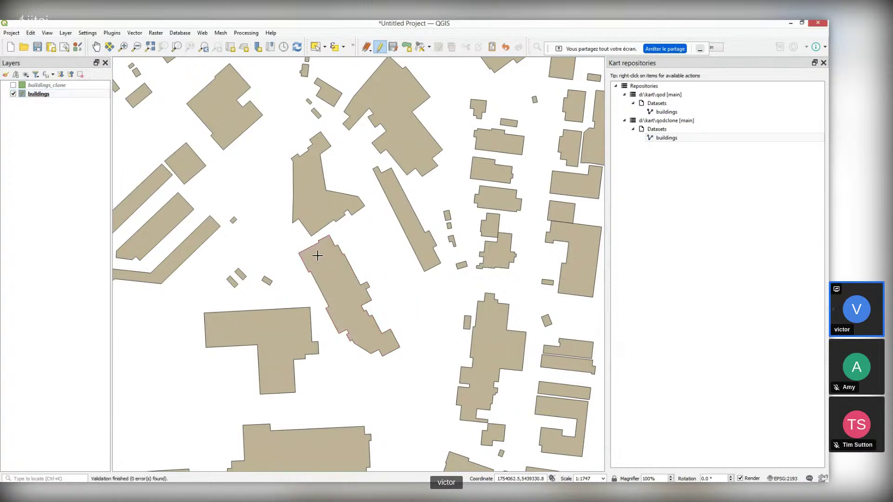
click(381, 47)
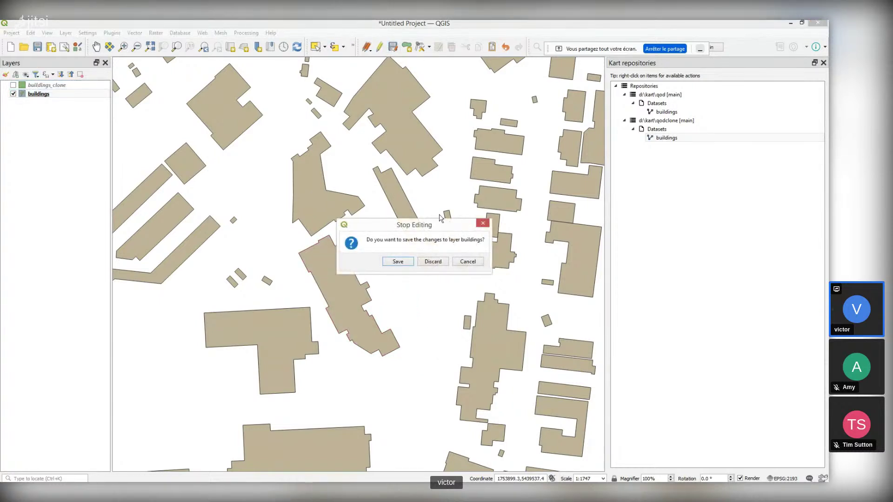
click(399, 262)
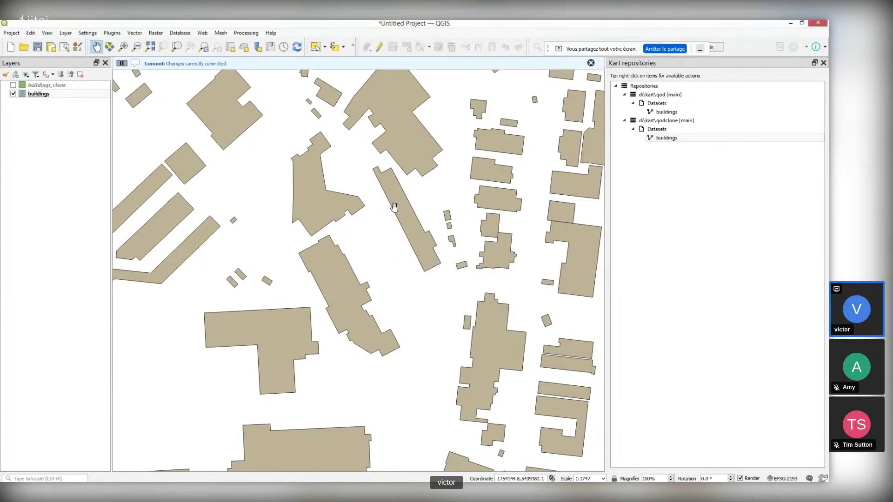
Compare the commit histories of the qod and qodclone repositories, and briefly overlay buildings_clone on buildings to compare the moved building.
right_click(664, 95)
click(677, 101)
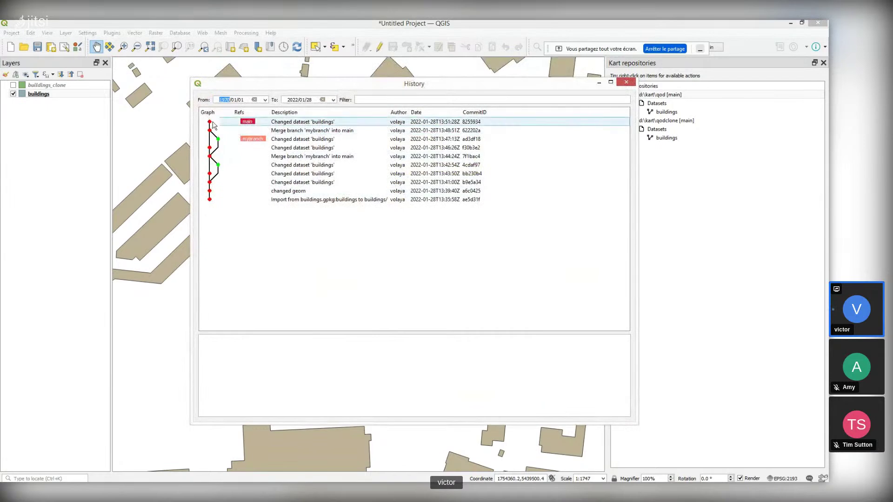
click(627, 83)
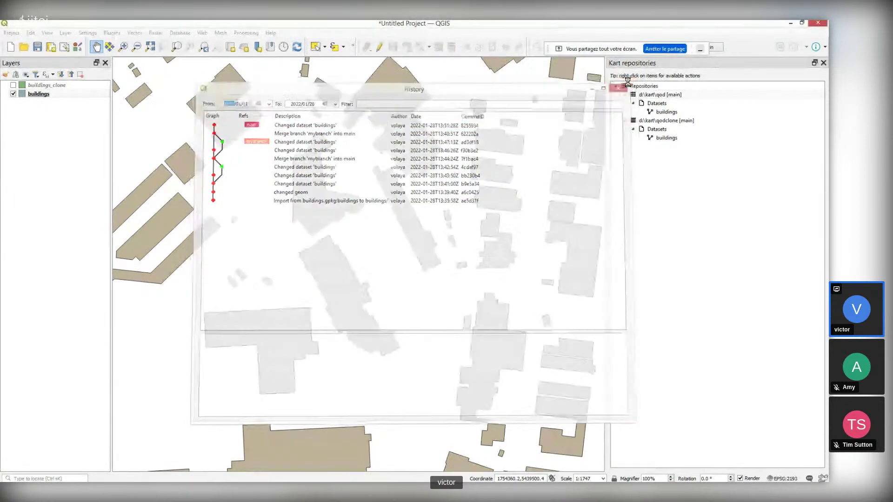
right_click(671, 122)
click(688, 128)
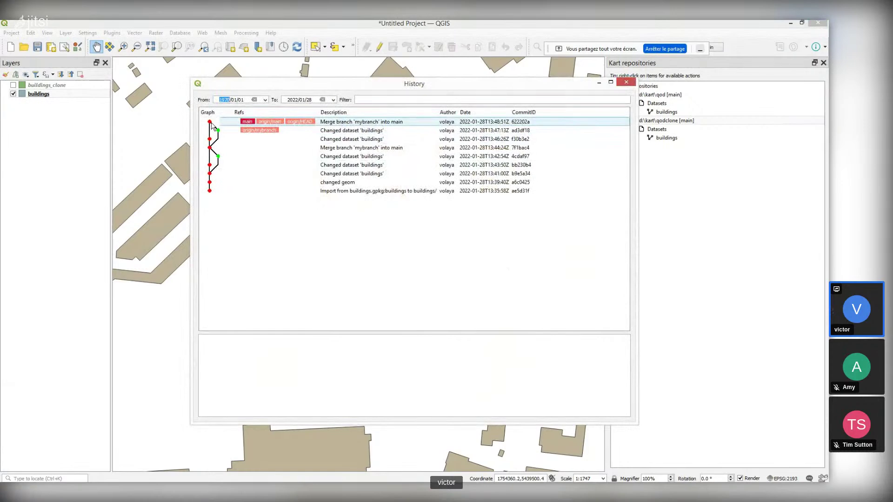
click(626, 82)
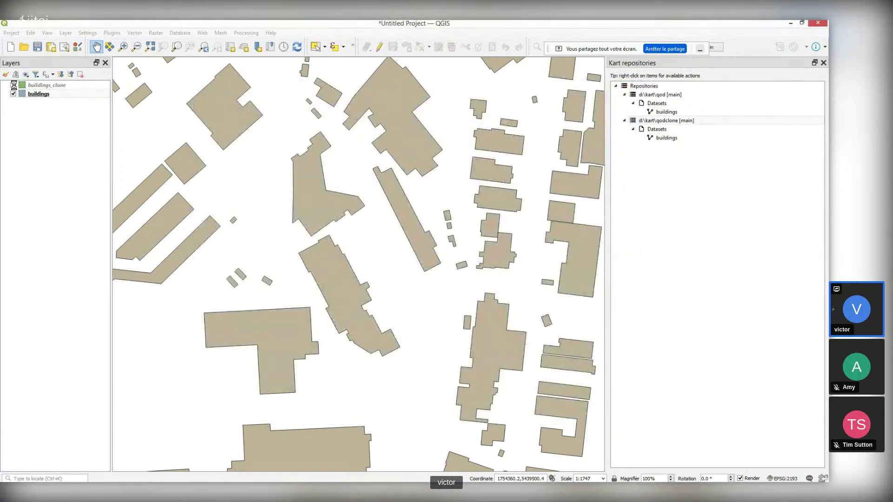
click(13, 85)
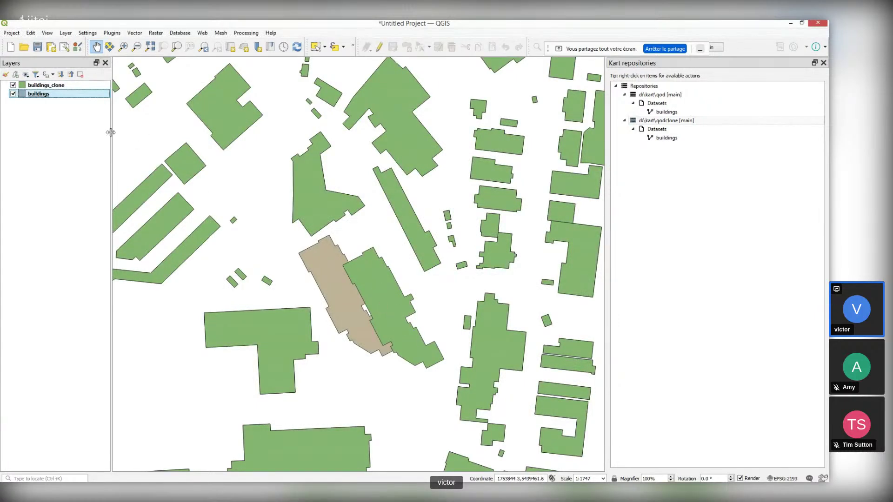
click(13, 85)
Pull the main branch from the remote origin into the qodclone repository.
click(659, 122)
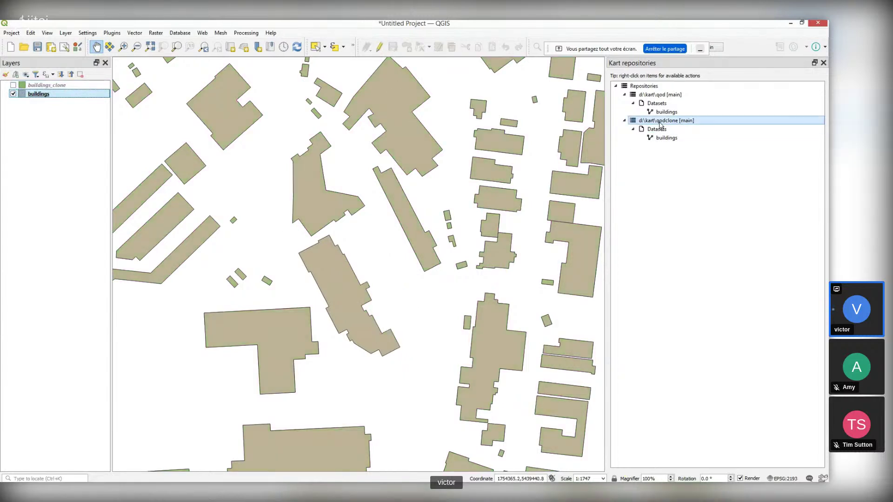
right_click(661, 124)
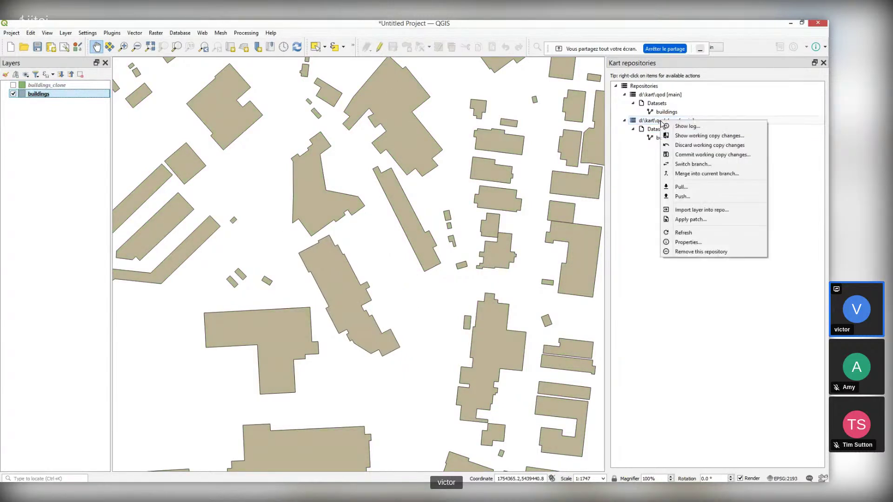
click(681, 187)
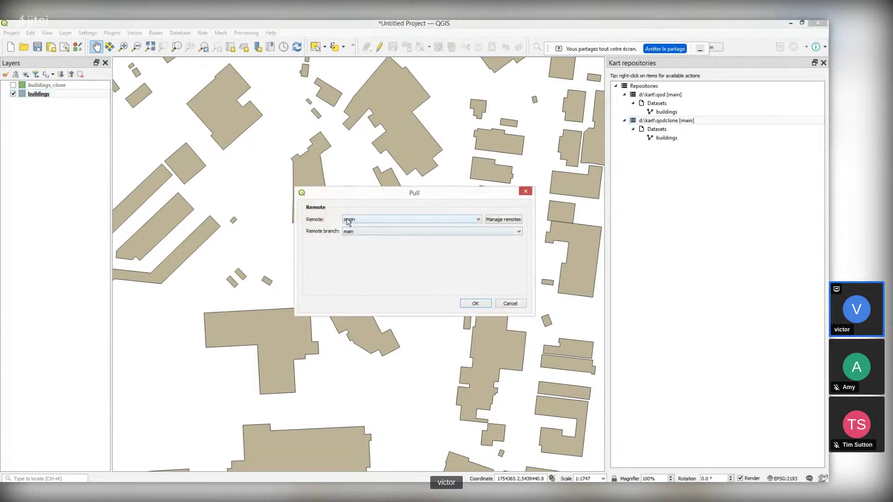
click(476, 303)
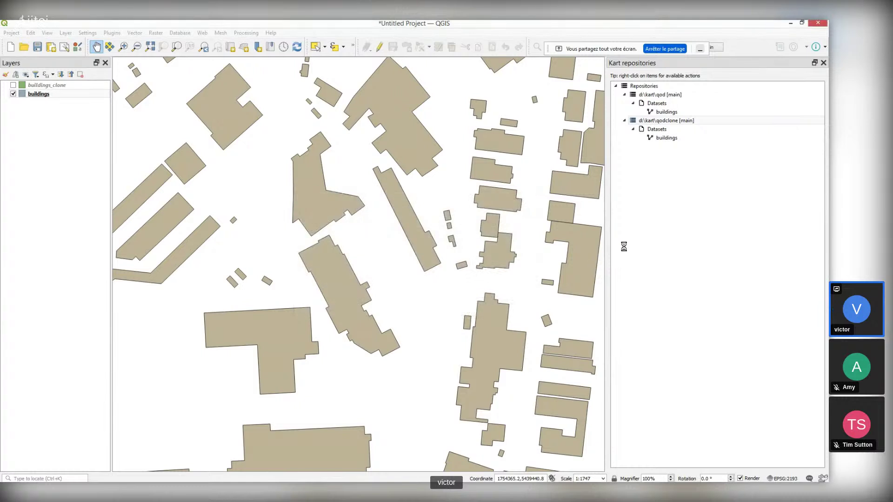
Review the qodclone repository's commit history following the pull and close it.
right_click(659, 121)
click(688, 125)
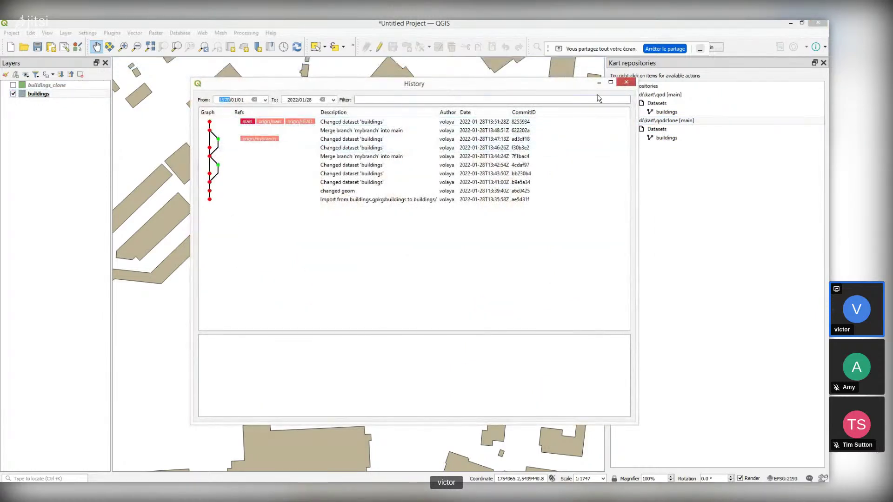
click(625, 83)
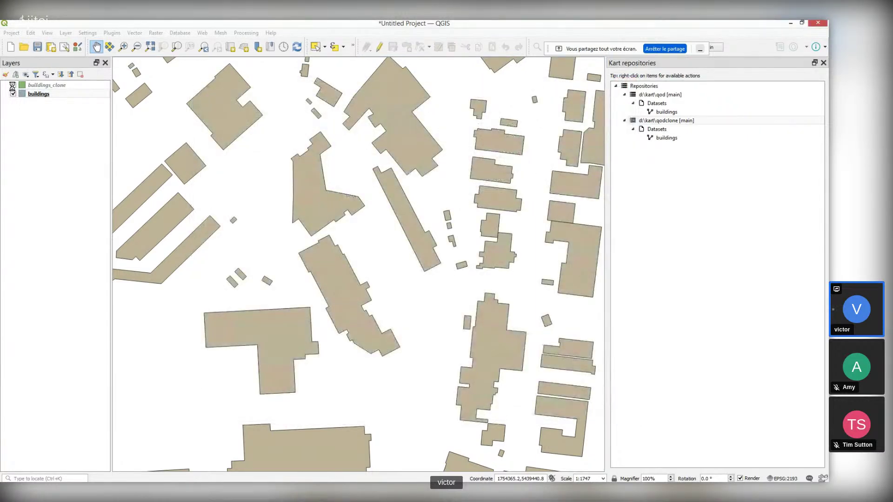
Show the buildings_clone layer on the map and inspect its buildings.
shift+click(13, 86)
click(13, 85)
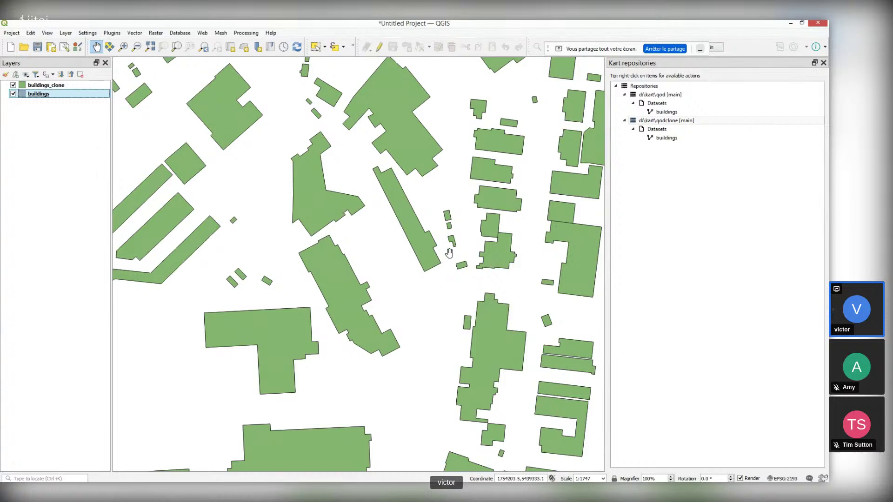
scroll(446, 255, down, 1)
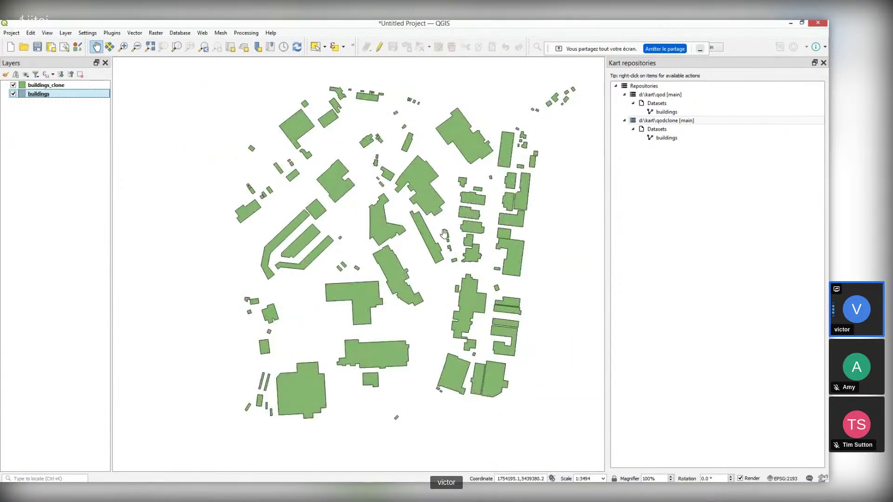
click(653, 122)
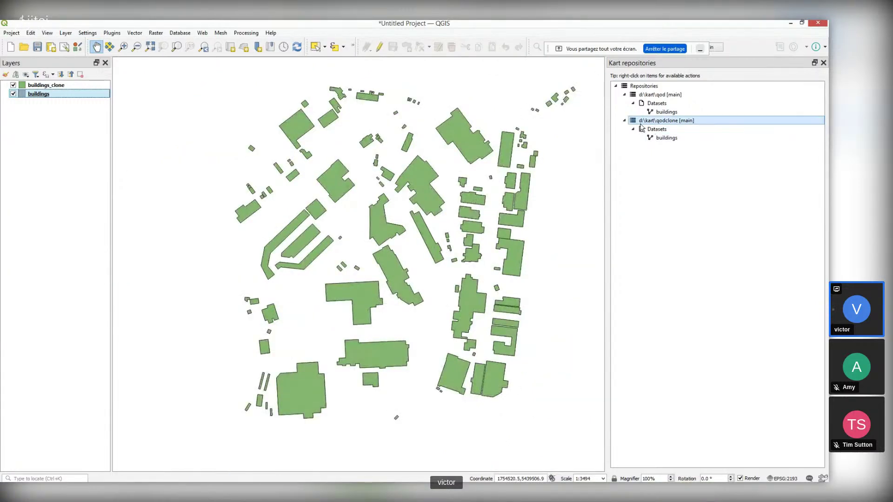
click(642, 129)
click(663, 122)
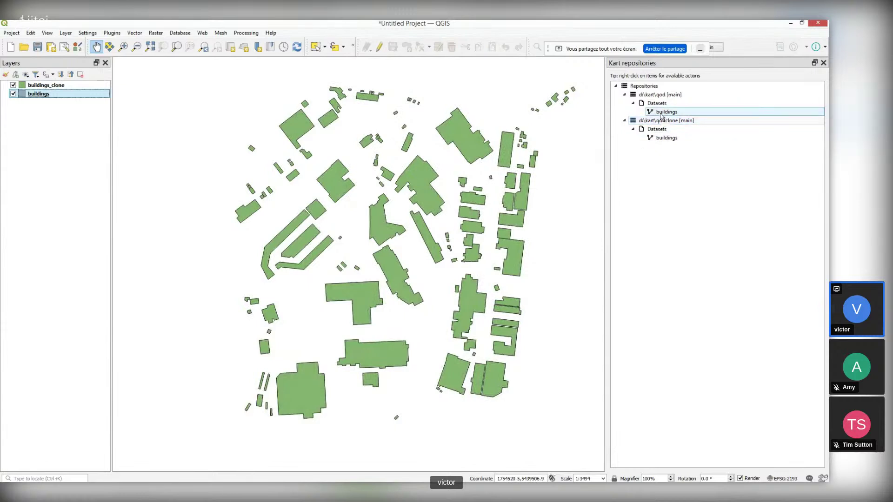
Hide the buildings layer and enable the spatial filter in the qodclone repository's properties.
shift+click(21, 89)
click(13, 93)
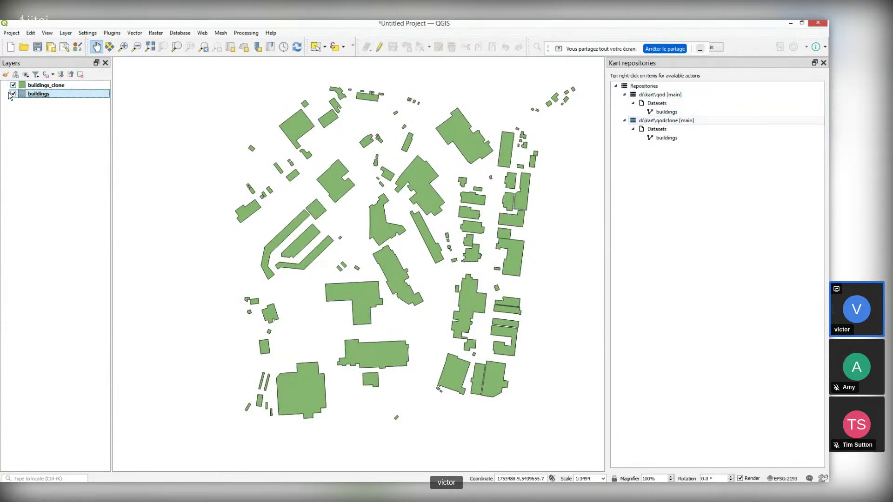
right_click(664, 122)
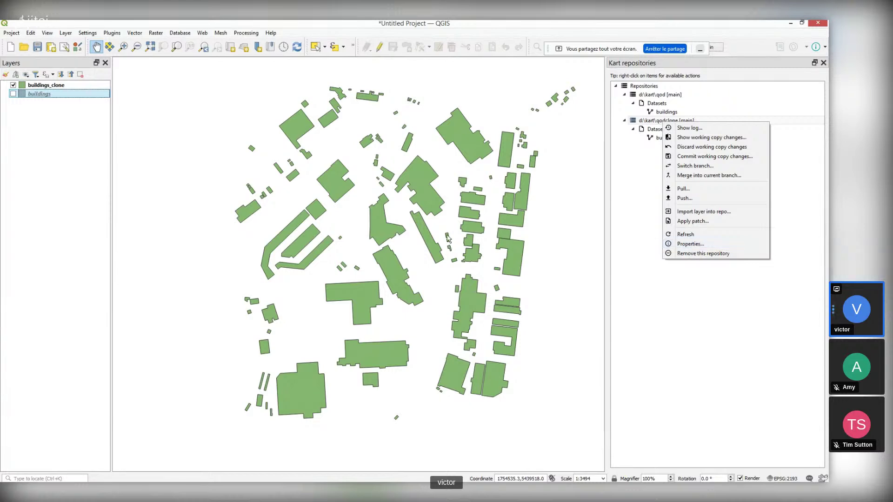
click(693, 244)
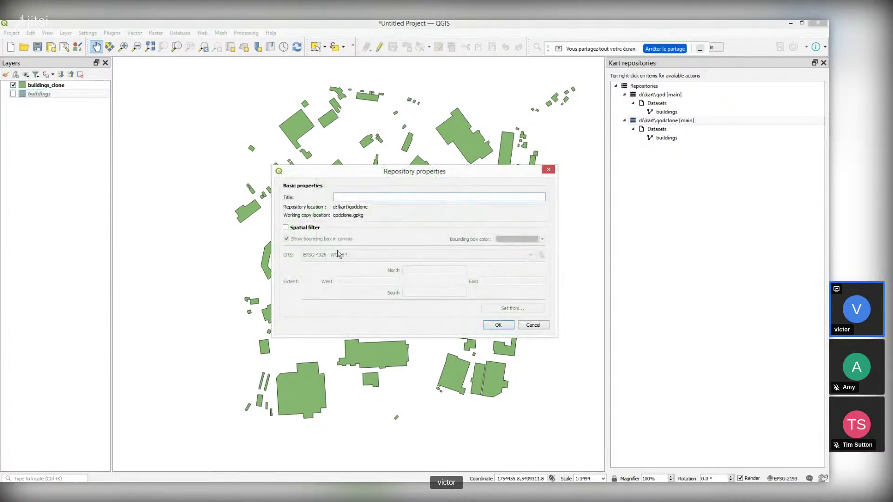
click(285, 228)
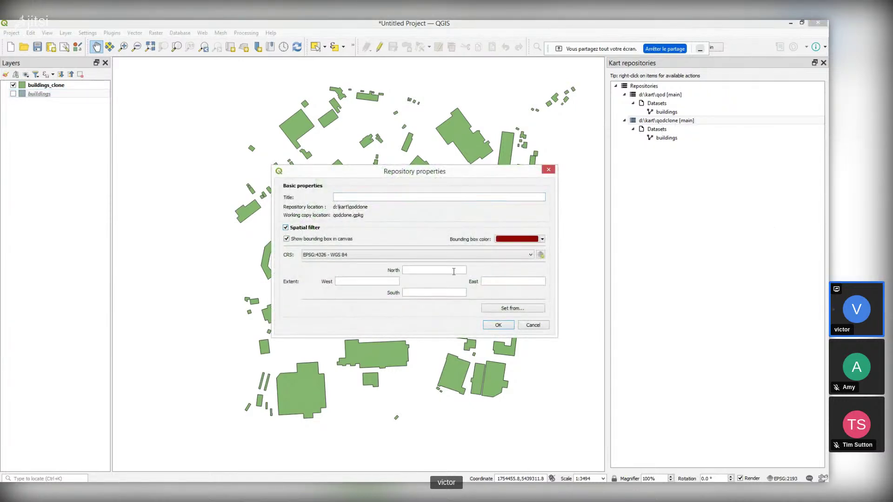
Set the spatial filter's extent from a rectangle on the canvas around the north-central buildings, and apply it to the qodclone repository.
drag(414, 172, 239, 147)
click(341, 287)
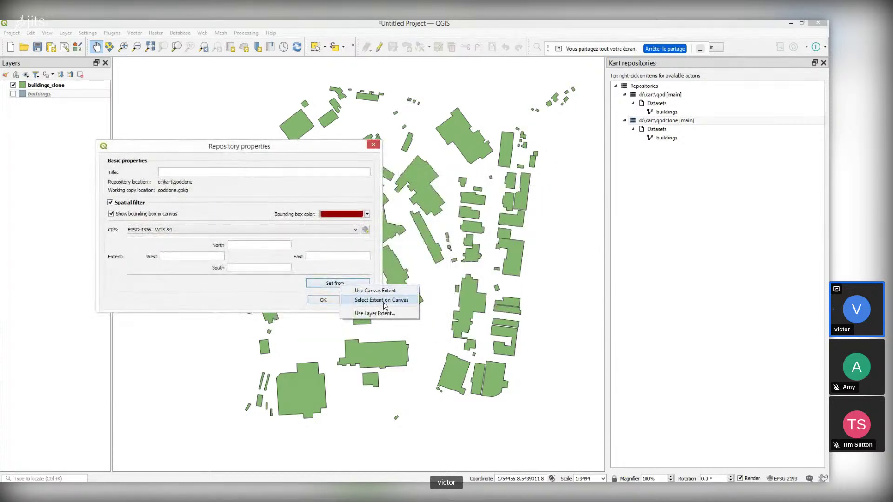
click(383, 300)
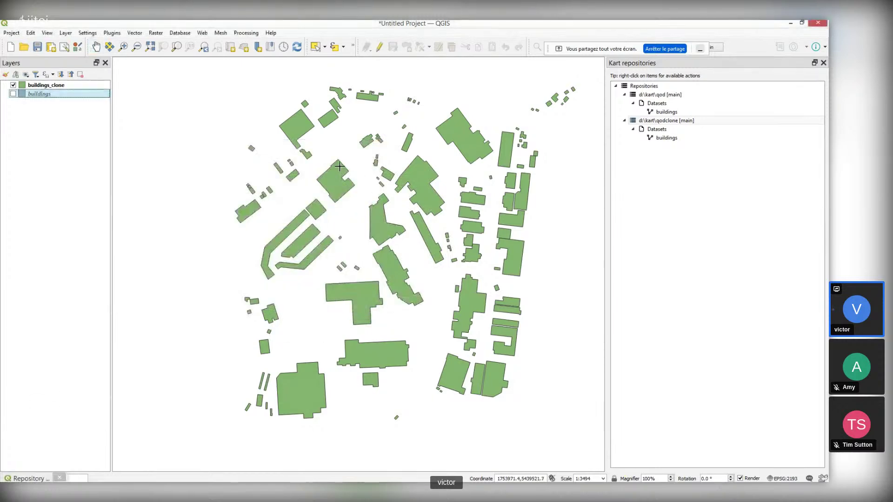
drag(319, 154, 448, 262)
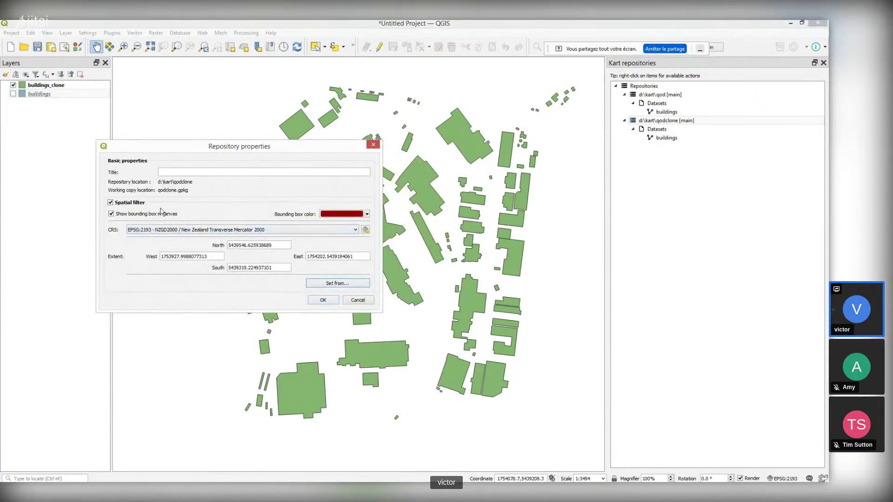
click(330, 301)
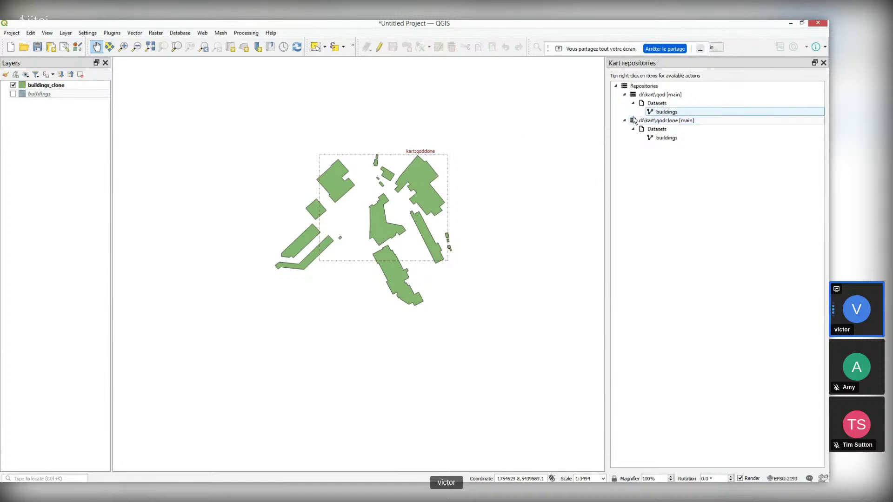
click(653, 97)
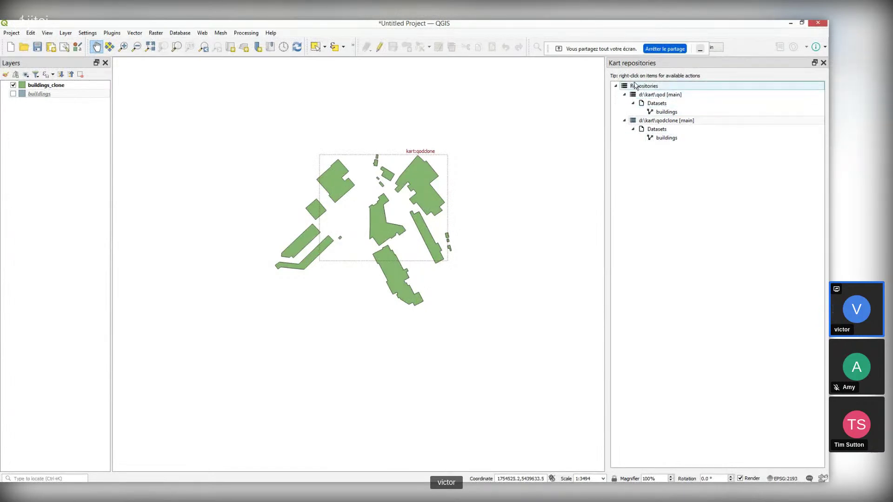
right_click(664, 97)
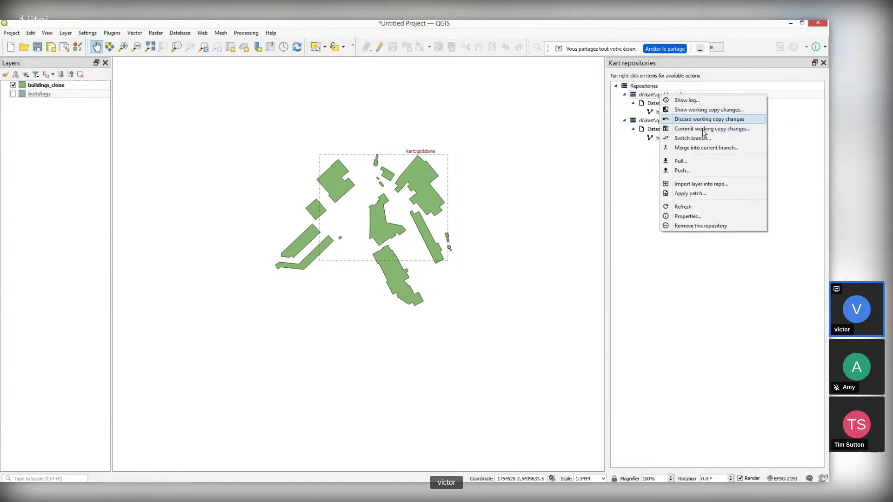
click(650, 97)
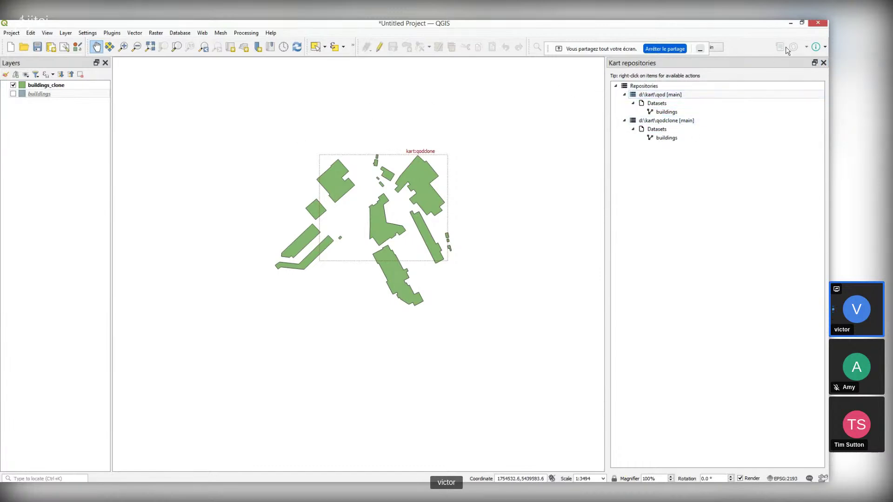
Hide the Kart repositories list and show the feature history of the L-shaped central building in the buildings_clone layer.
click(823, 63)
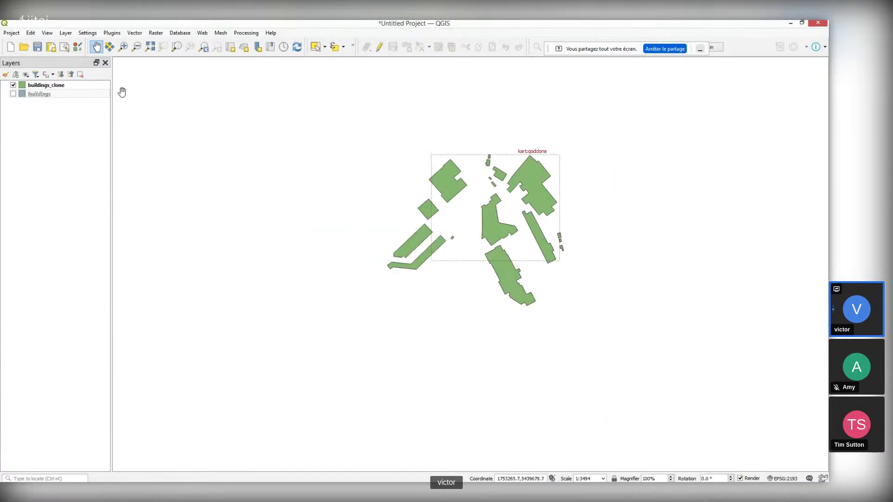
right_click(46, 88)
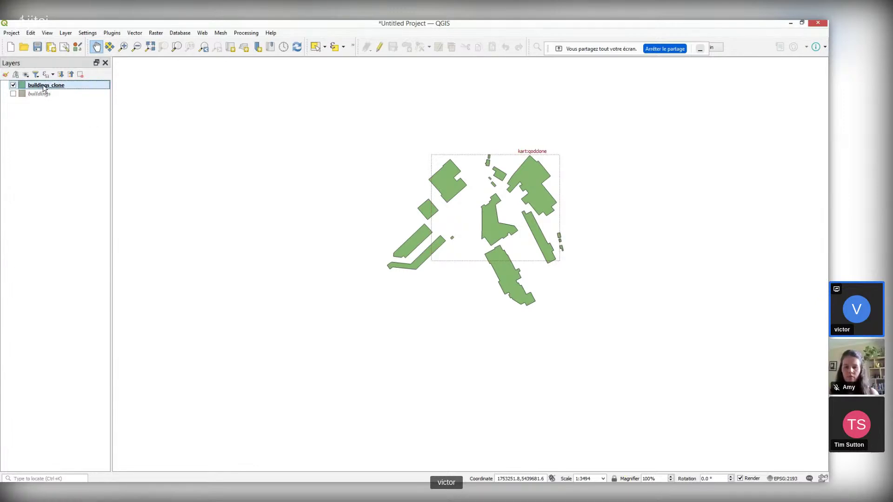
mouse_move(110, 162)
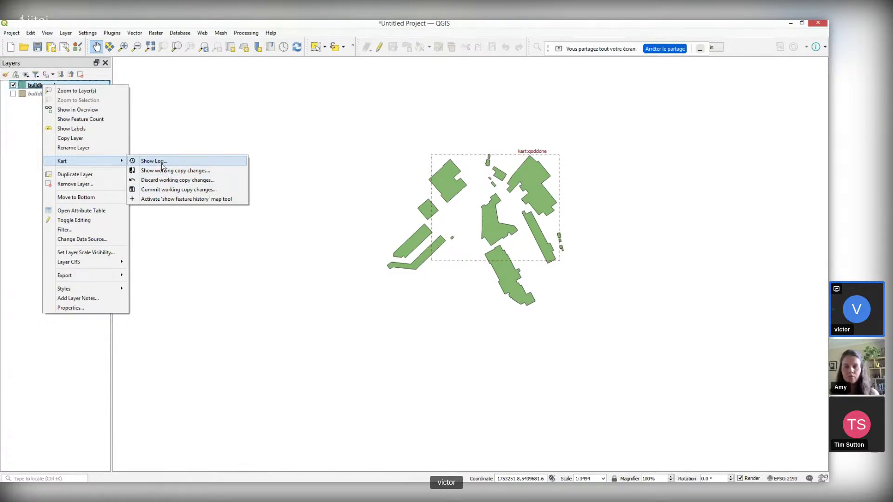
click(185, 200)
click(493, 229)
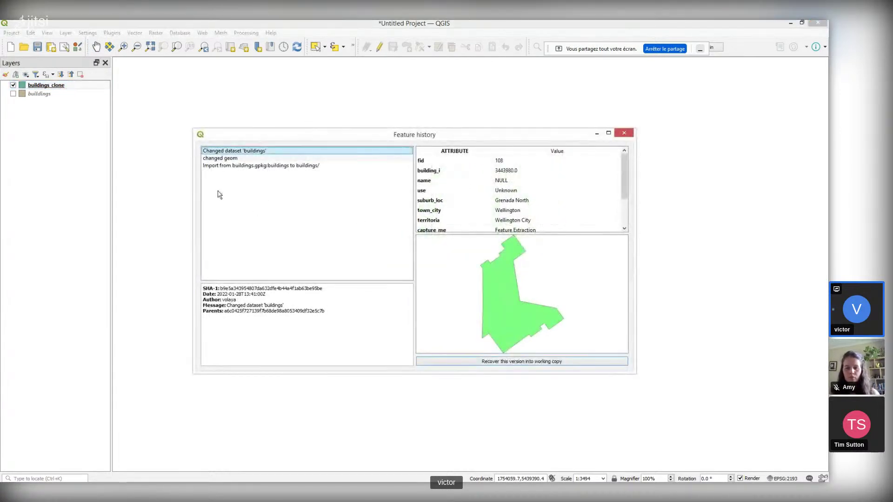
Compare the building's geometry in the 'changed geom' and import commits, and close the feature history.
click(233, 158)
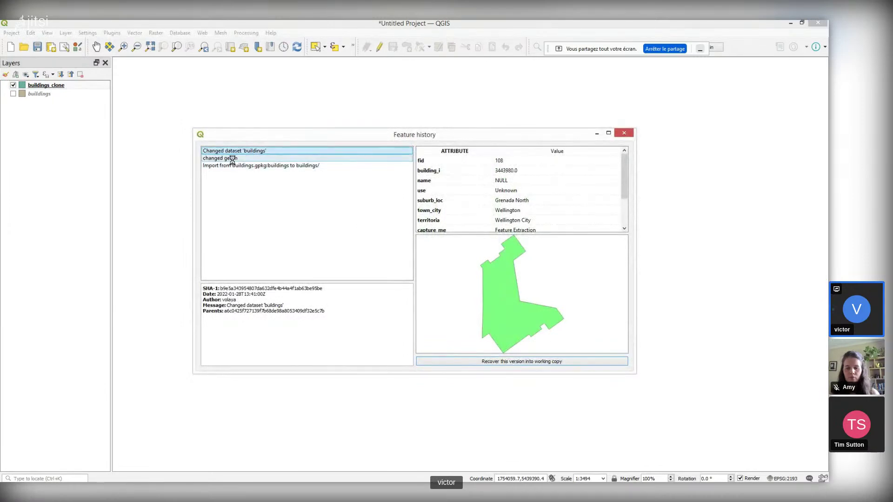
click(235, 167)
click(234, 159)
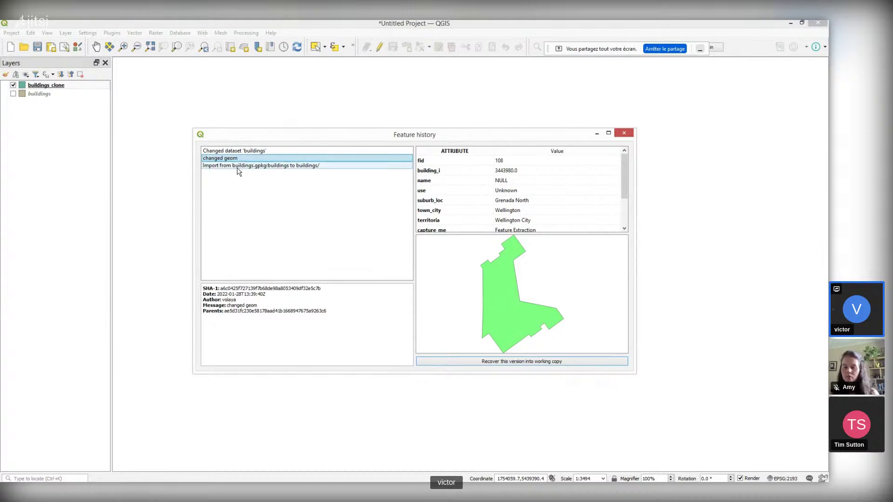
click(237, 168)
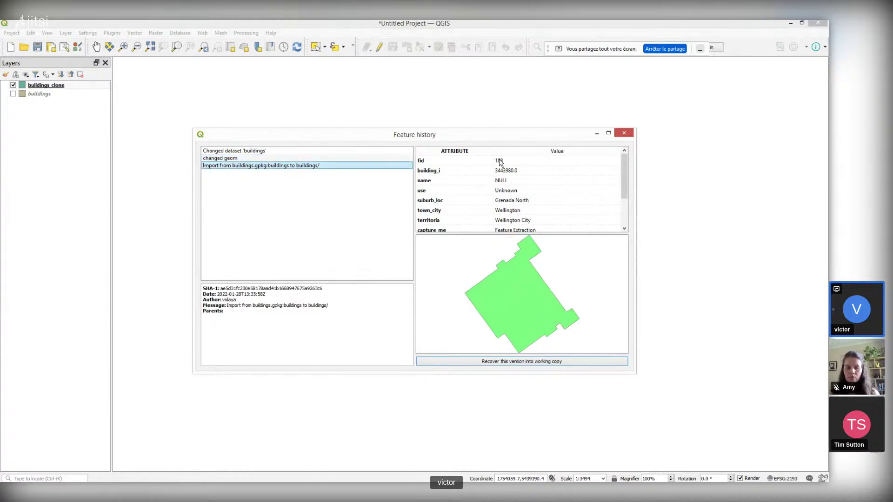
click(624, 133)
Show the Kart repositories list again.
right_click(53, 85)
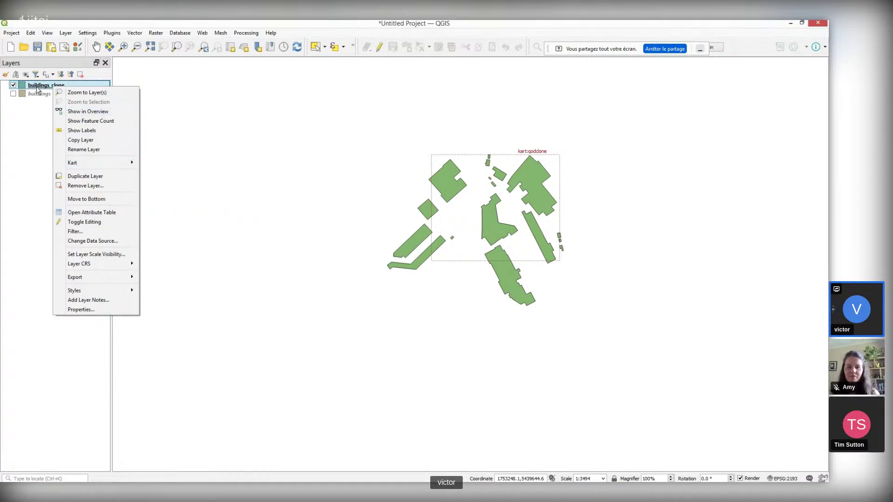
click(40, 88)
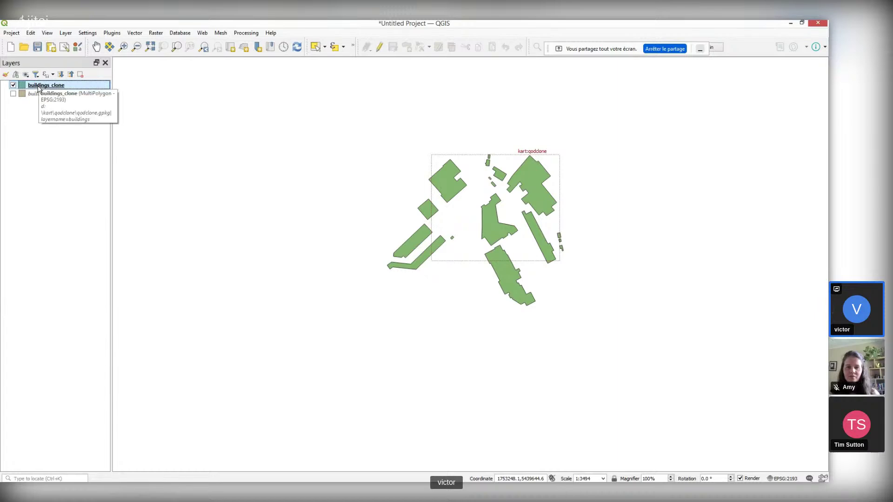
click(111, 32)
mouse_move(128, 71)
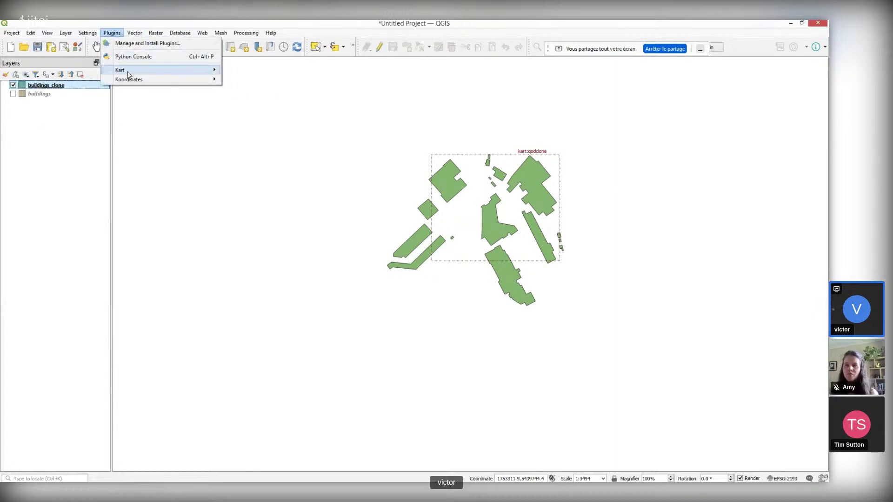
click(242, 70)
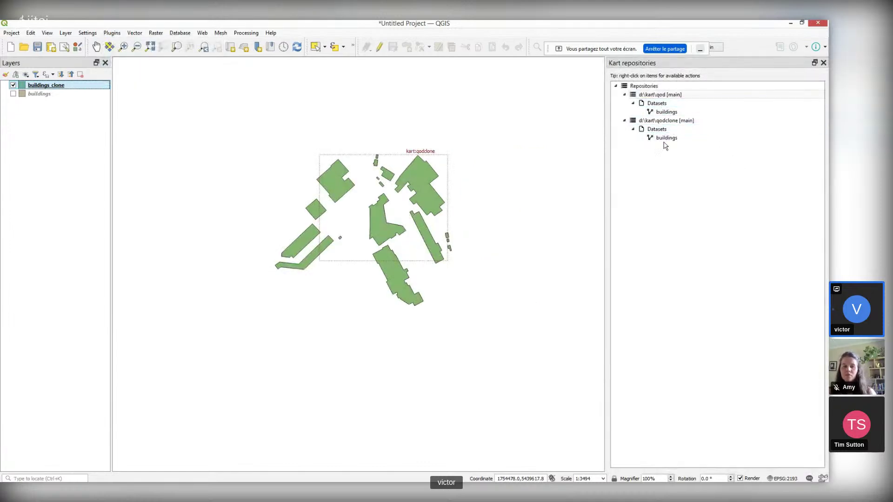
click(658, 50)
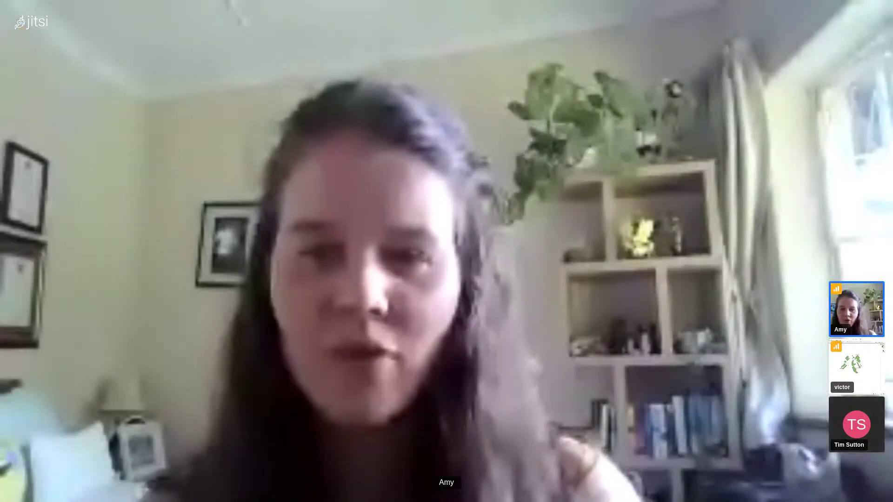
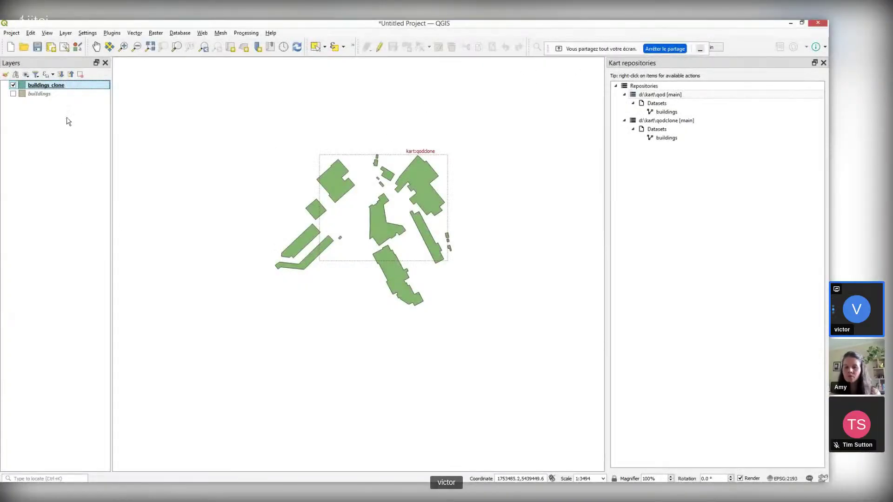
View the qod repository's properties and close them without changes.
right_click(669, 94)
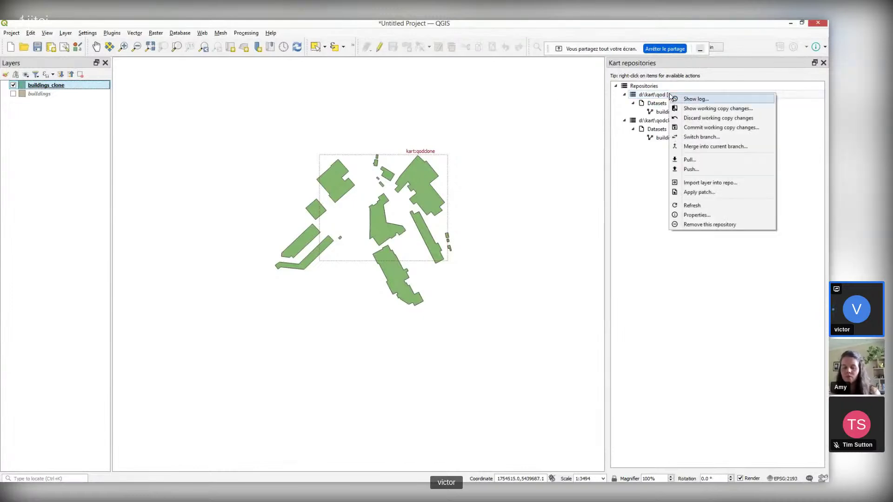
click(642, 95)
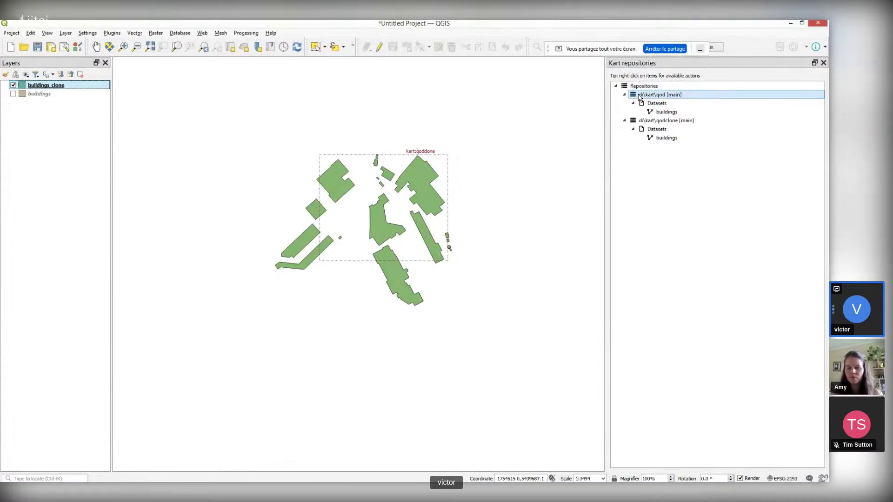
right_click(639, 94)
click(666, 216)
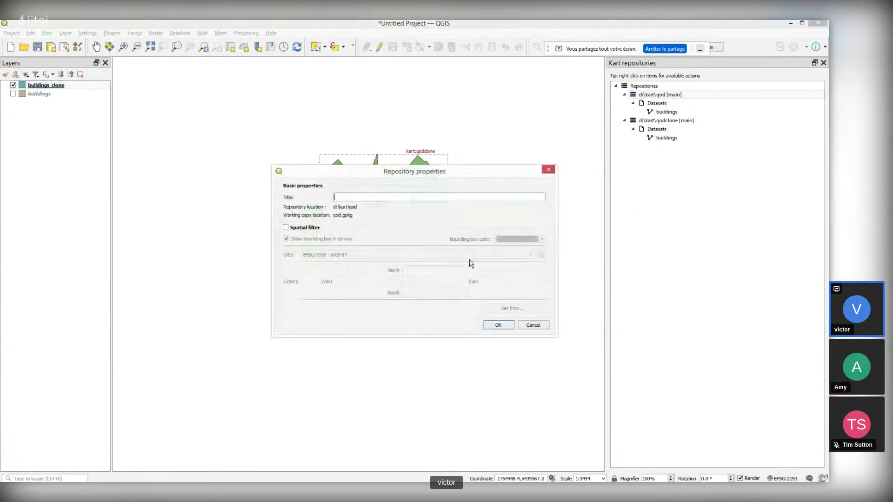
click(549, 169)
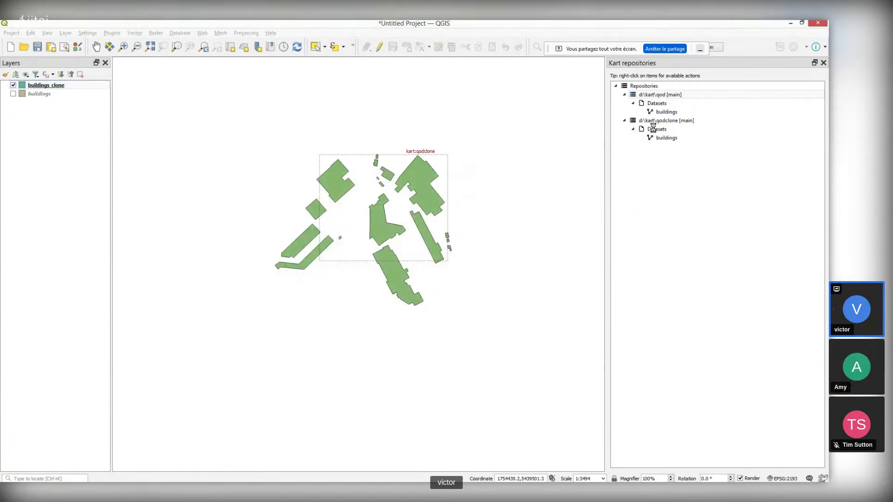
Disable the spatial filter in the qodclone repository's properties.
right_click(658, 124)
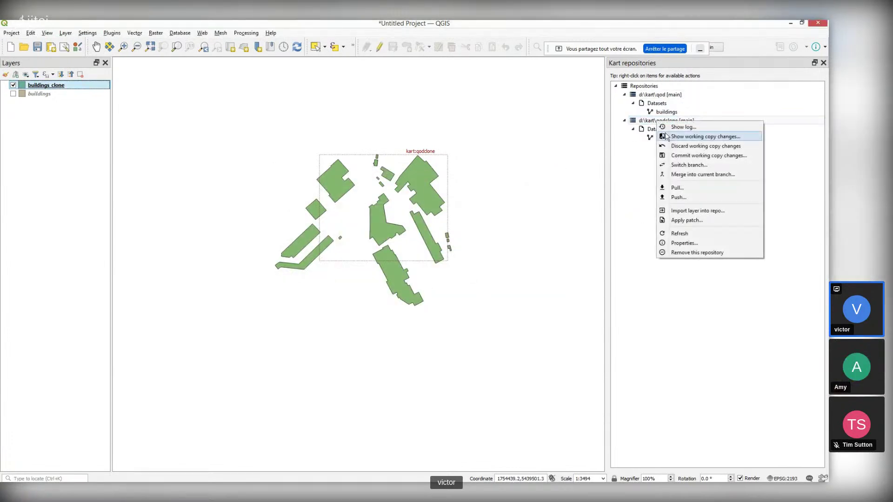
click(679, 242)
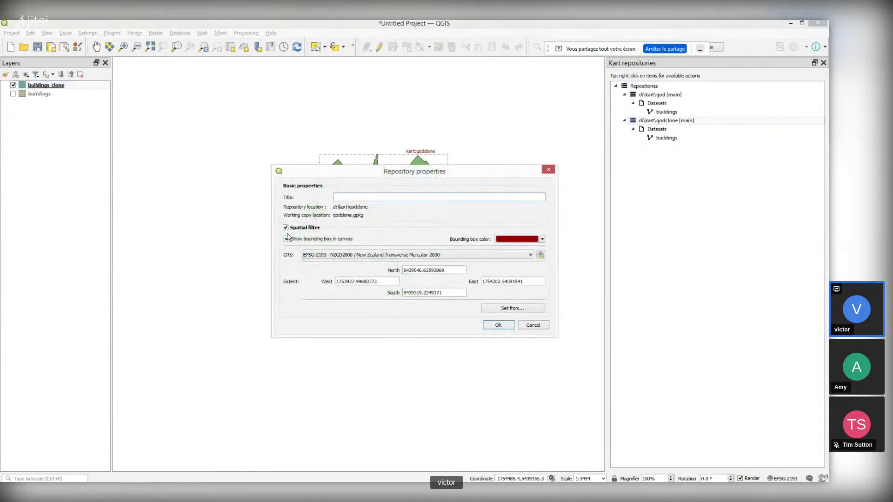
click(286, 228)
click(505, 322)
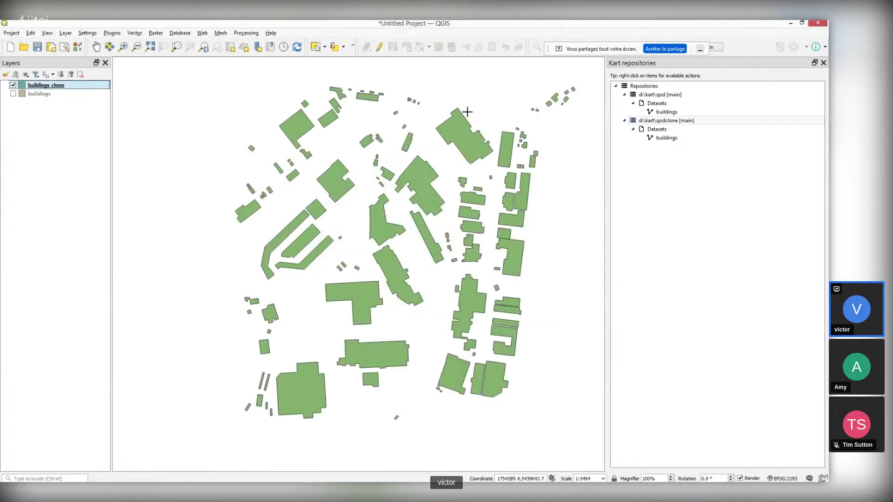
Open the qodclone repository's history and examine the geometry changes introduced by its latest commit on the main branch.
right_click(660, 120)
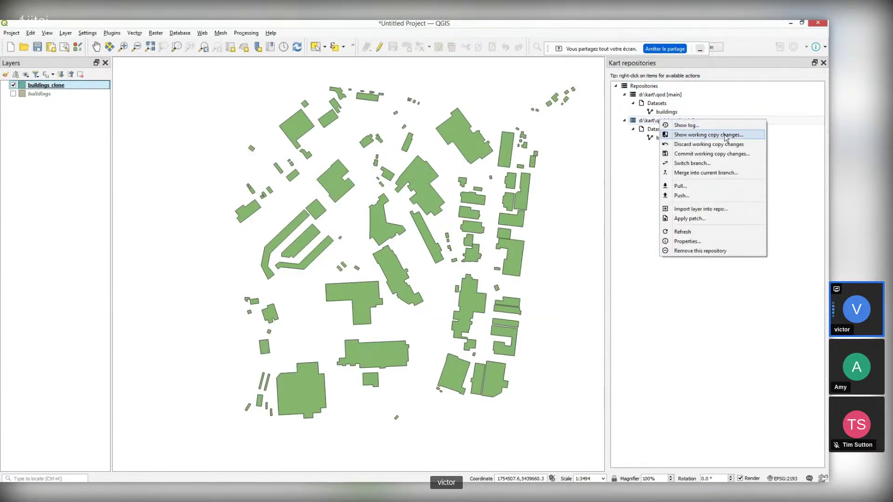
click(687, 126)
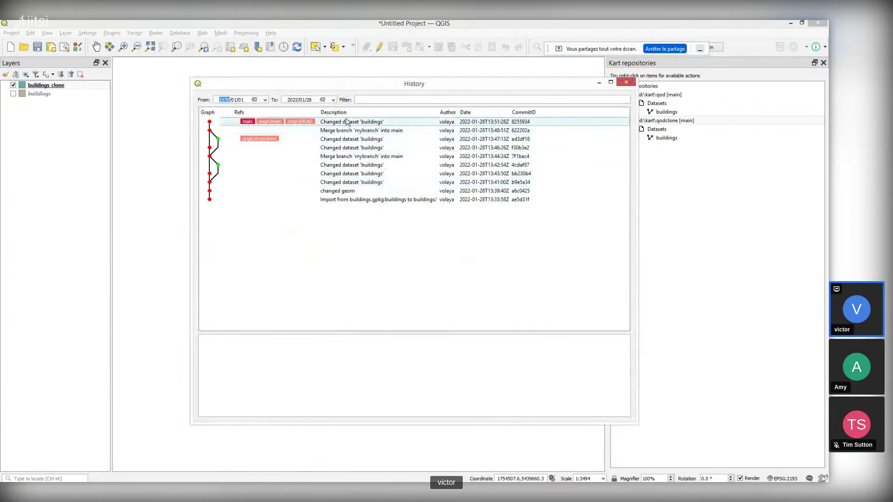
right_click(349, 124)
click(370, 117)
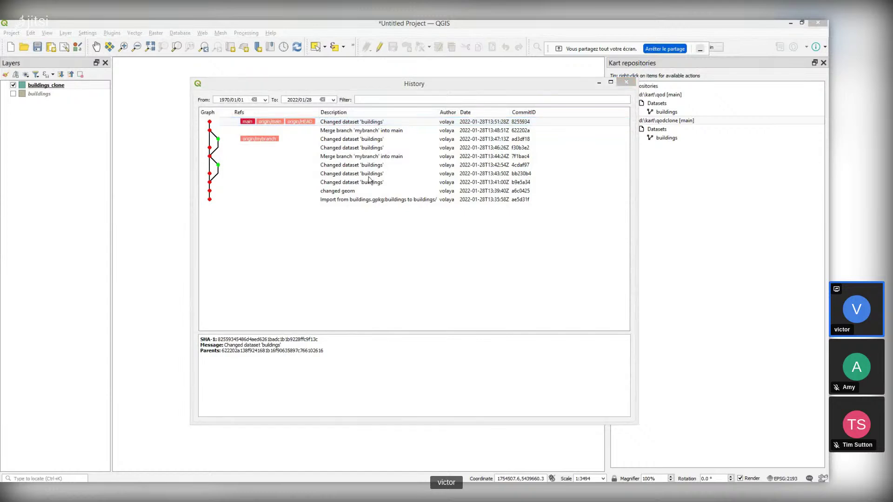
drag(303, 85, 356, 98)
click(440, 112)
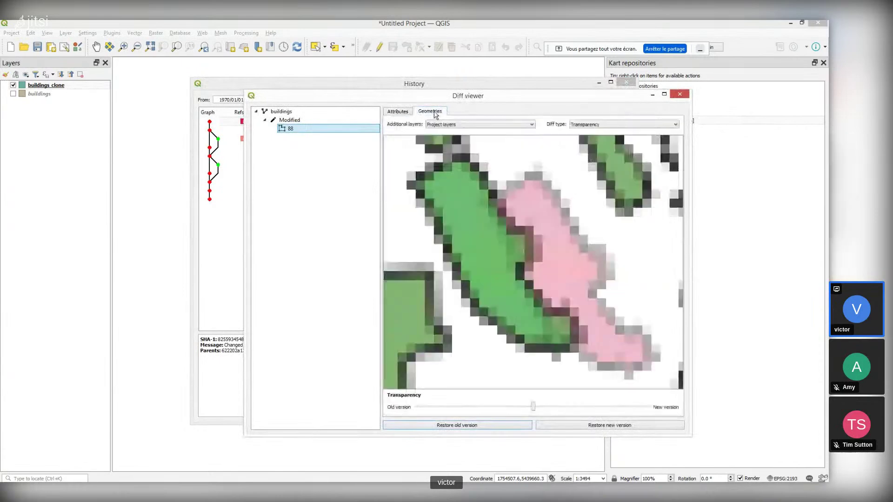
Reopen the latest commit's changes from the history, keeping the map in view, and show the geometry comparison for building 88.
click(679, 94)
drag(416, 89, 684, 108)
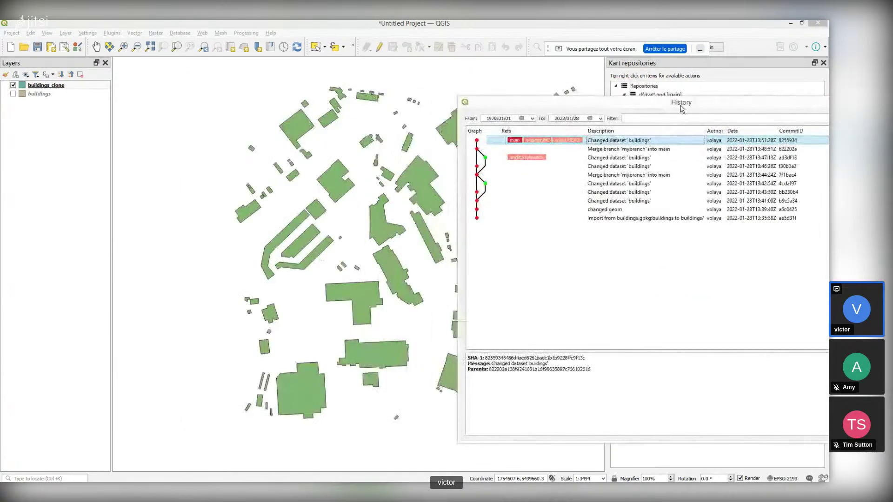
right_click(617, 138)
click(638, 137)
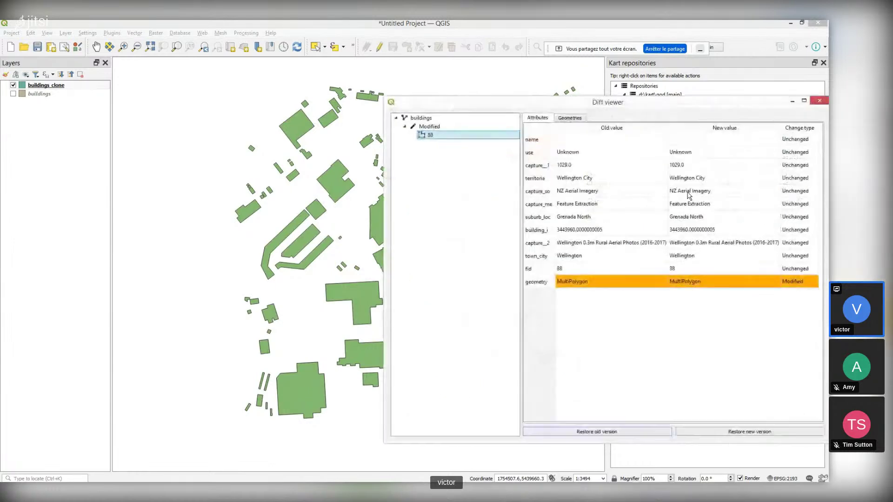
drag(581, 109, 621, 105)
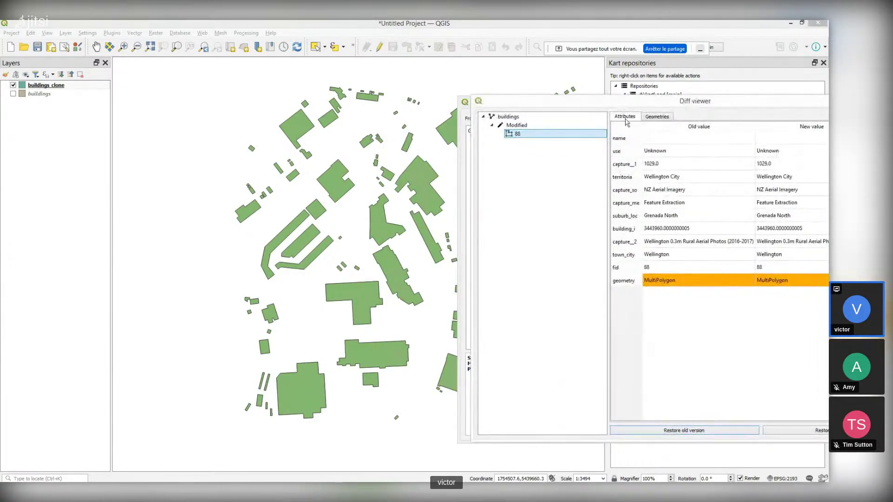
click(655, 117)
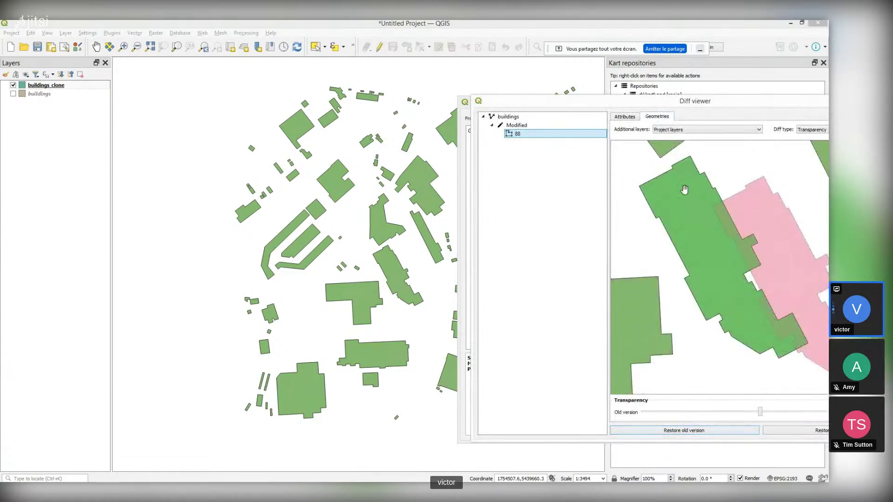
Restore the old version of building 88 in the working copy, and close the diff viewer and the history.
drag(691, 105, 658, 100)
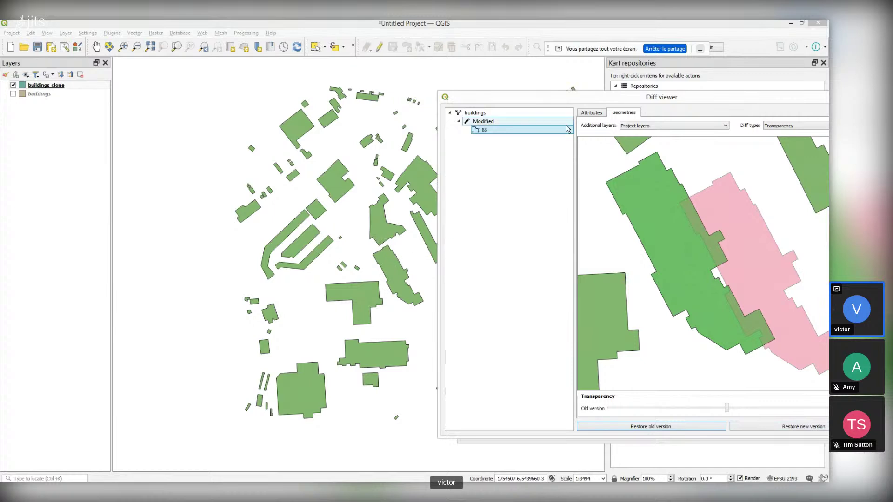
drag(563, 99, 588, 167)
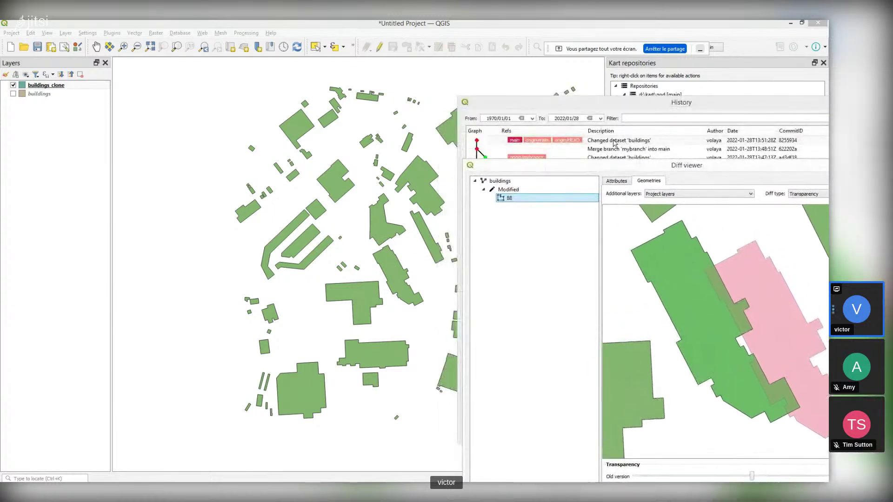
drag(636, 169, 625, 123)
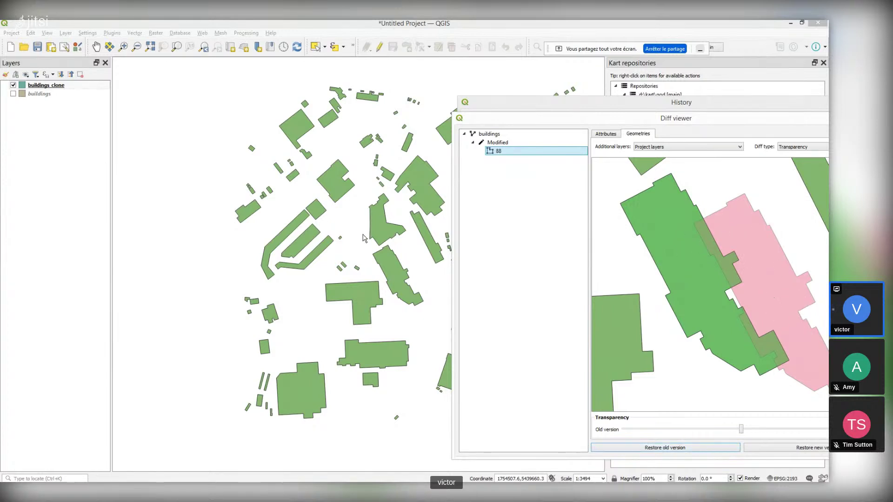
click(707, 449)
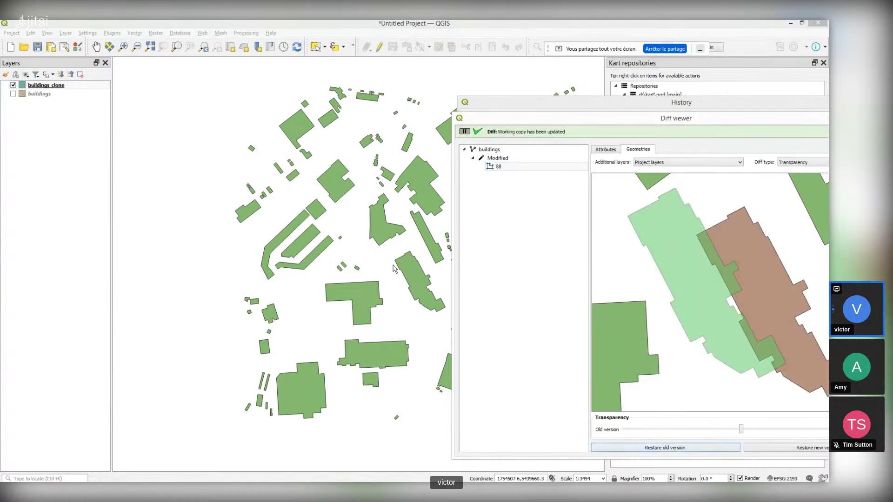
drag(710, 122, 624, 122)
click(799, 116)
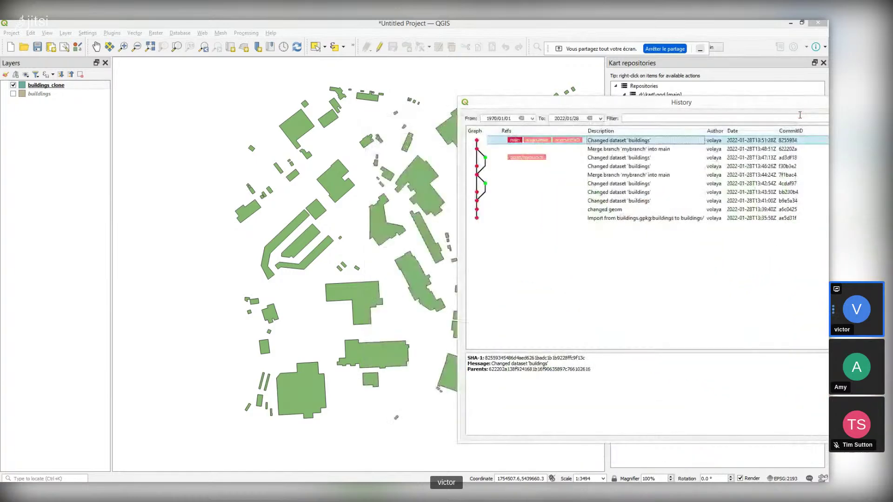
drag(854, 103, 709, 107)
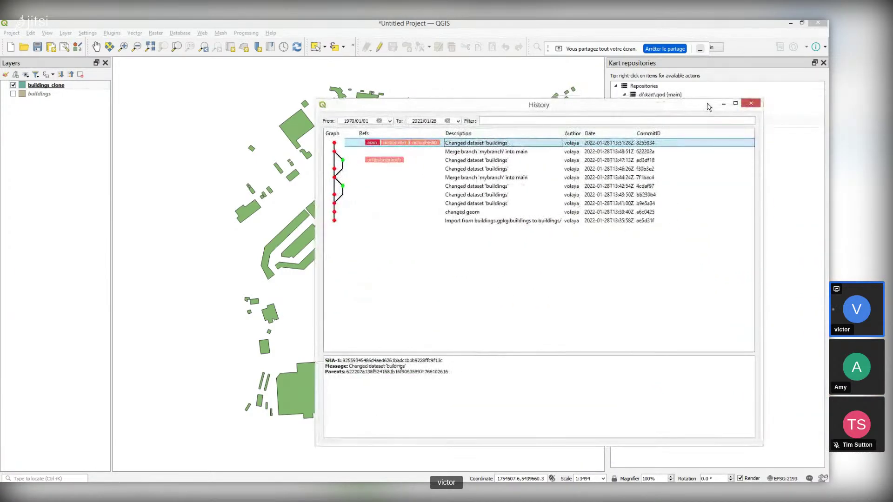
click(750, 103)
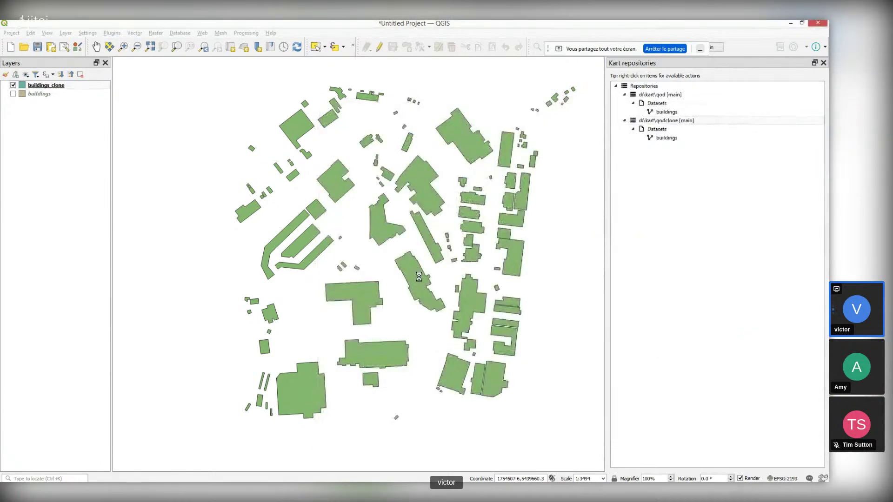
Inspect the qodclone repository's working copy changes, comparing building 88's attributes and geometries, and close the diff viewer.
right_click(651, 121)
click(676, 135)
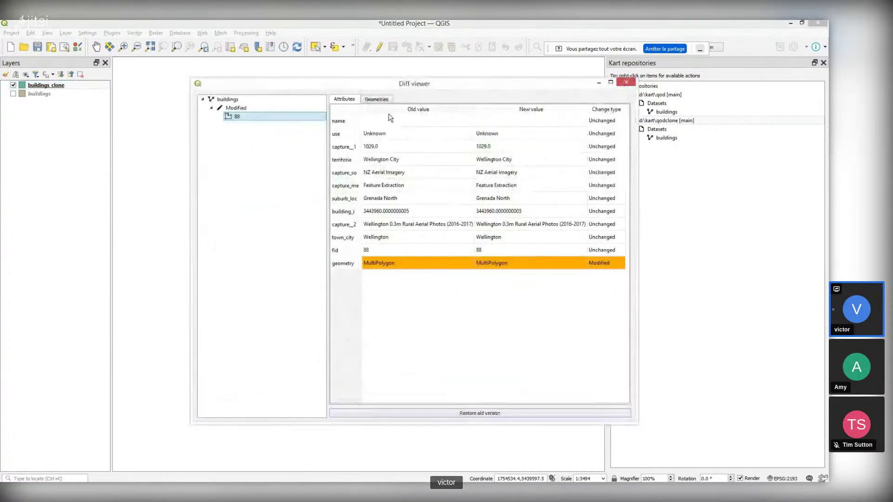
click(376, 99)
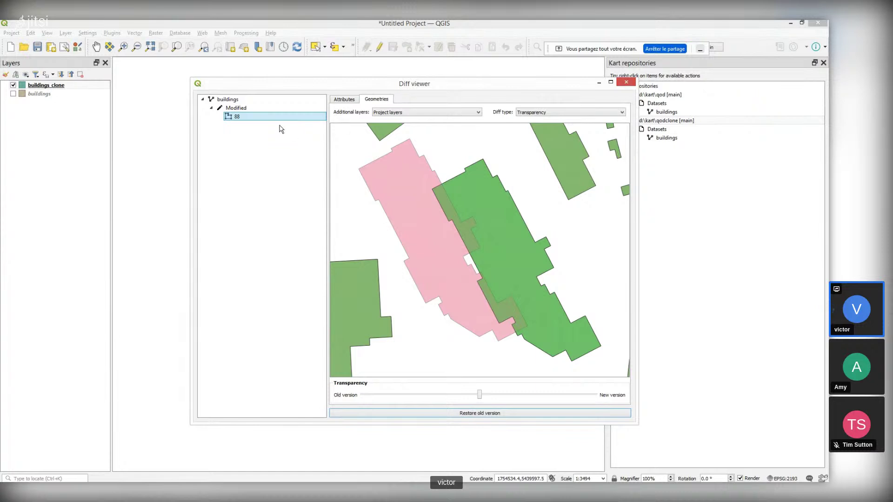
click(627, 85)
click(627, 85)
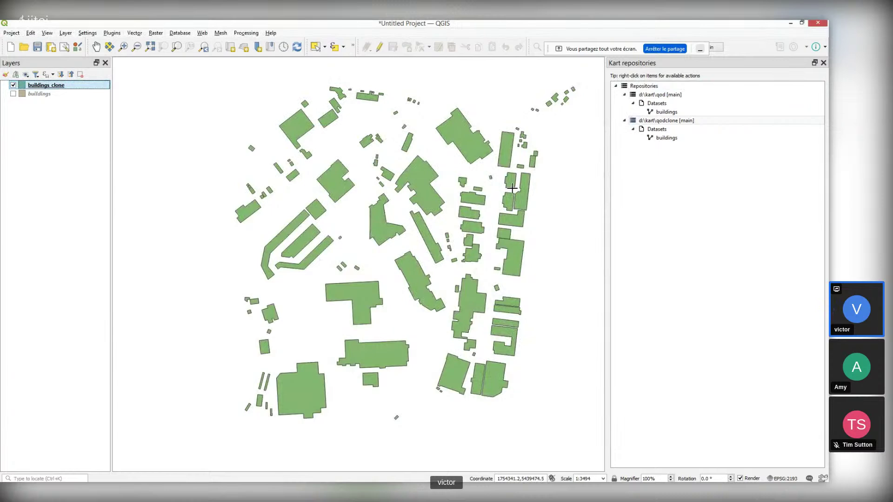
Show the vector layer import for the qod repository, browse the gisdata folder's files, and leave without importing.
click(631, 132)
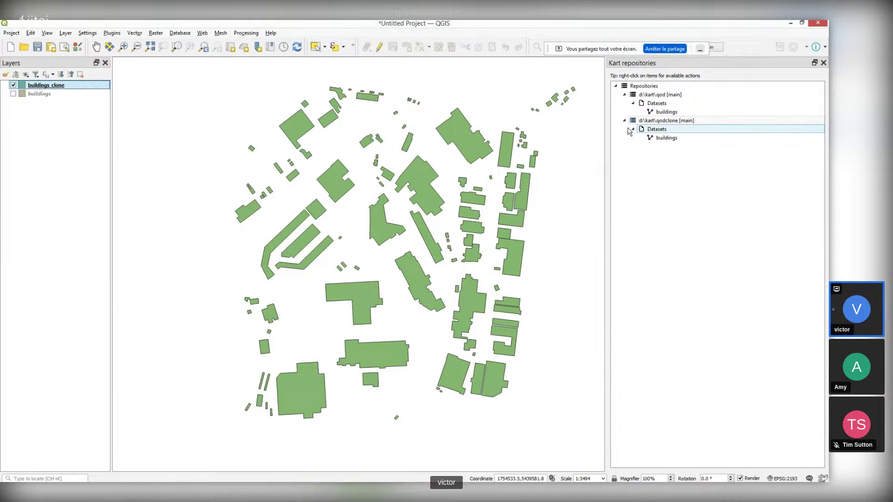
click(657, 50)
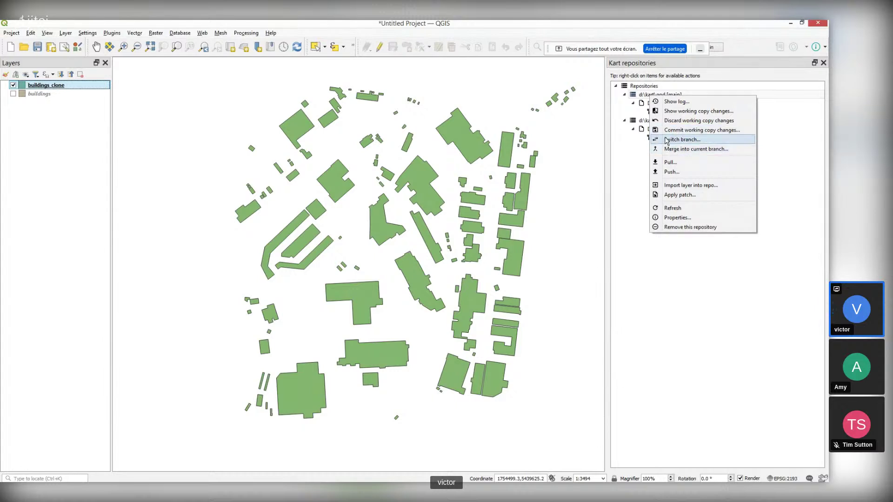
click(697, 186)
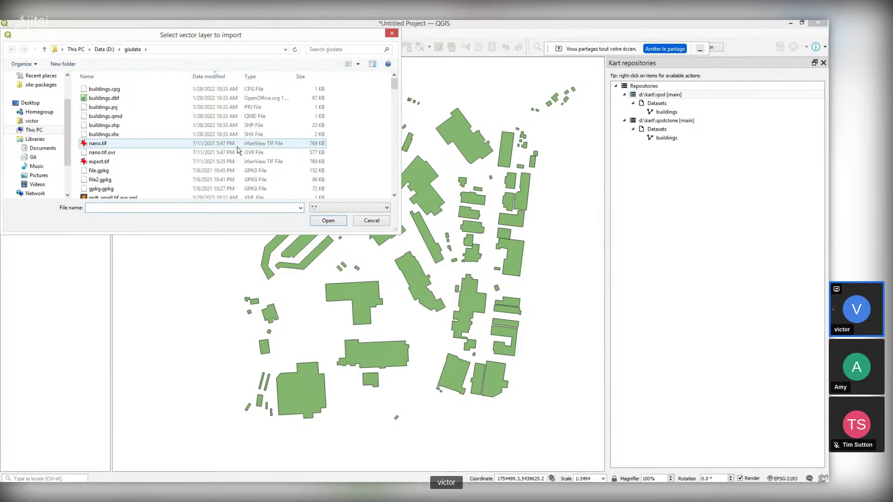
drag(210, 41, 277, 101)
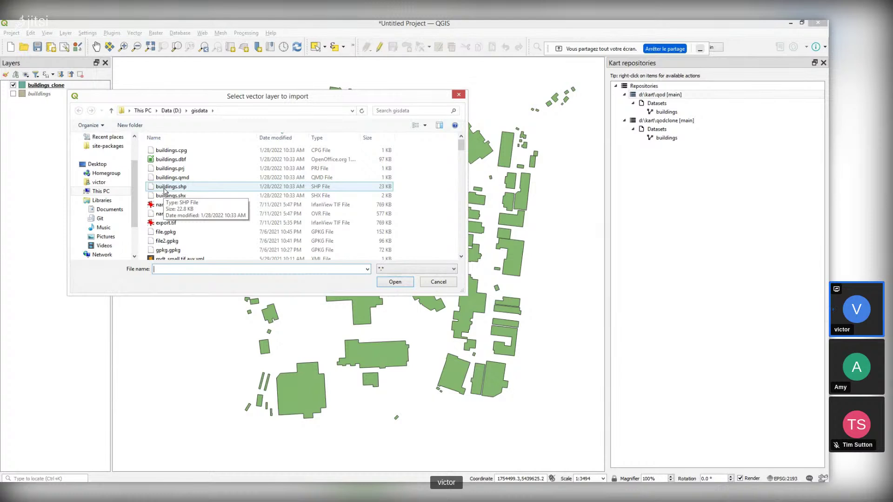
click(458, 95)
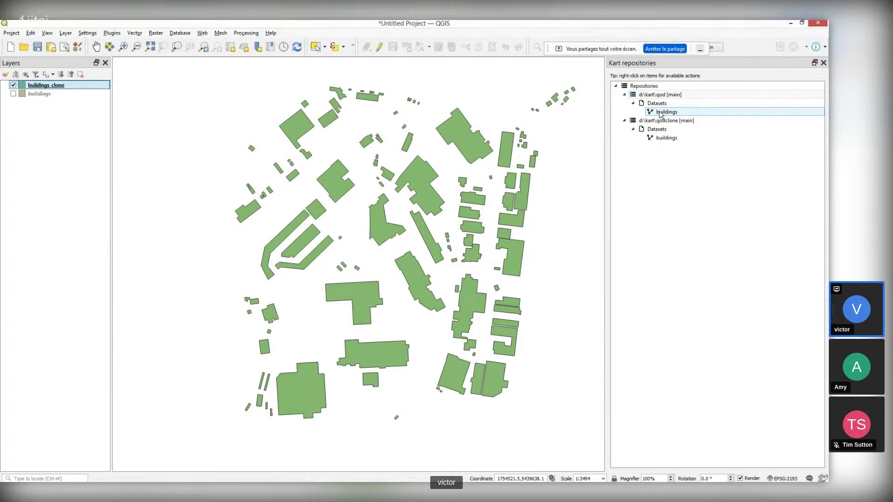
Start a new project without saving the current one, and add the qod repository's buildings dataset to the map.
click(10, 47)
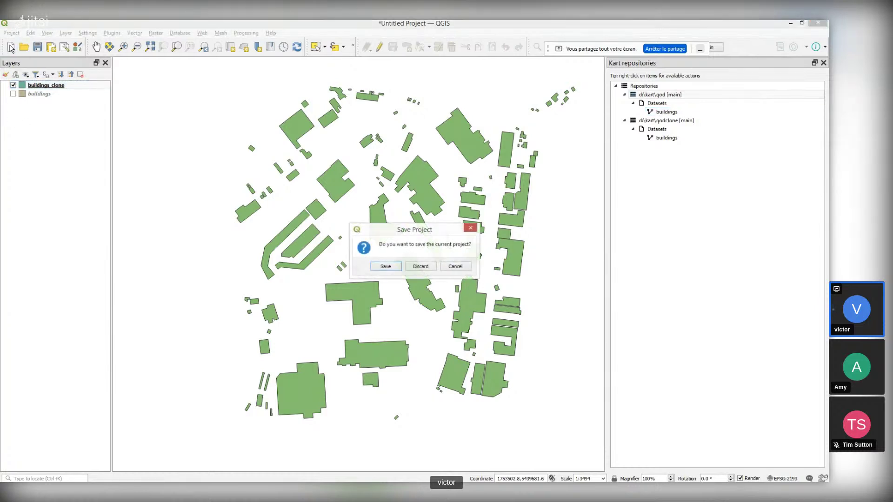
click(420, 266)
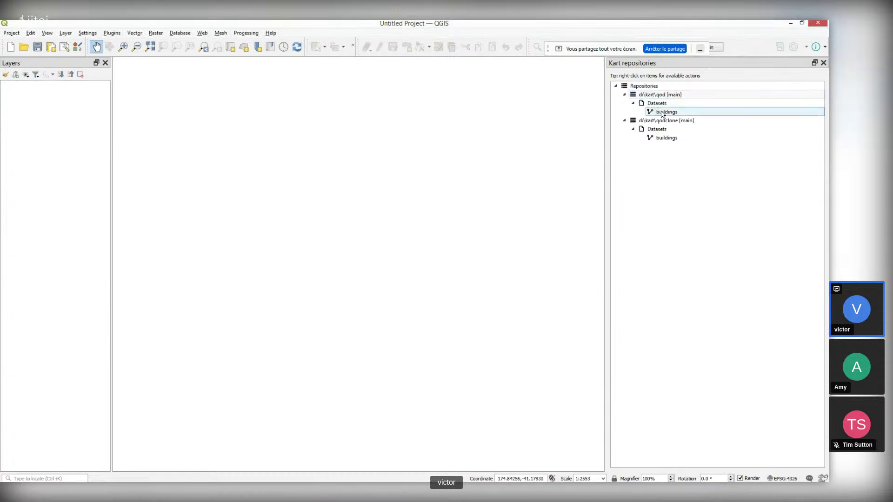
drag(661, 114, 307, 165)
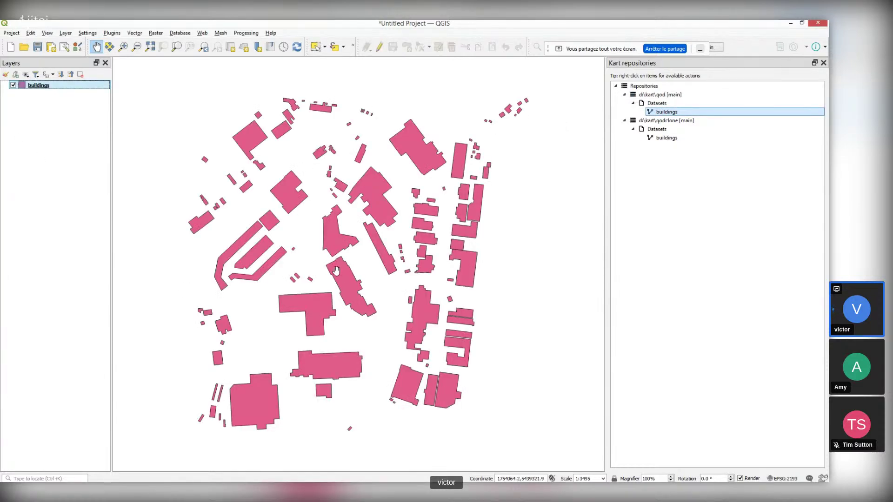
mouse_move(70, 85)
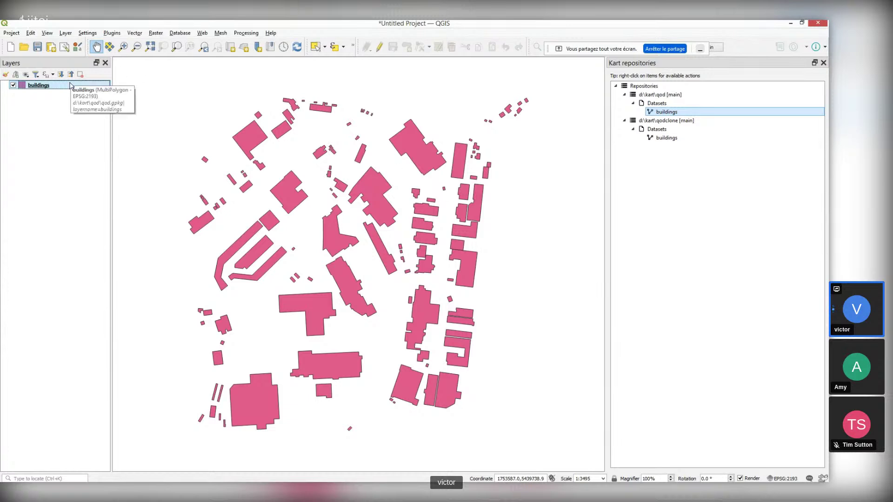